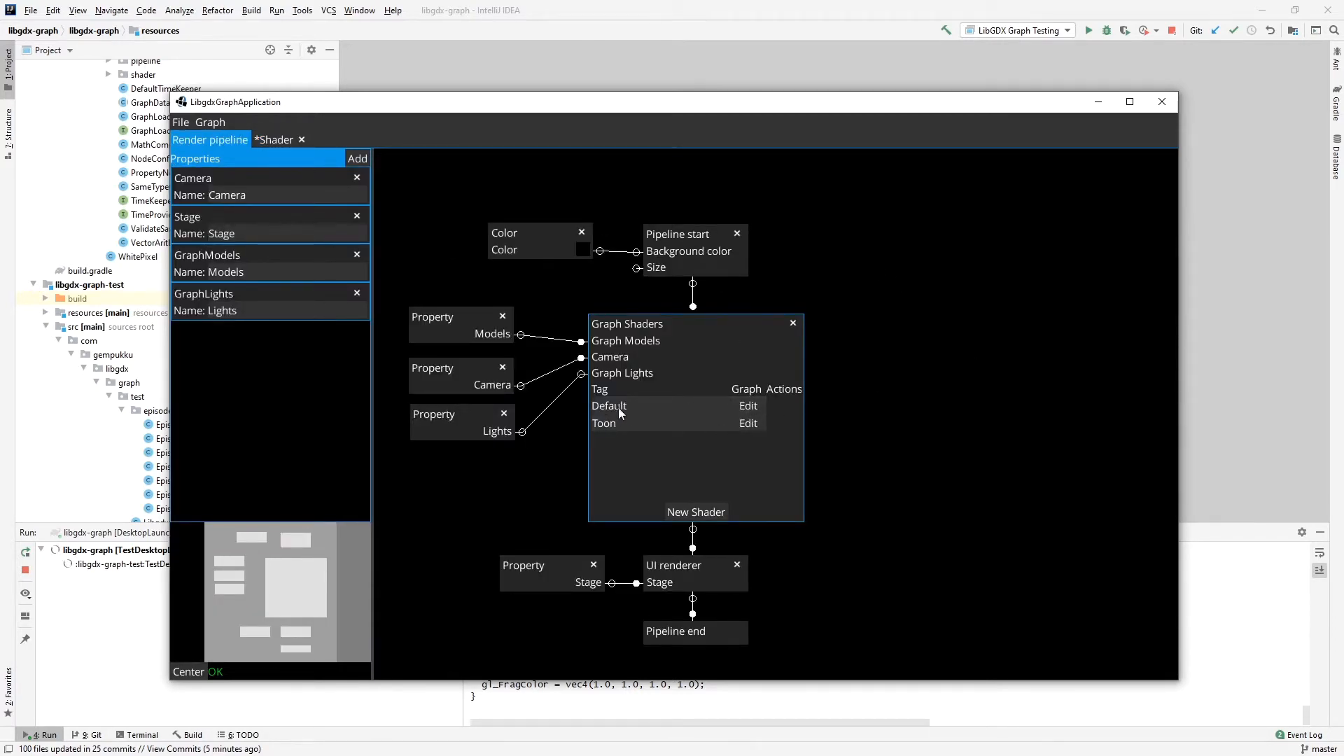
Open the Default shader's graph and examine how its Diffuse, Emissive and Specular groups feed Calculate lighting and Shader output.
left_click(746, 405)
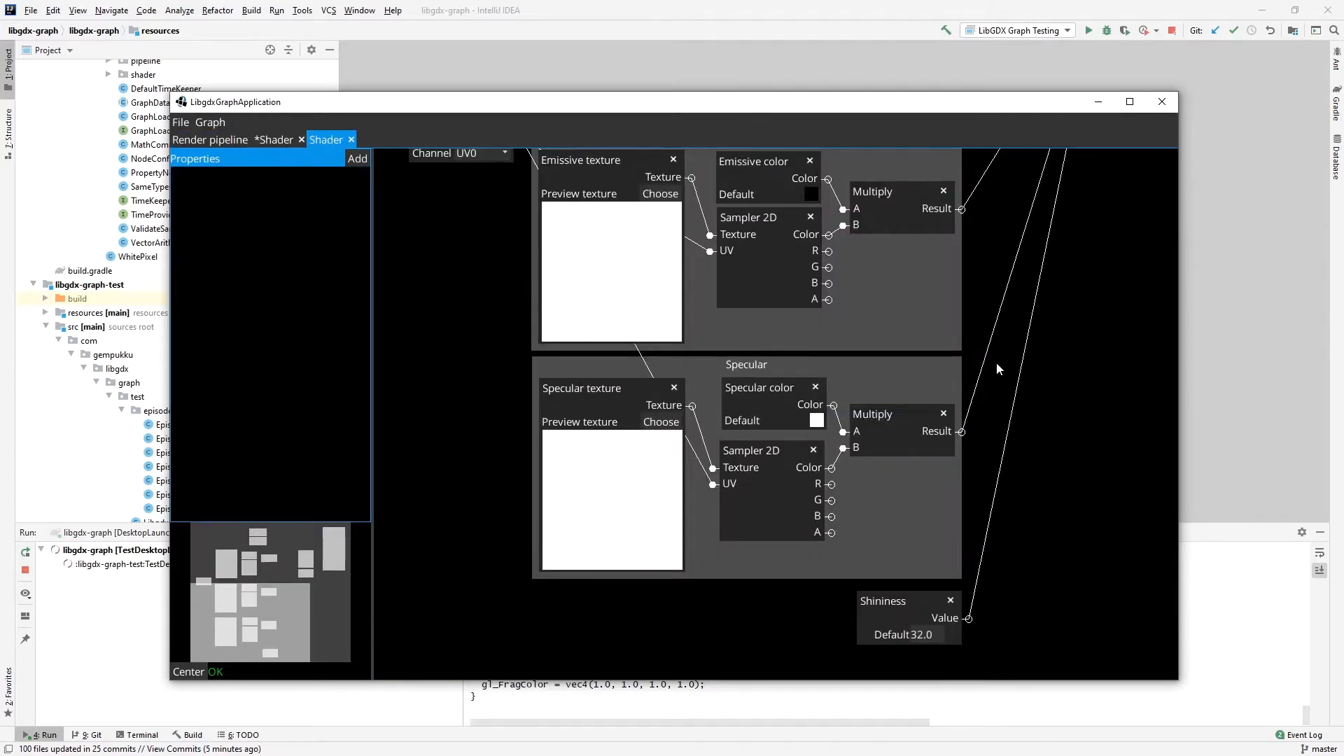
left_click_drag(1075, 396, 1097, 535)
left_click_drag(1050, 212, 880, 237)
left_click_drag(957, 511, 949, 291)
left_click_drag(941, 339, 1009, 690)
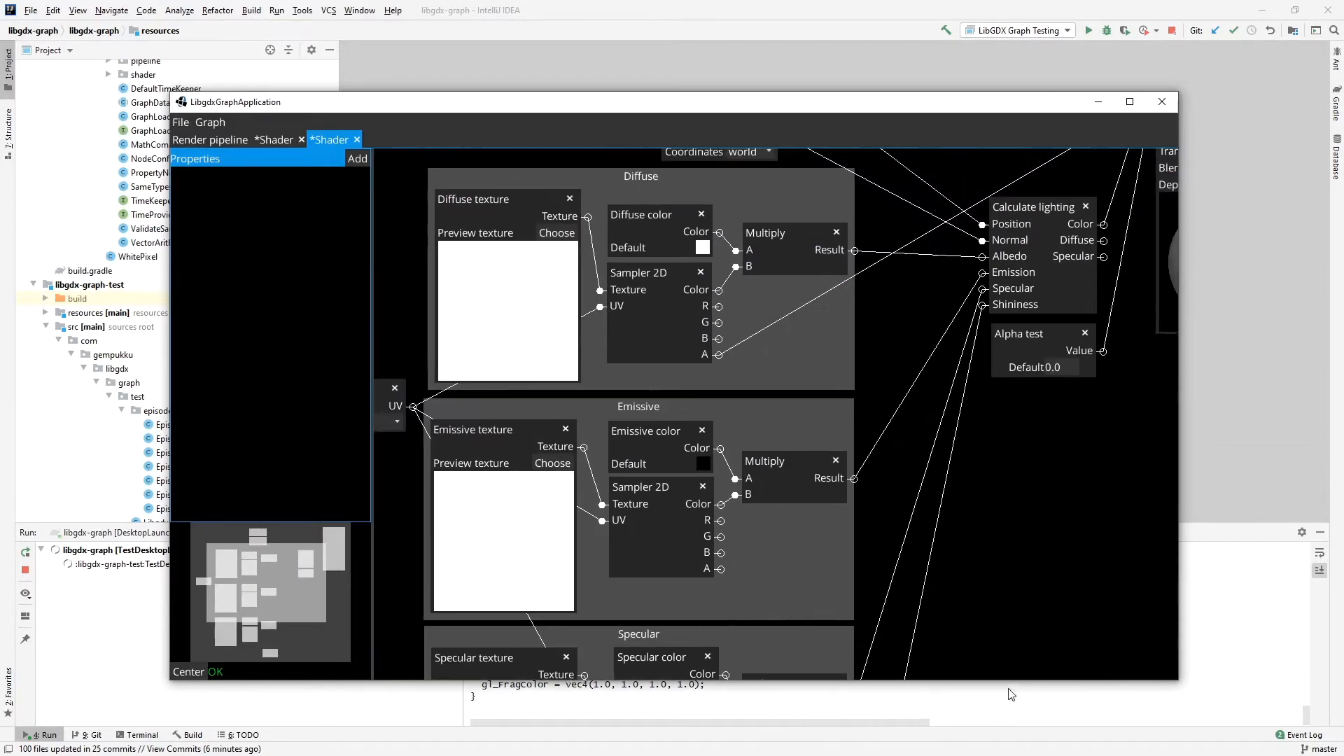
left_click_drag(873, 209, 869, 360)
left_click_drag(941, 225, 974, 229)
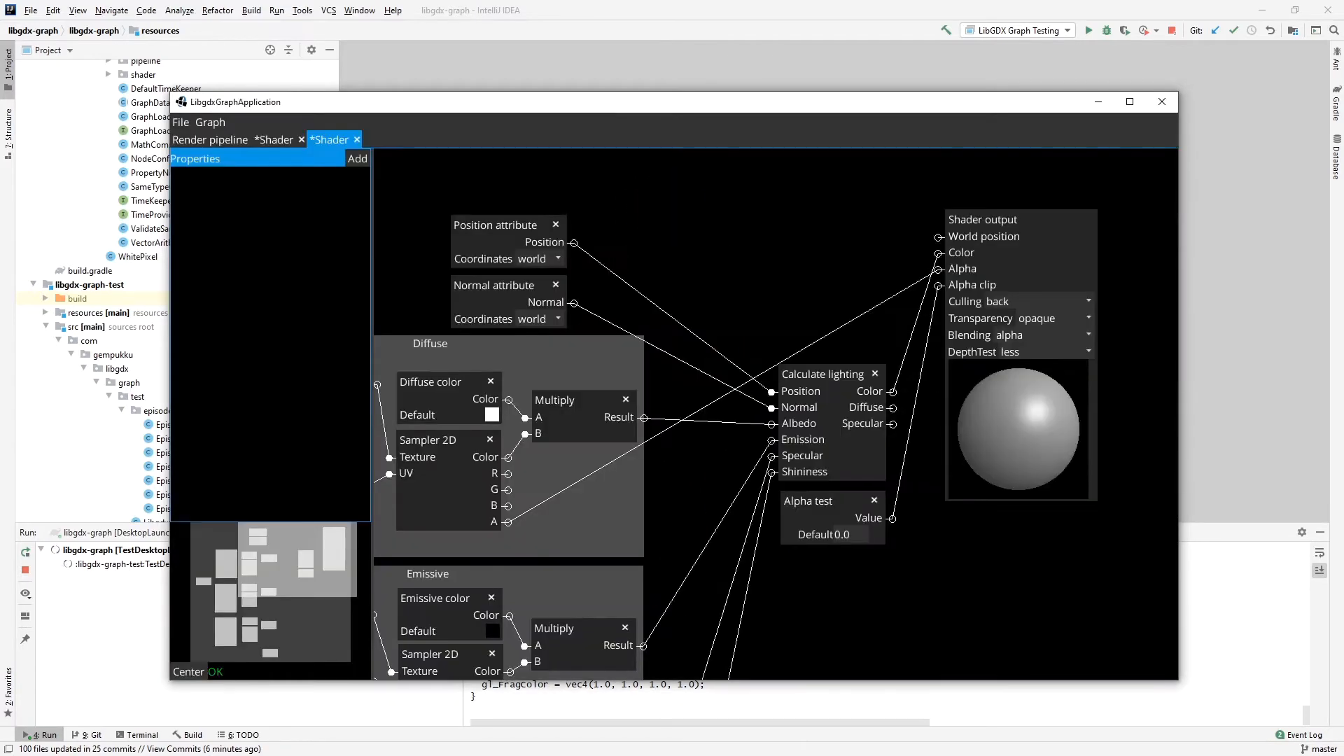
Close the Default shader's graph without saving changes and open the Toon shader's graph for editing.
left_click(356, 140)
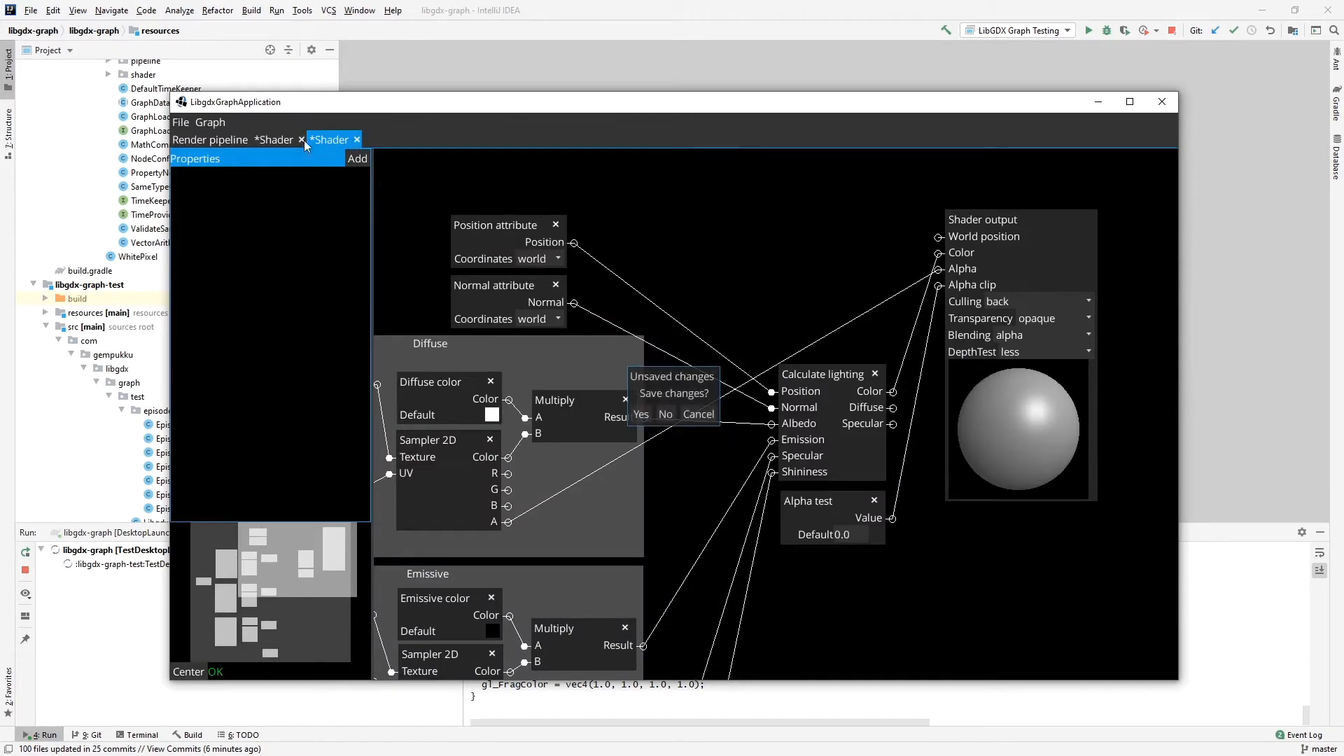
left_click(664, 415)
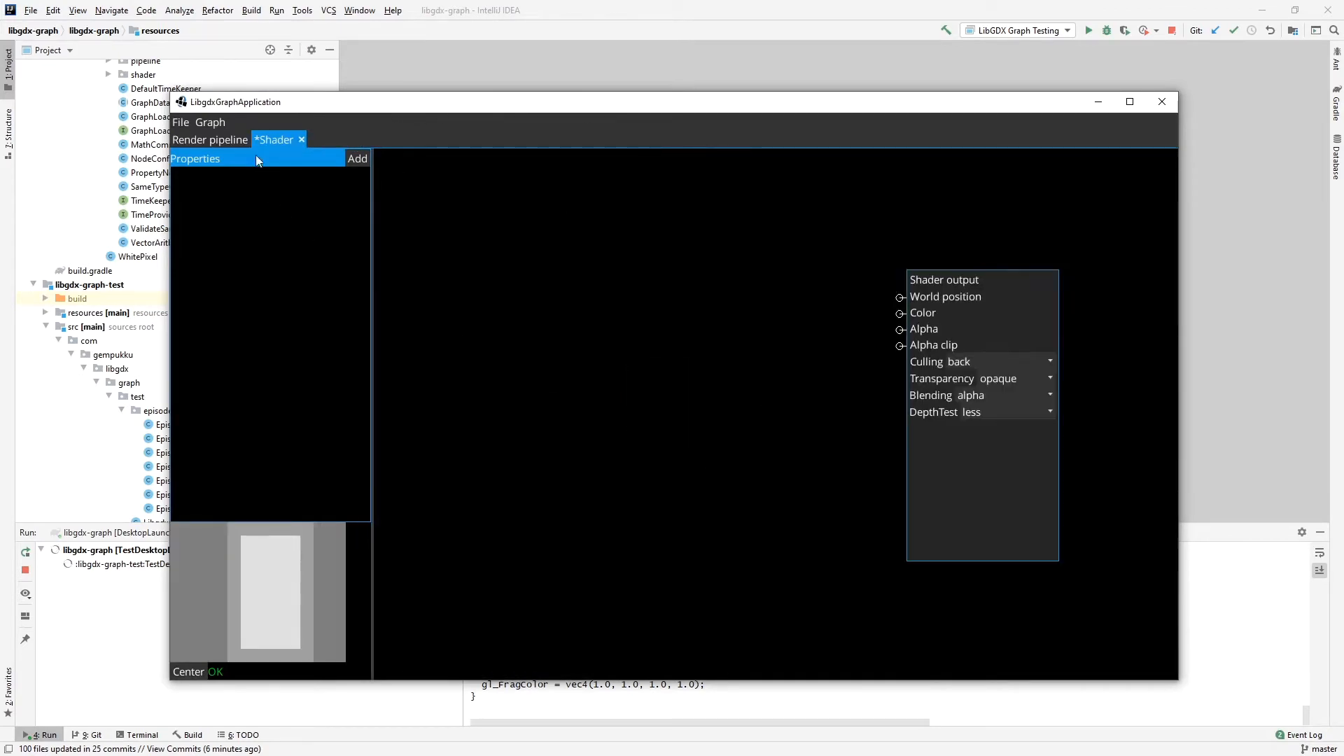
left_click(245, 142)
left_click(745, 423)
Add a Calculate lighting node to the Toon shader graph and arrange it in view with the Shader output node.
right_click(575, 226)
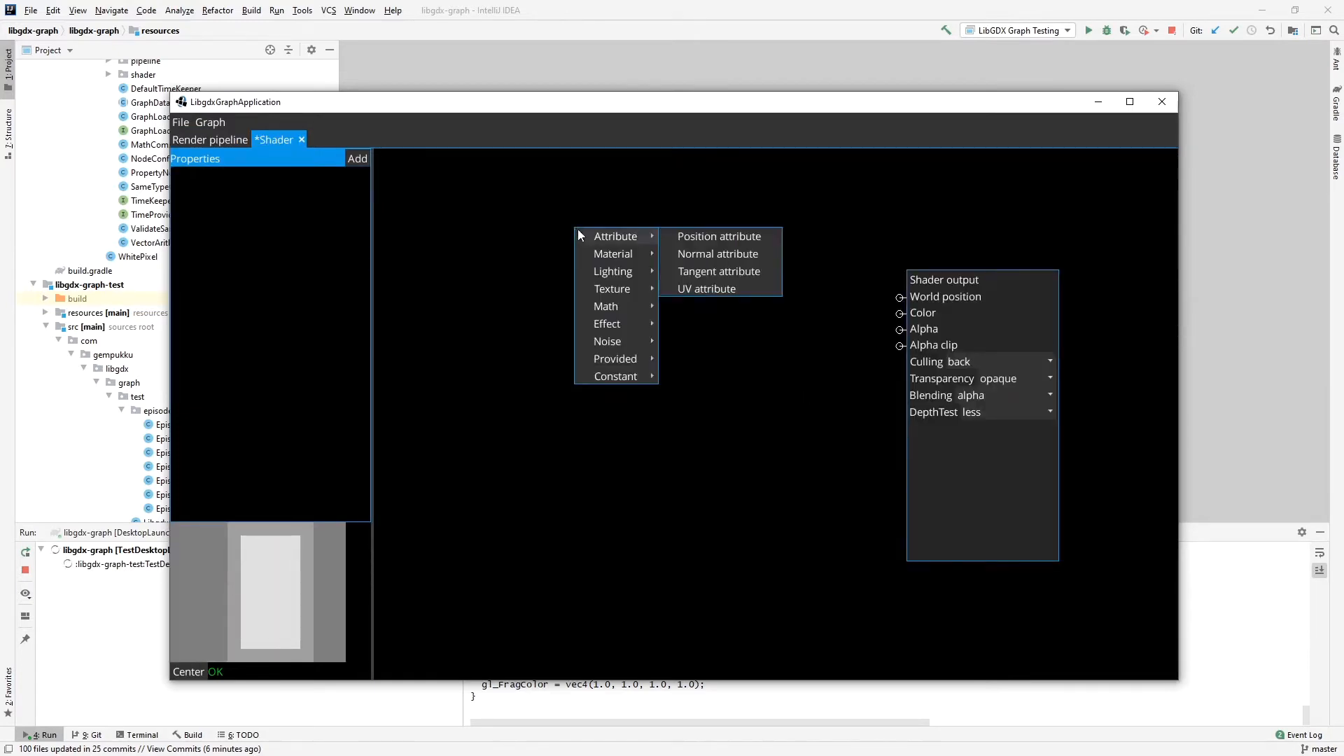
mouse_move(612, 275)
left_click(760, 268)
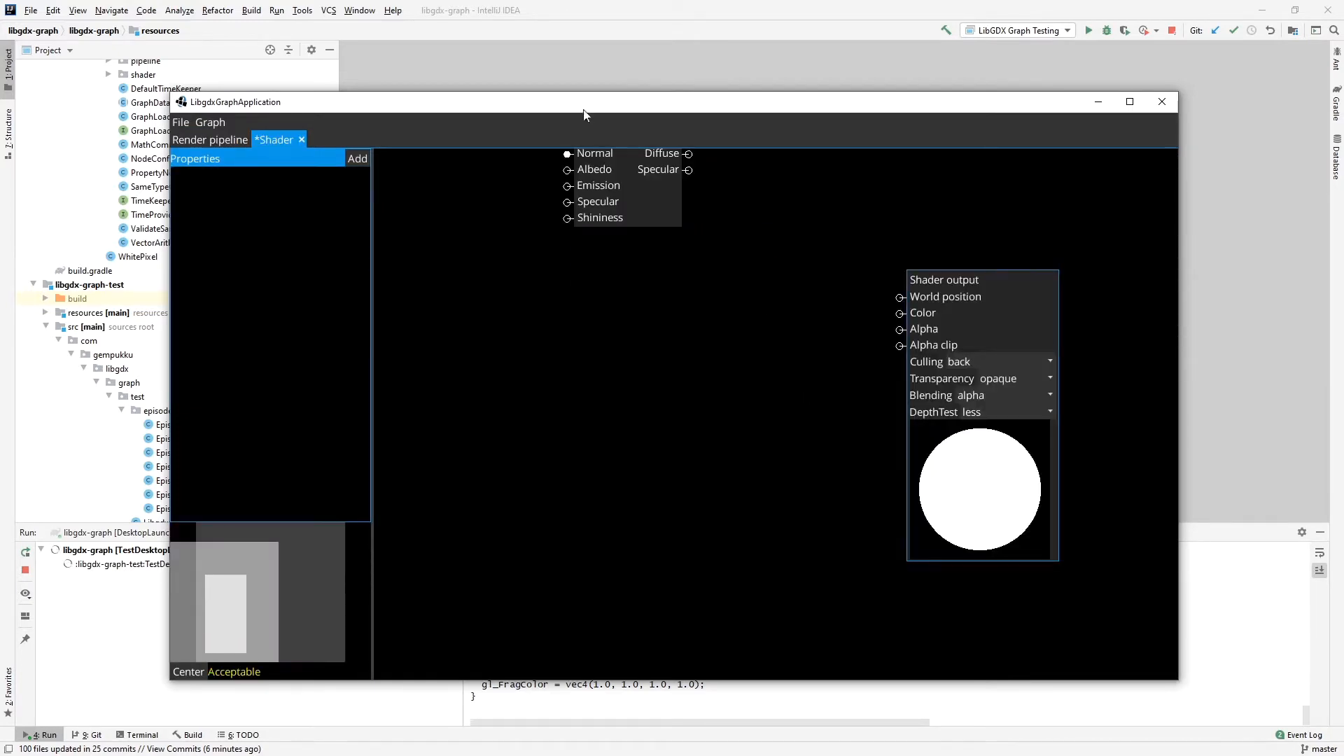
left_click_drag(960, 222, 1086, 352)
left_click(298, 588)
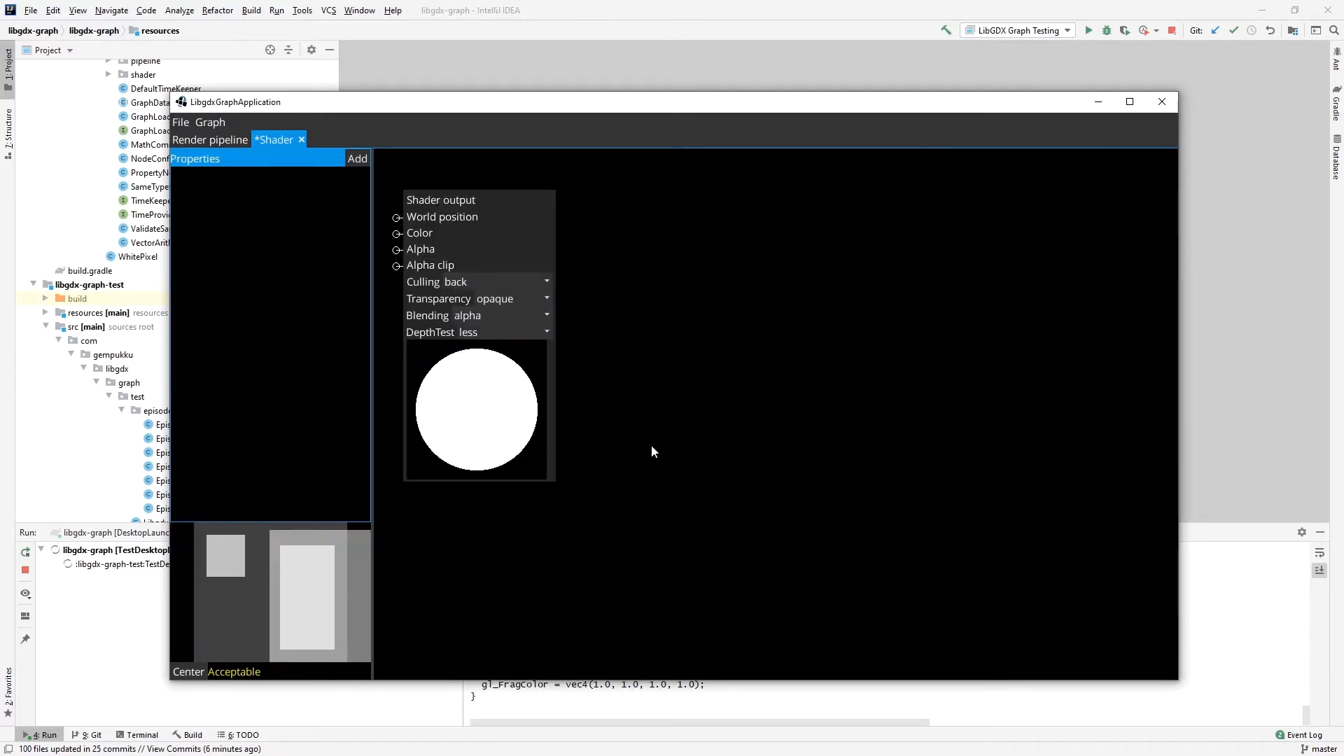
left_click_drag(661, 443, 1040, 564)
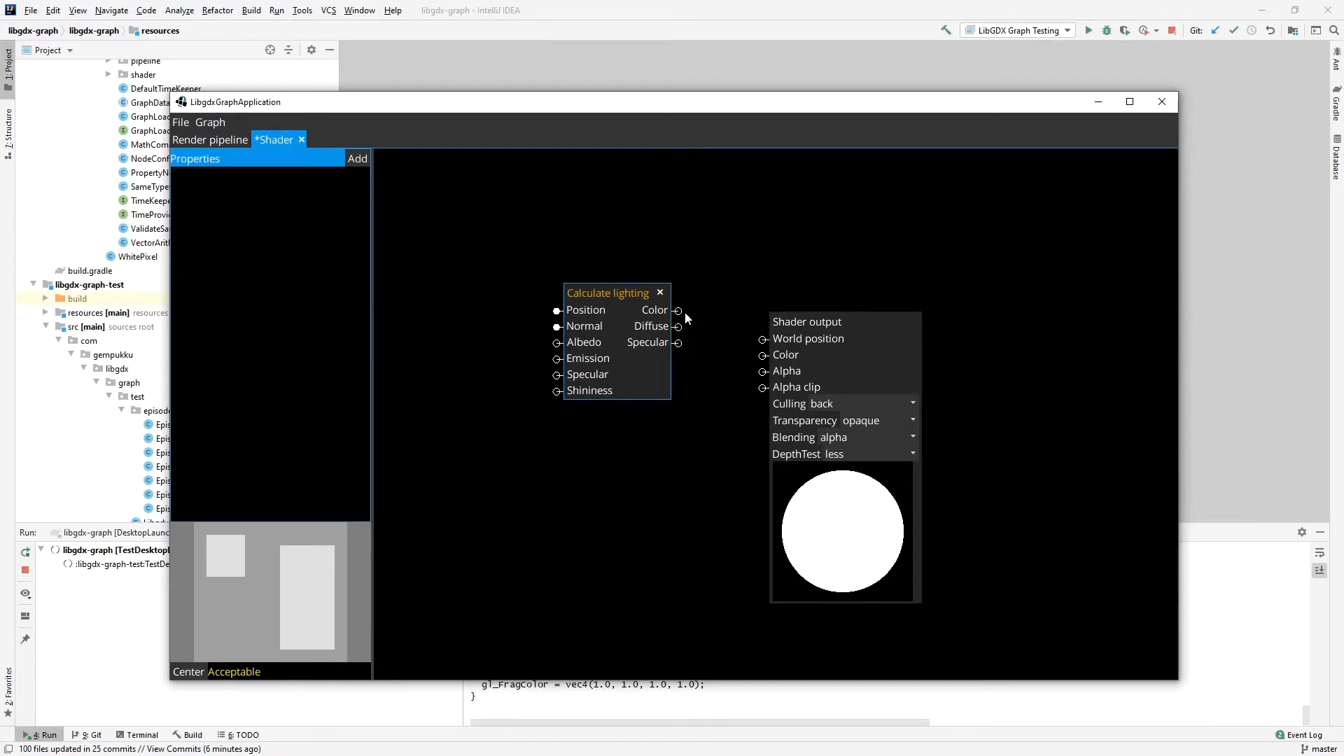
Try linking Calculate lighting's Color to Shader output's Color, remove the link, and move Shader output farther from Calculate lighting.
left_click_drag(677, 310, 763, 355)
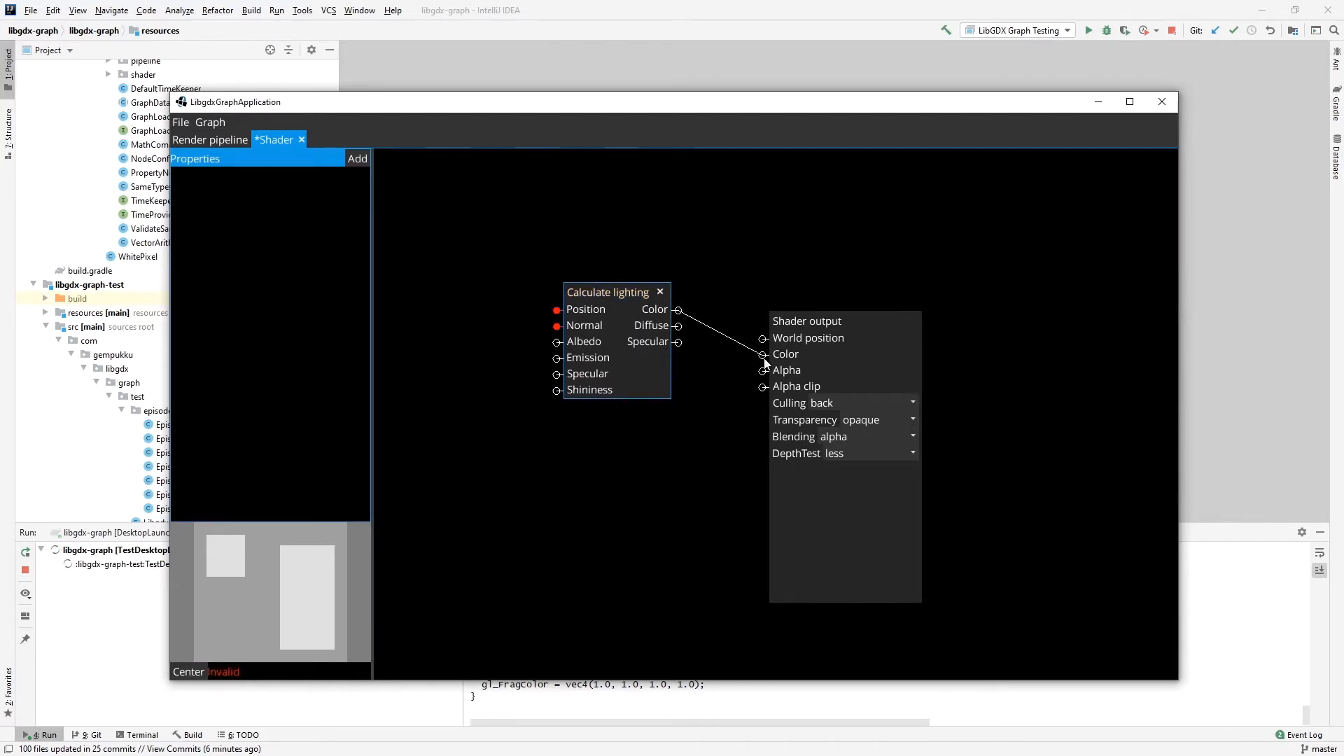
left_click(704, 325)
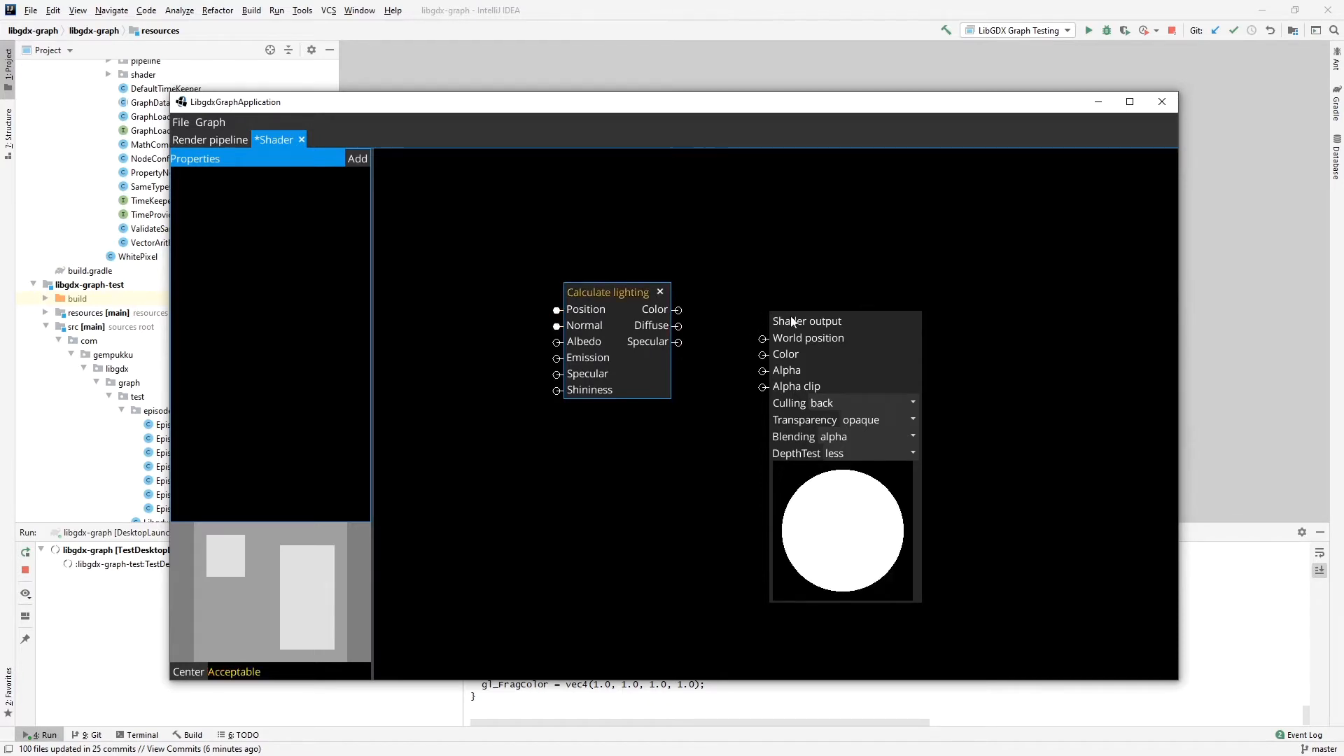
left_click_drag(787, 314, 894, 275)
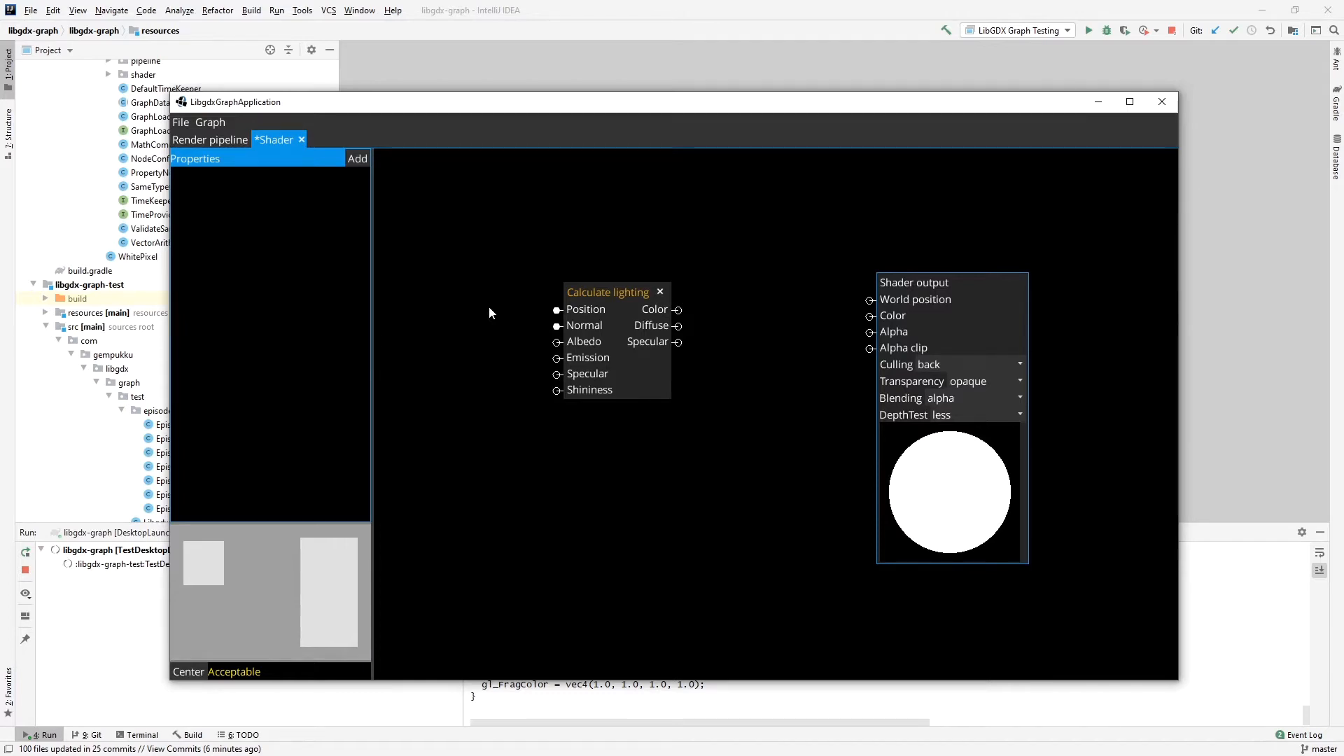
Add a Position attribute node and place it beside the Calculate lighting node's inputs.
right_click(459, 283)
mouse_move(477, 288)
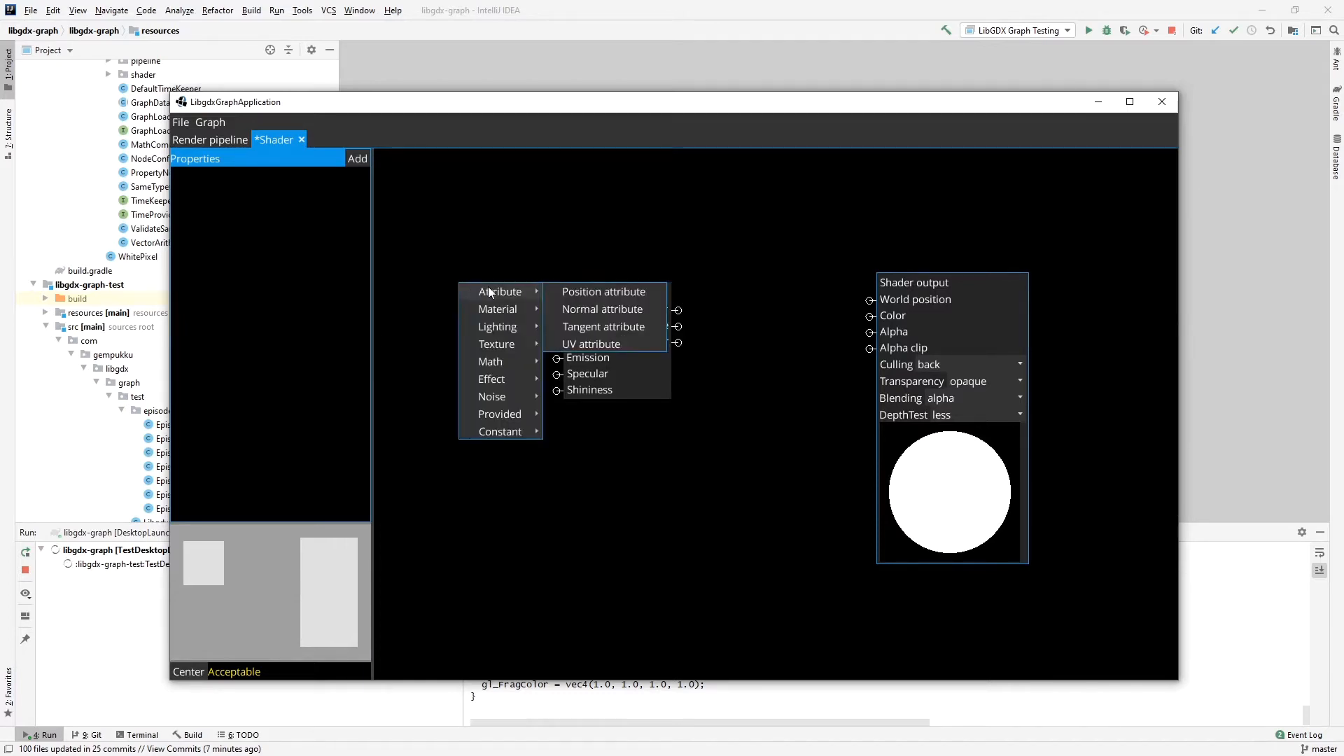
left_click(570, 288)
left_click_drag(510, 231, 457, 293)
Add a Normal attribute node below Position attribute and connect both attributes to Calculate lighting's Position and Normal inputs.
right_click(435, 371)
mouse_move(483, 380)
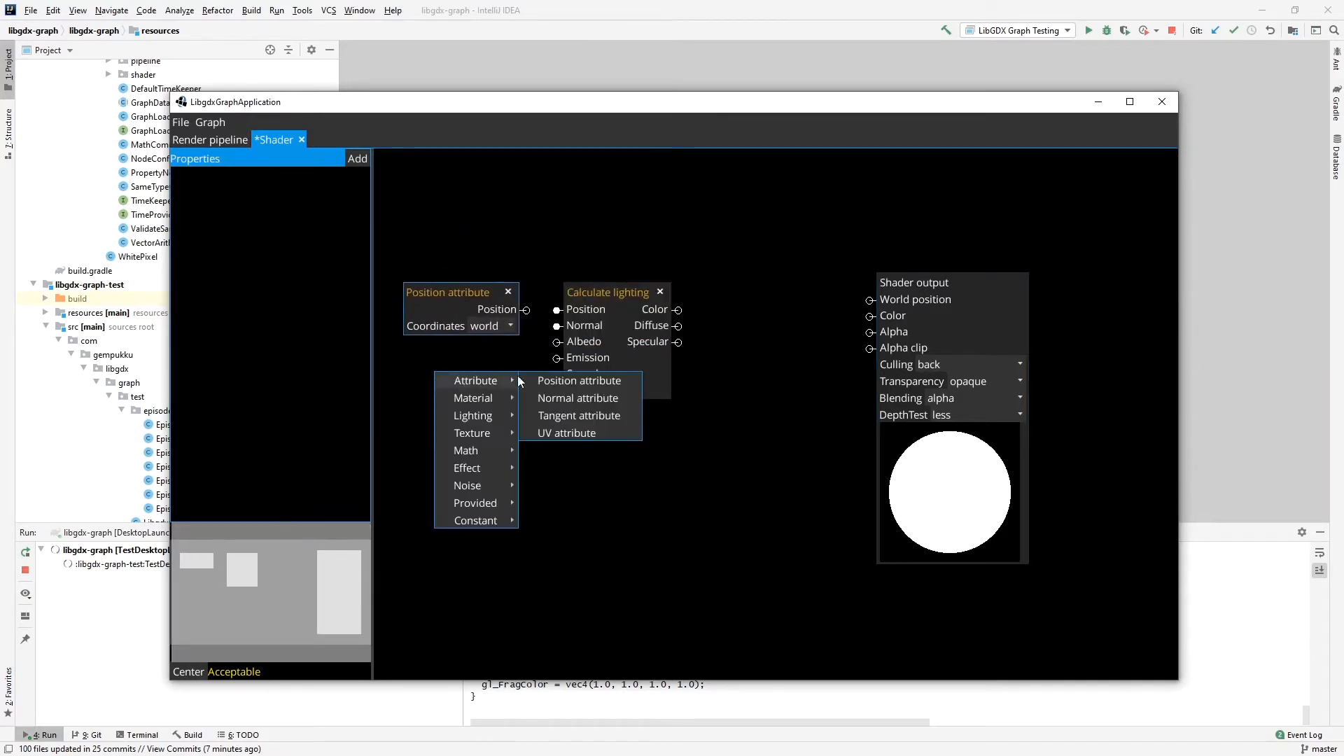
left_click(561, 398)
left_click_drag(511, 354, 556, 308)
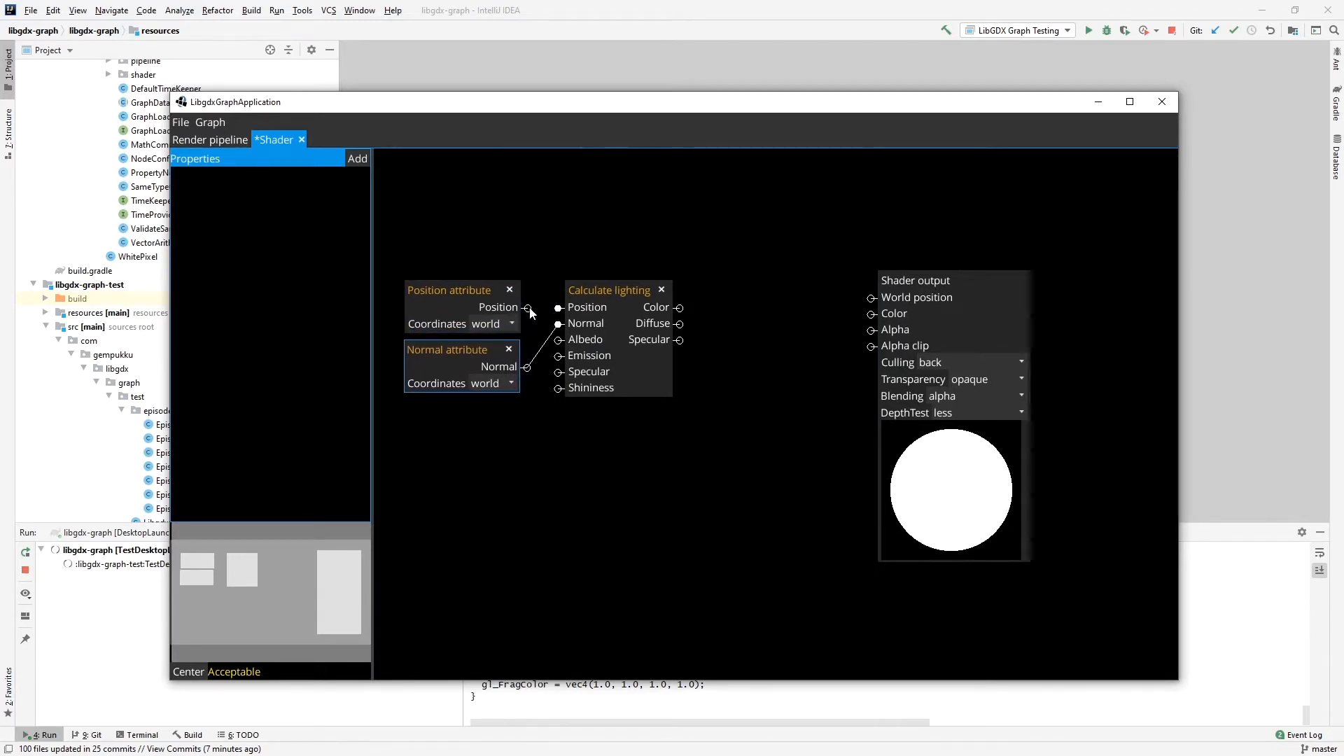
left_click_drag(604, 288, 627, 288)
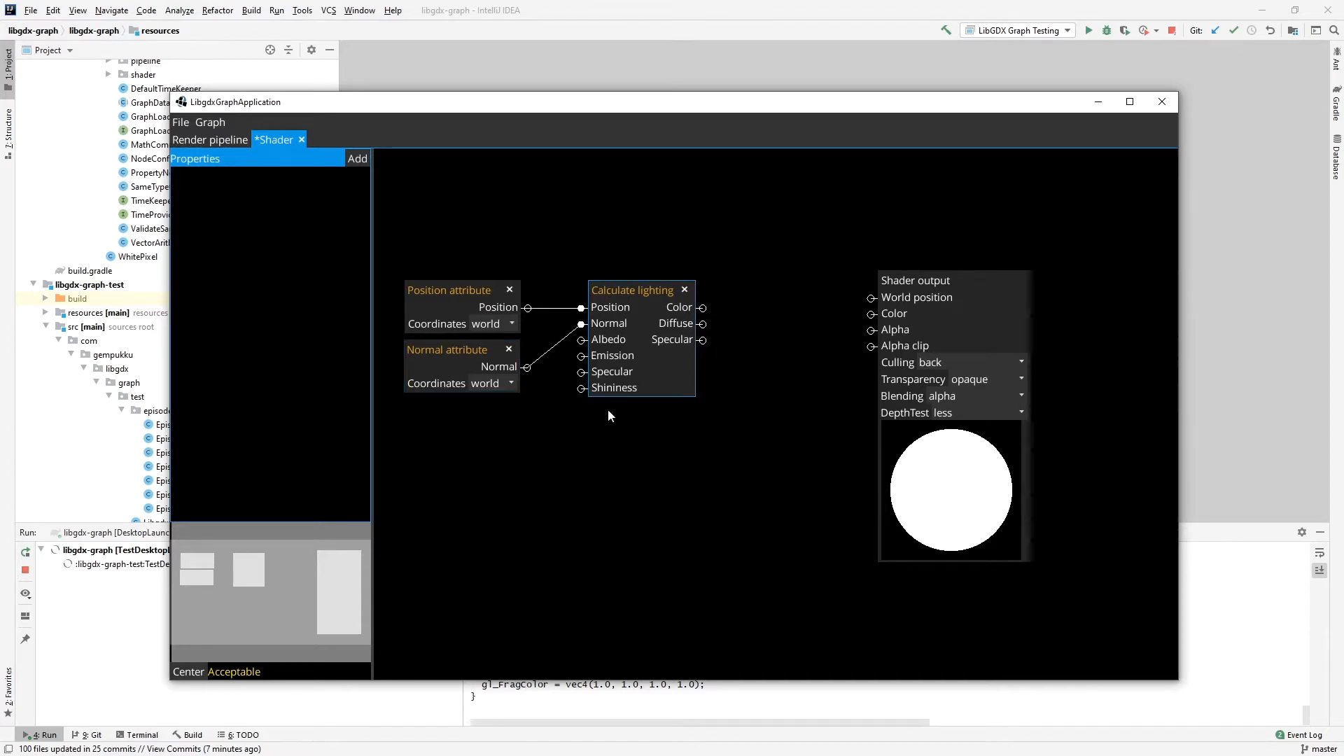
Add a Shininess node with default 32.0 feeding Calculate lighting, and connect the lighting Color to Shader output's Color.
right_click(470, 422)
mouse_move(501, 431)
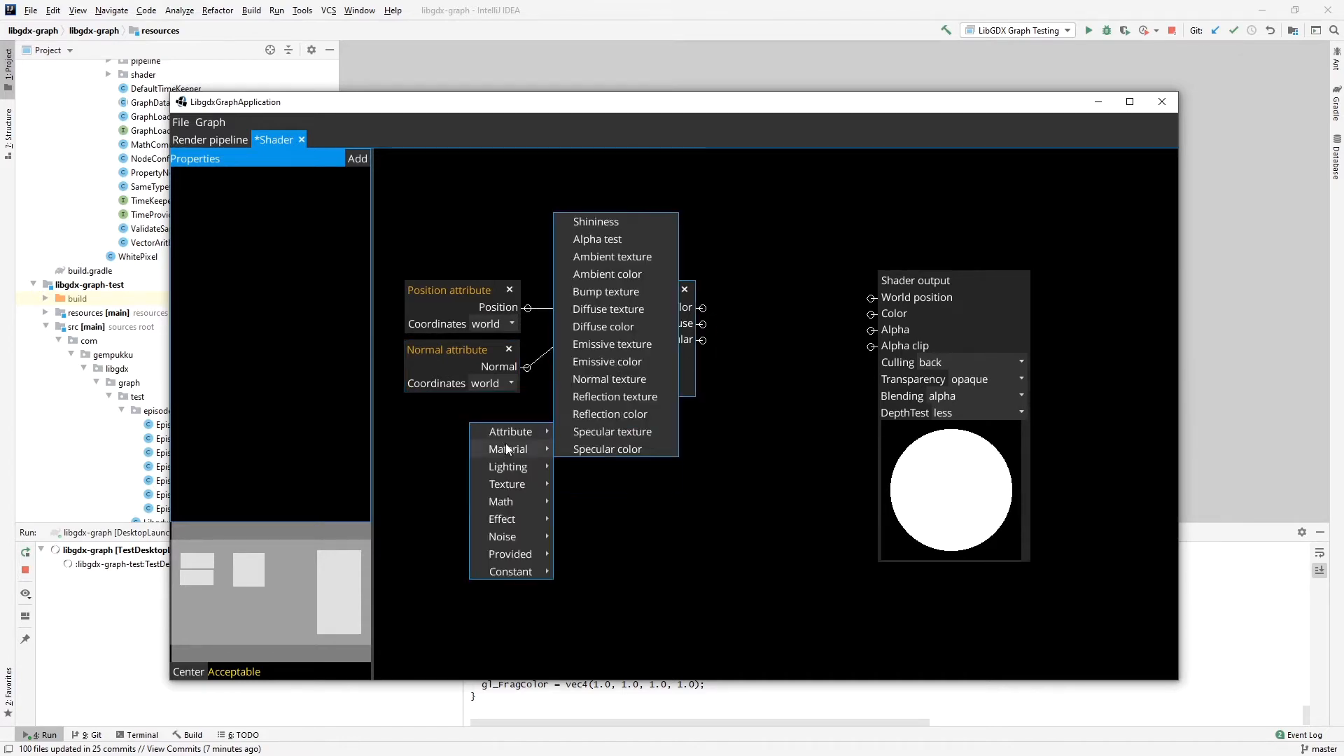
left_click(616, 223)
left_click_drag(531, 406, 489, 460)
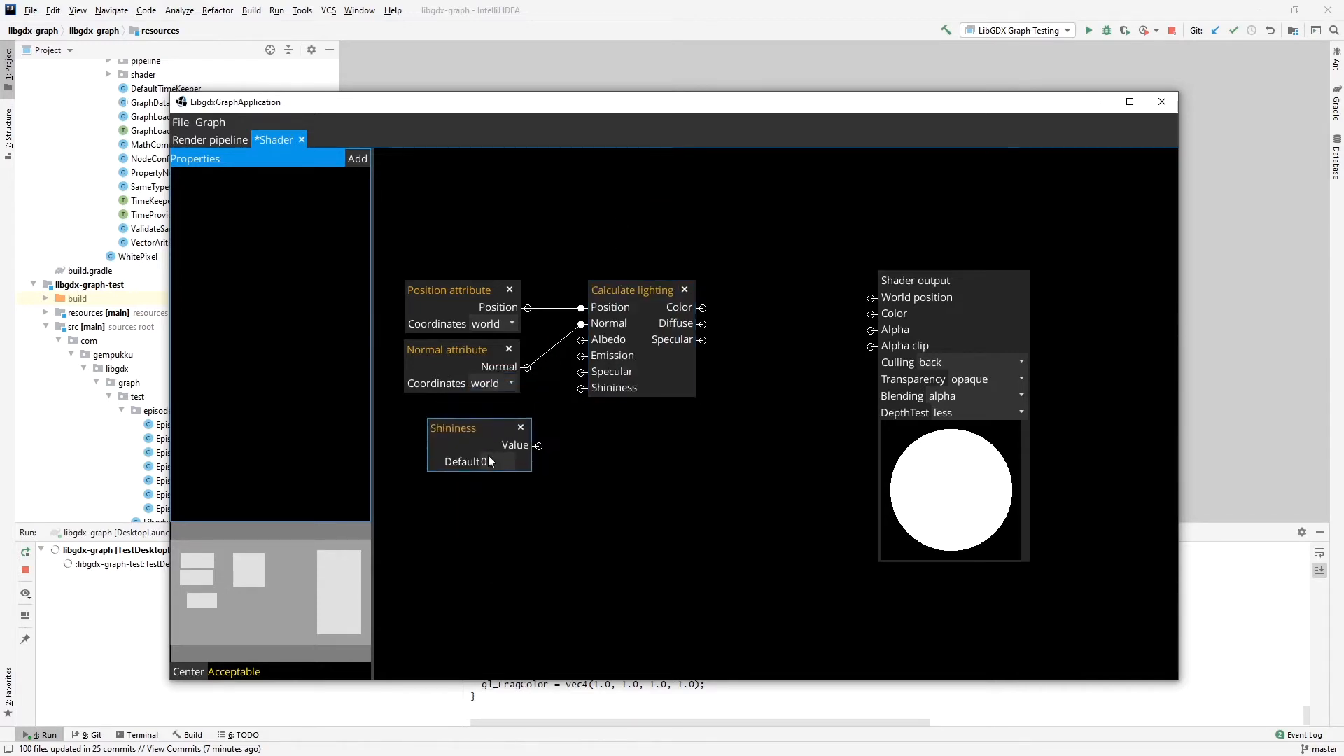
type("32.0")
left_click_drag(538, 446, 581, 389)
left_click_drag(704, 310, 875, 315)
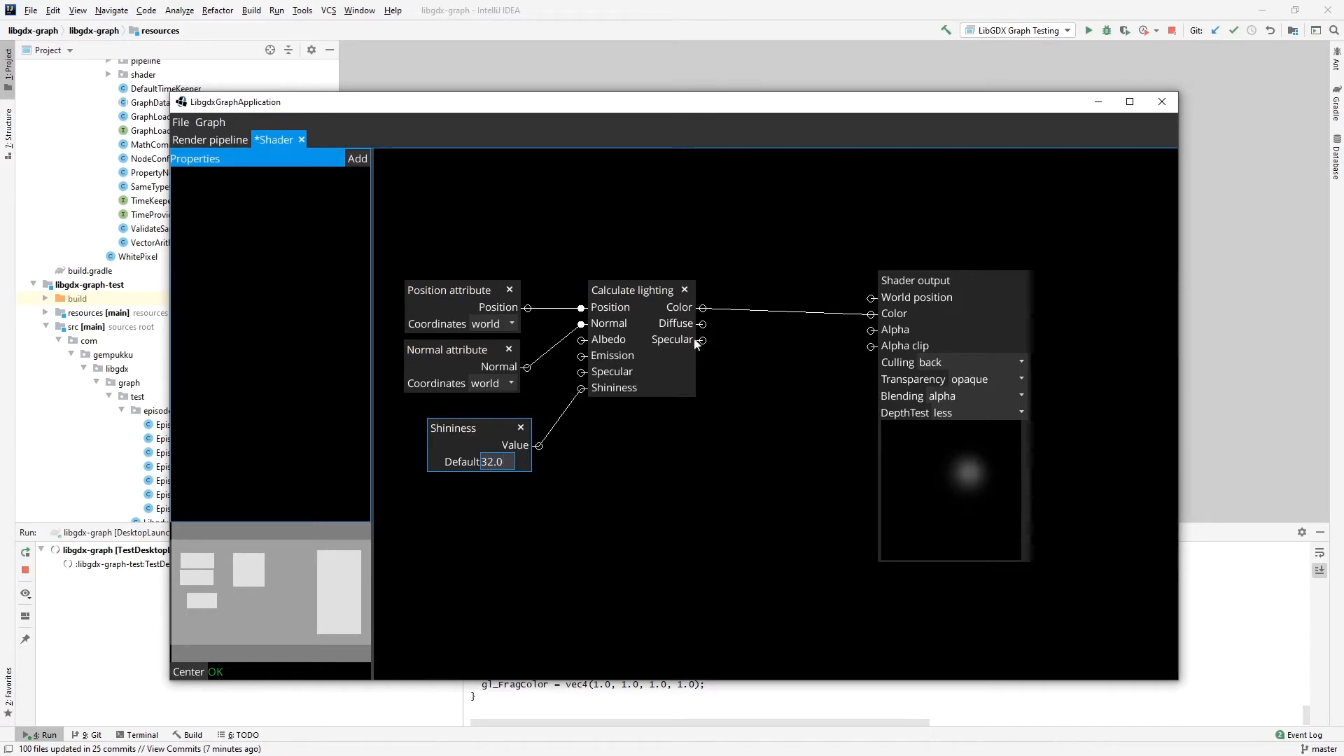
Spread out the nodes, with Shininess lower, Calculate lighting closer to Shader output, and the Position and Normal attributes higher.
left_click_drag(508, 436, 559, 514)
left_click_drag(645, 289, 687, 295)
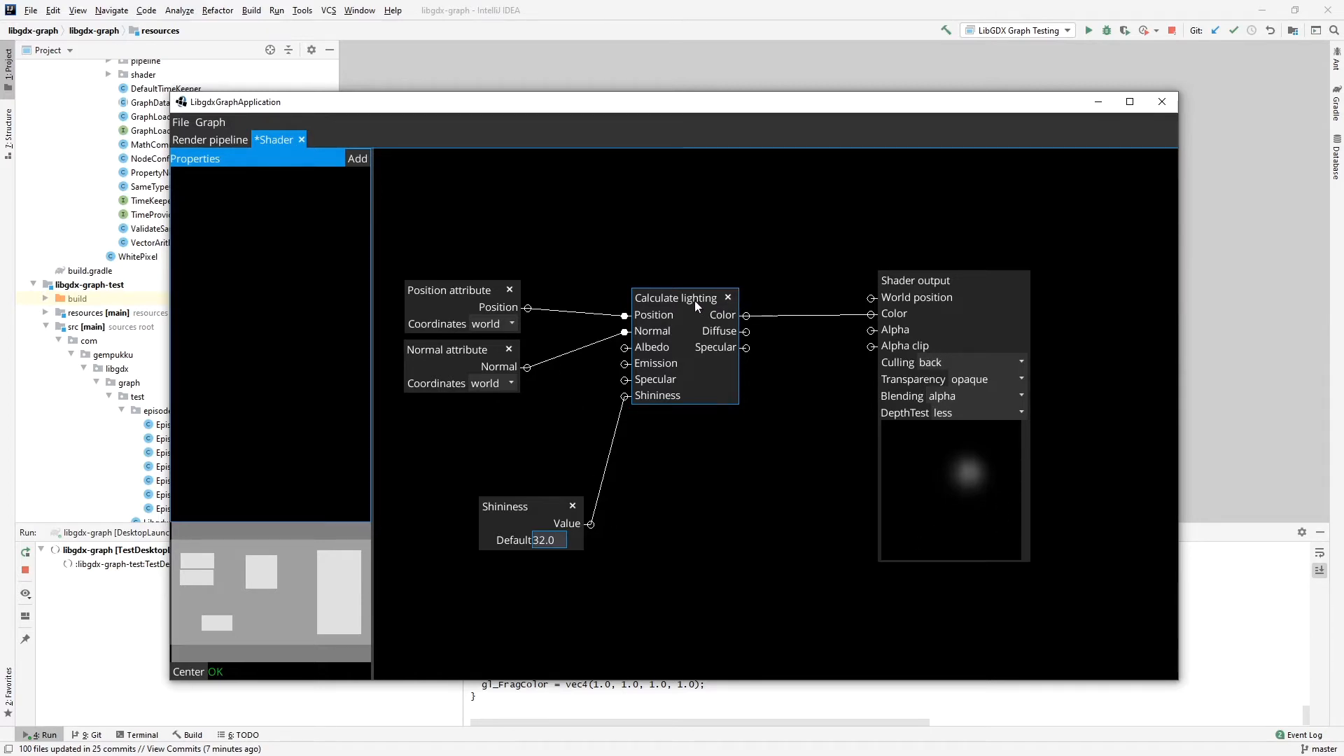
left_click_drag(694, 301, 725, 304)
left_click_drag(500, 290, 554, 176)
left_click_drag(476, 347, 528, 232)
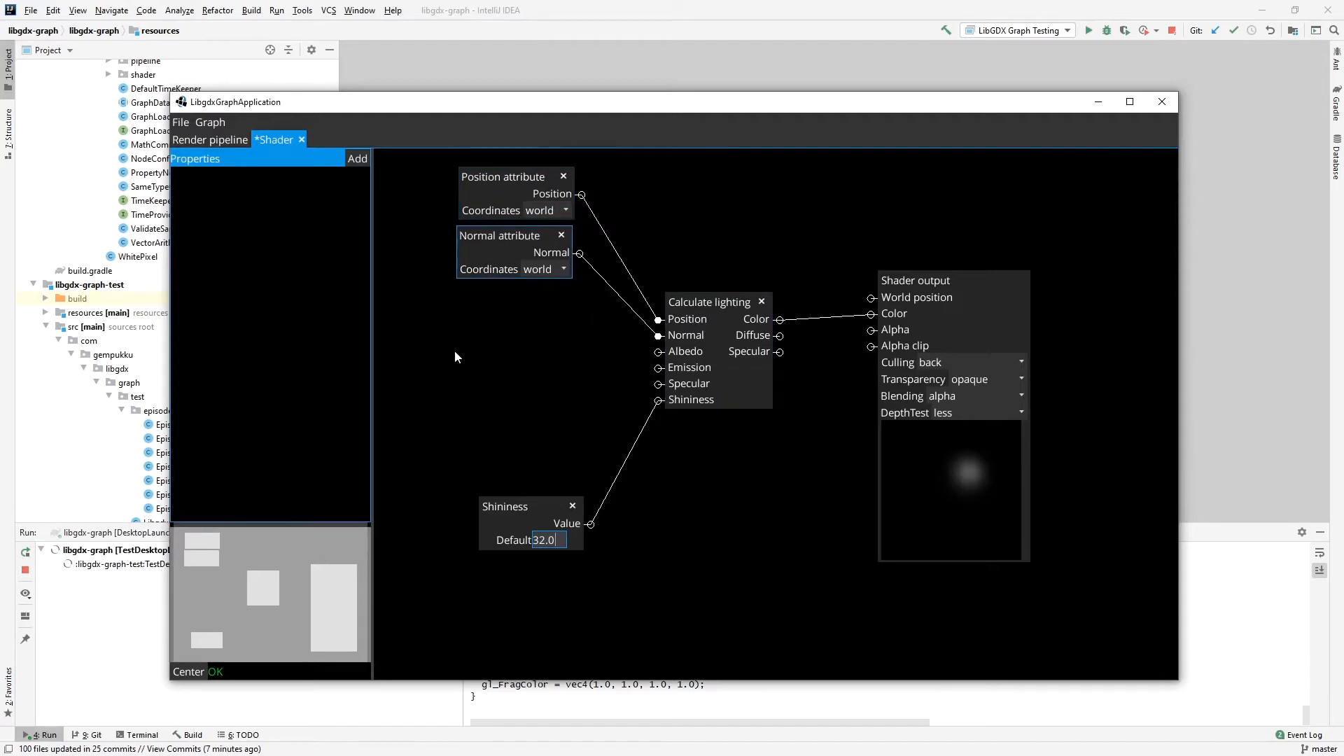
Add a Diffuse texture node below Normal attribute and move the Shininess node farther down.
right_click(442, 366)
mouse_move(484, 379)
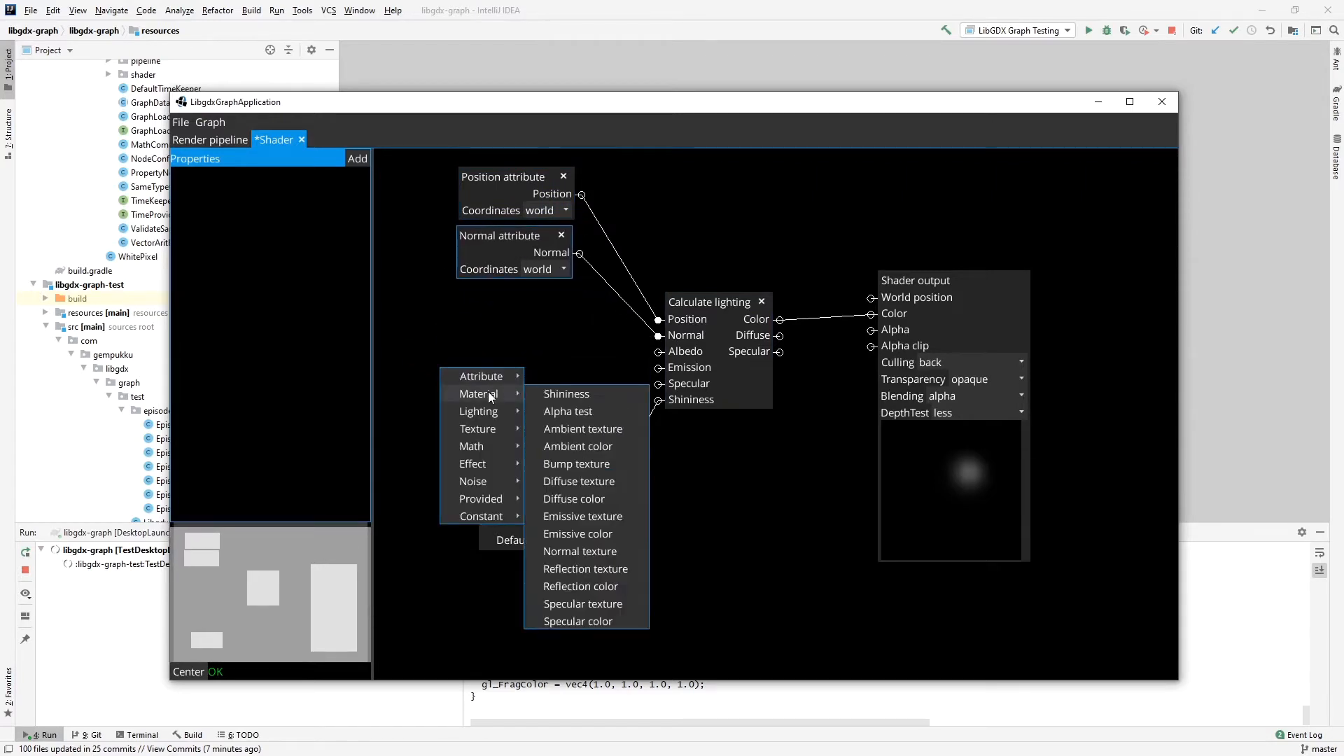
left_click(589, 477)
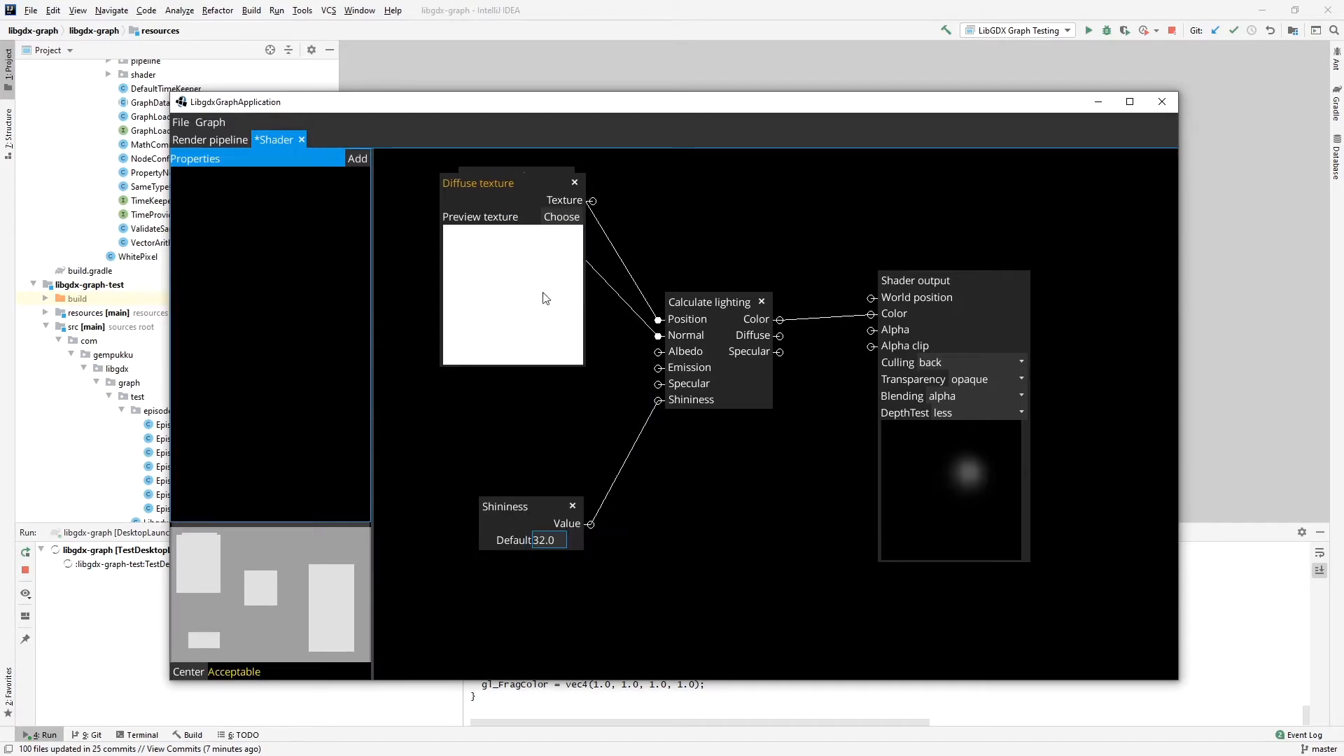
left_click_drag(518, 186, 496, 304)
left_click_drag(531, 519, 550, 629)
Add a UV attribute node and place it directly below the Diffuse texture node.
right_click(518, 504)
mouse_move(542, 517)
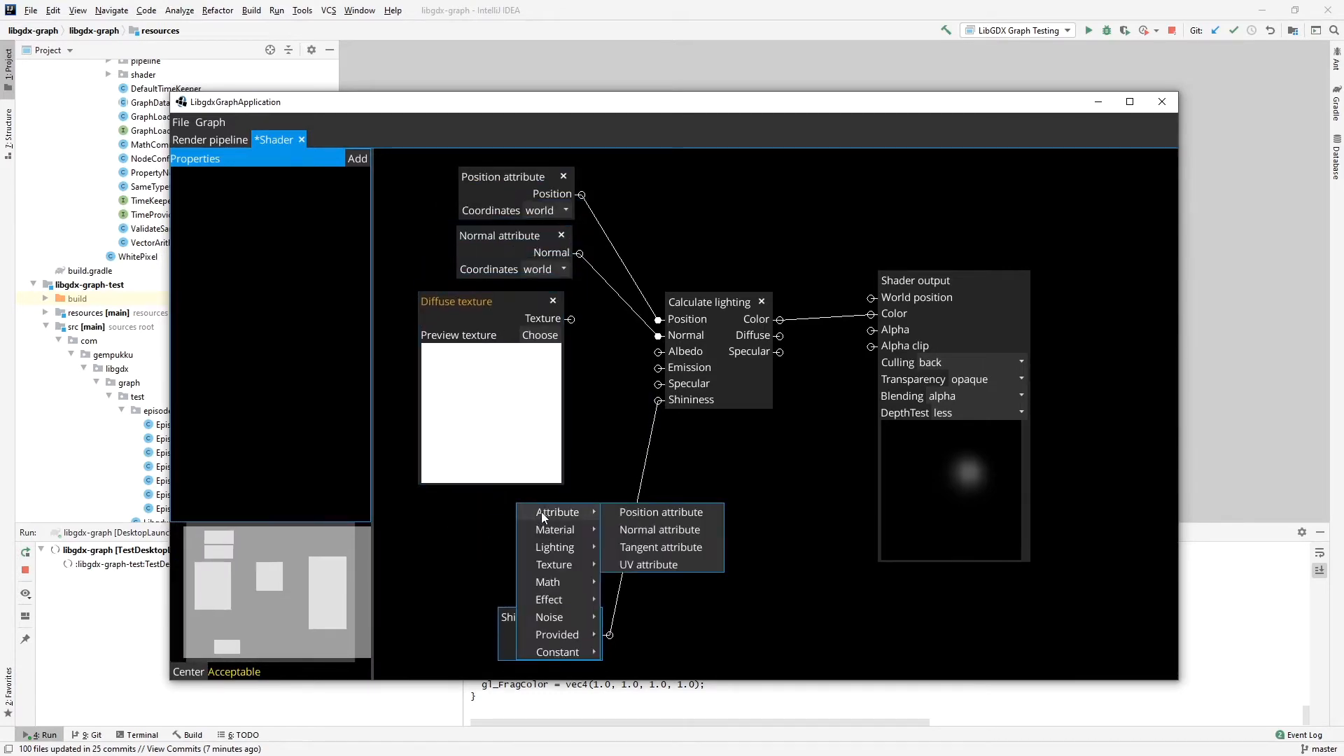
left_click(649, 564)
left_click_drag(612, 469, 526, 502)
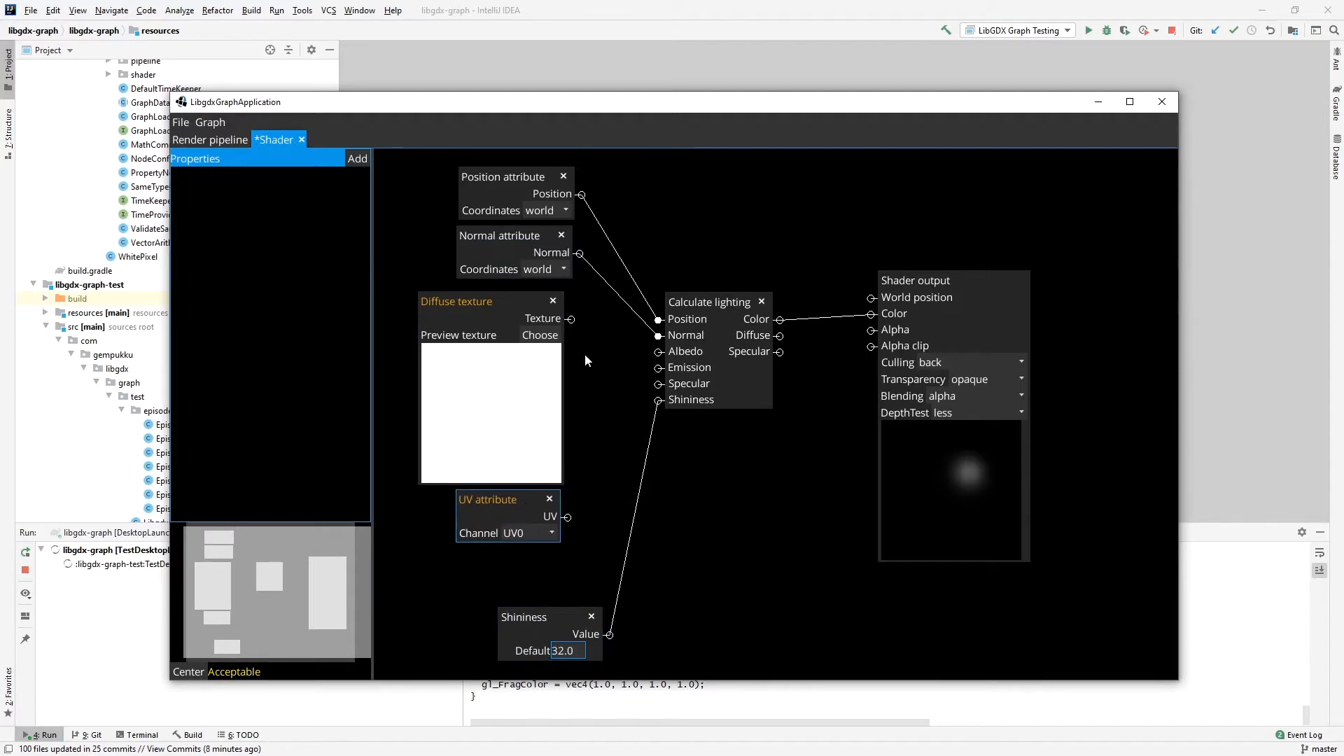
Add a Sampler 2D node fed by the Diffuse texture and UV attribute, and connect its Color to Calculate lighting's Albedo.
left_click_drag(714, 298, 778, 298)
right_click(669, 367)
mouse_move(700, 427)
left_click(799, 428)
left_click_drag(692, 279, 577, 354)
scroll(570, 485, "down", 1)
left_click_drag(568, 501, 578, 355)
left_click_drag(697, 338, 724, 336)
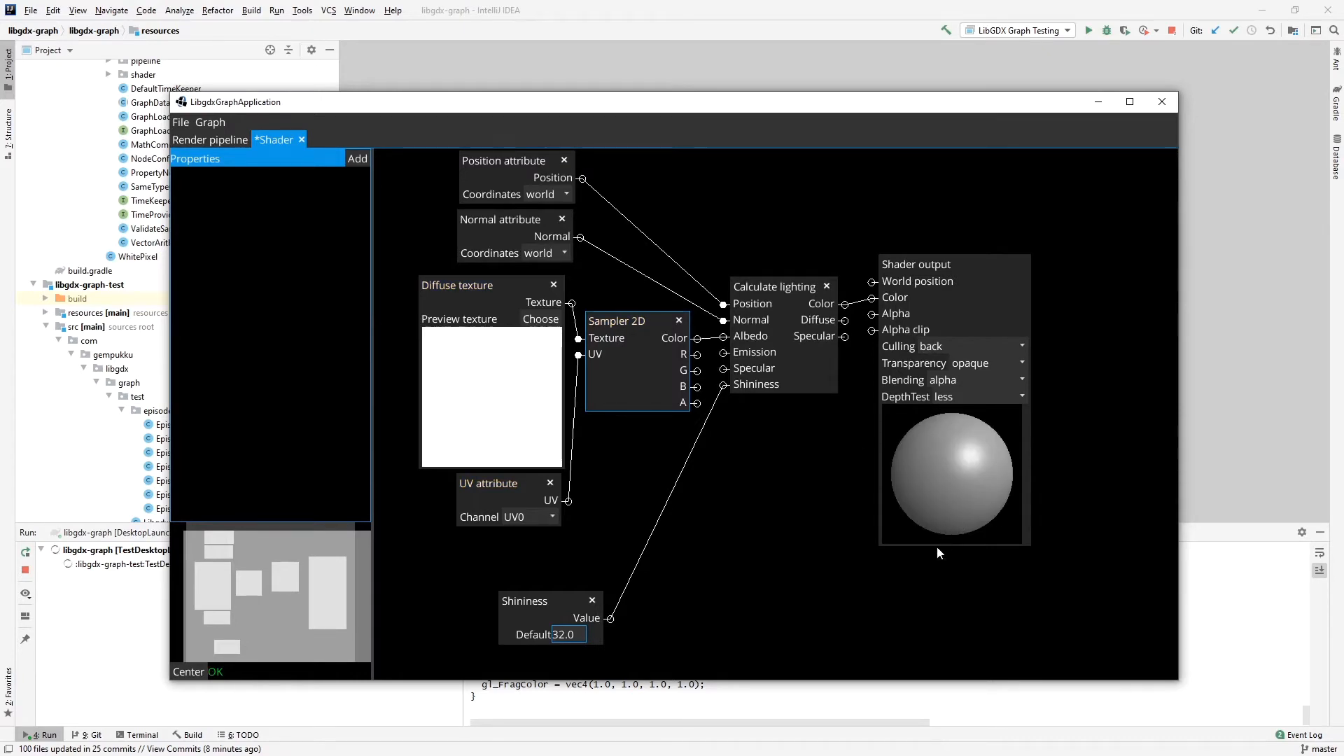
Tidy the layout by shifting the Diffuse texture, UV attribute and Sampler 2D nodes away from Calculate lighting and moving Shader output outward.
left_click_drag(450, 280, 431, 280)
left_click_drag(528, 487, 511, 486)
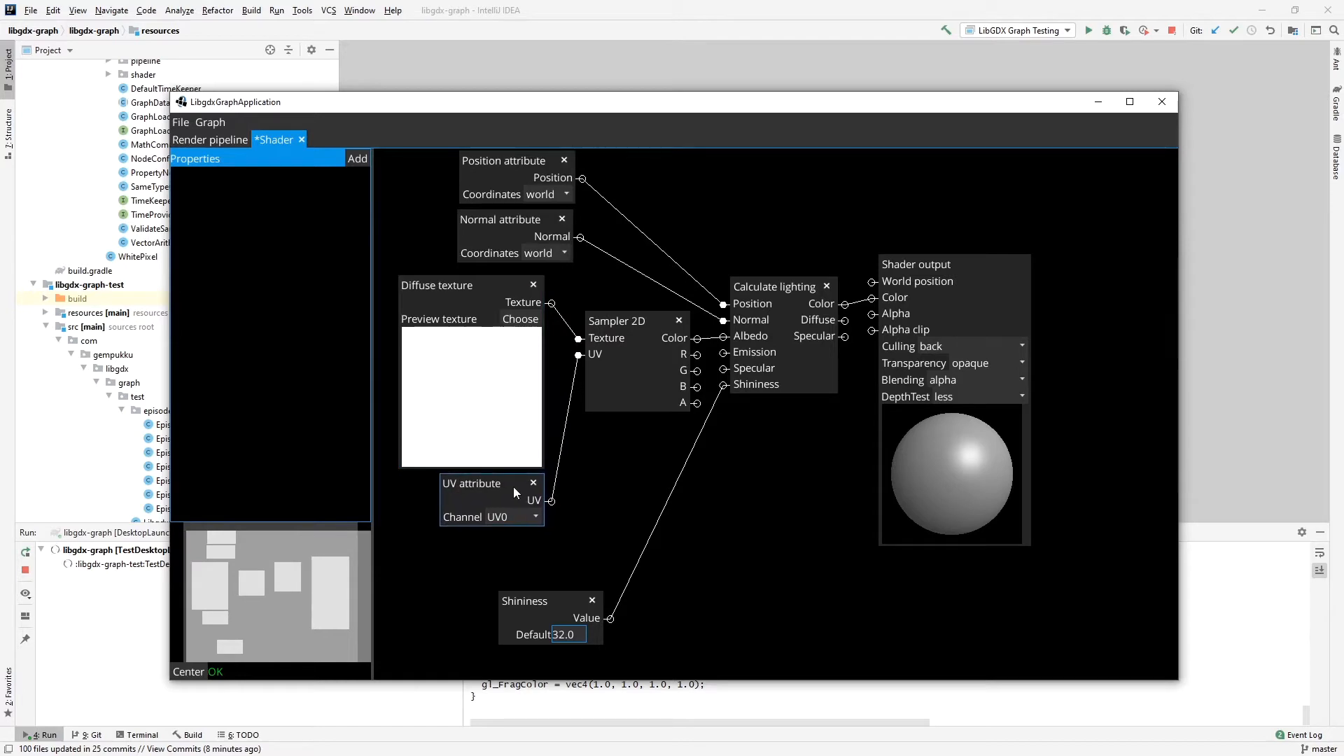
left_click_drag(648, 320, 625, 323)
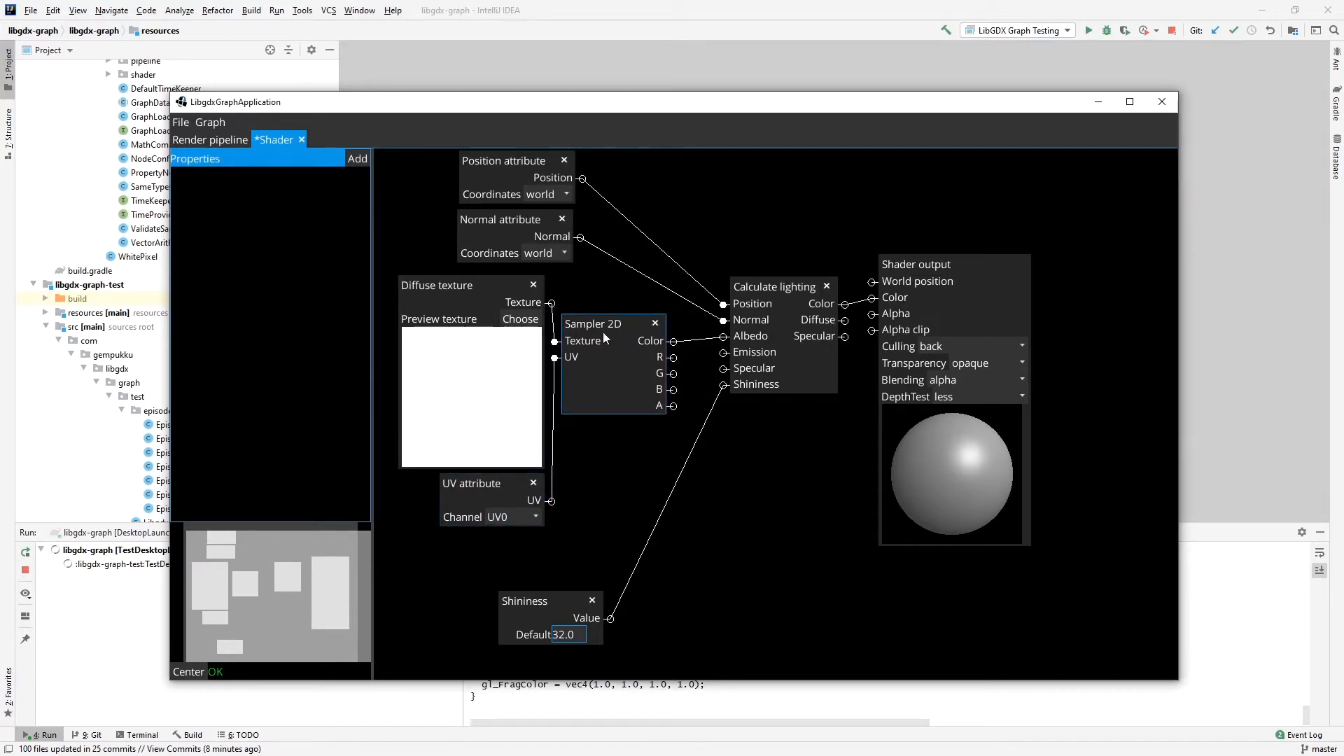
left_click_drag(969, 274, 1084, 284)
Enlarge the graph editor window and move Shader output and Calculate lighting farther from the input nodes.
left_click_drag(168, 92, 54, 33)
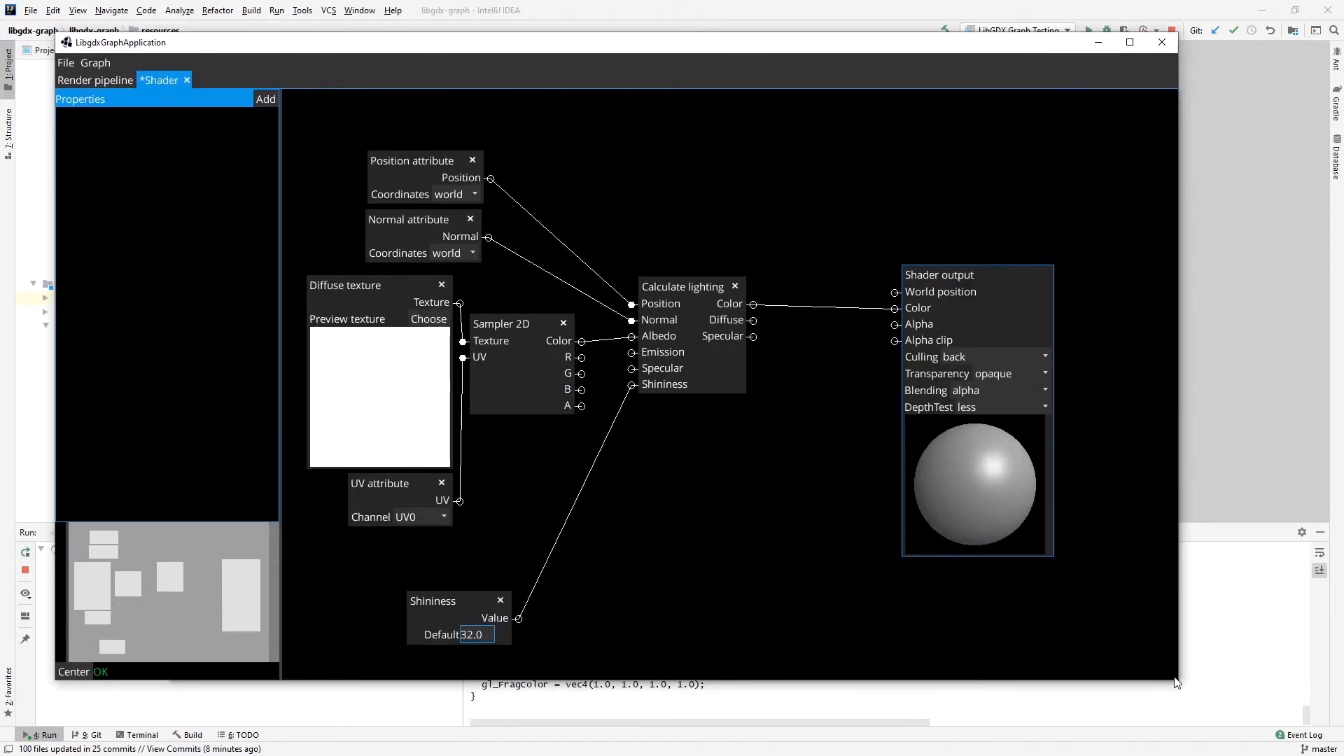
left_click_drag(1169, 680, 1295, 696)
left_click_drag(1009, 321, 1230, 334)
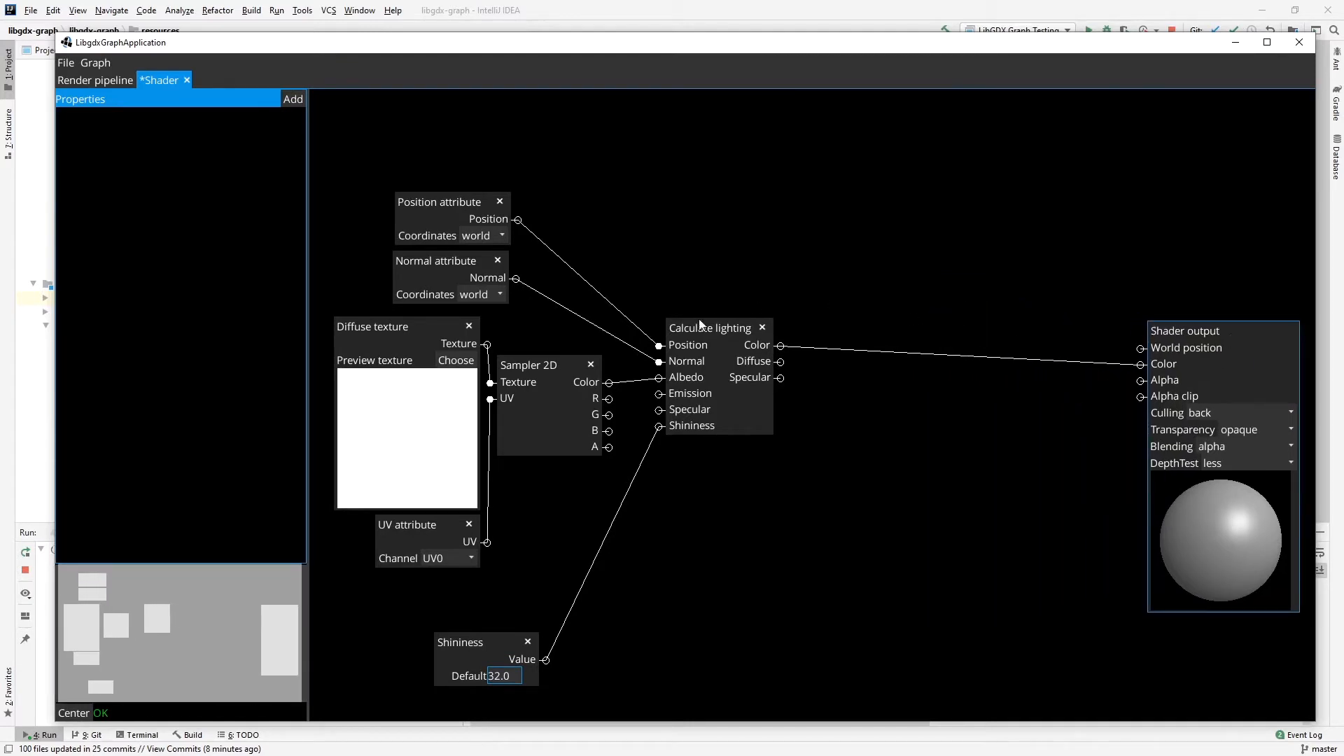
left_click_drag(729, 334, 890, 381)
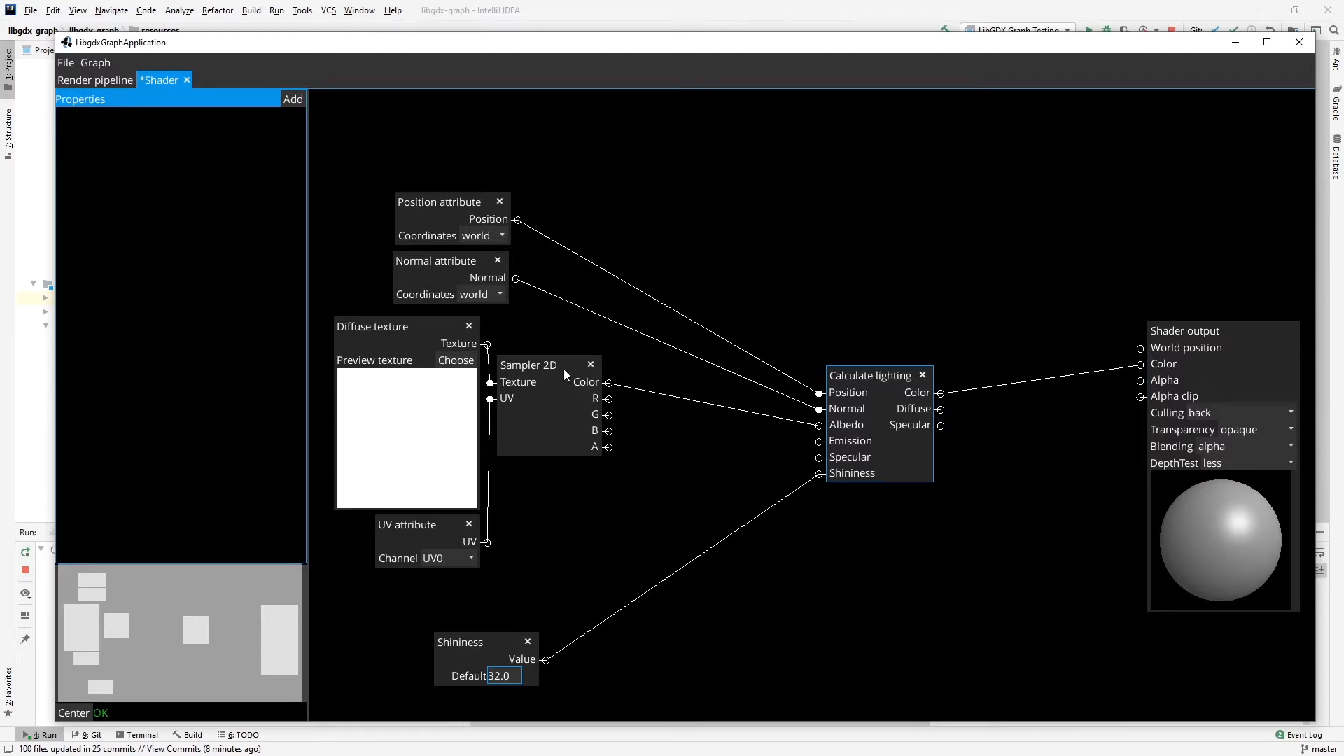
Remove the link from Sampler 2D's Color to Albedo and move Calculate lighting beside the Position and Normal attribute nodes.
left_click(628, 388)
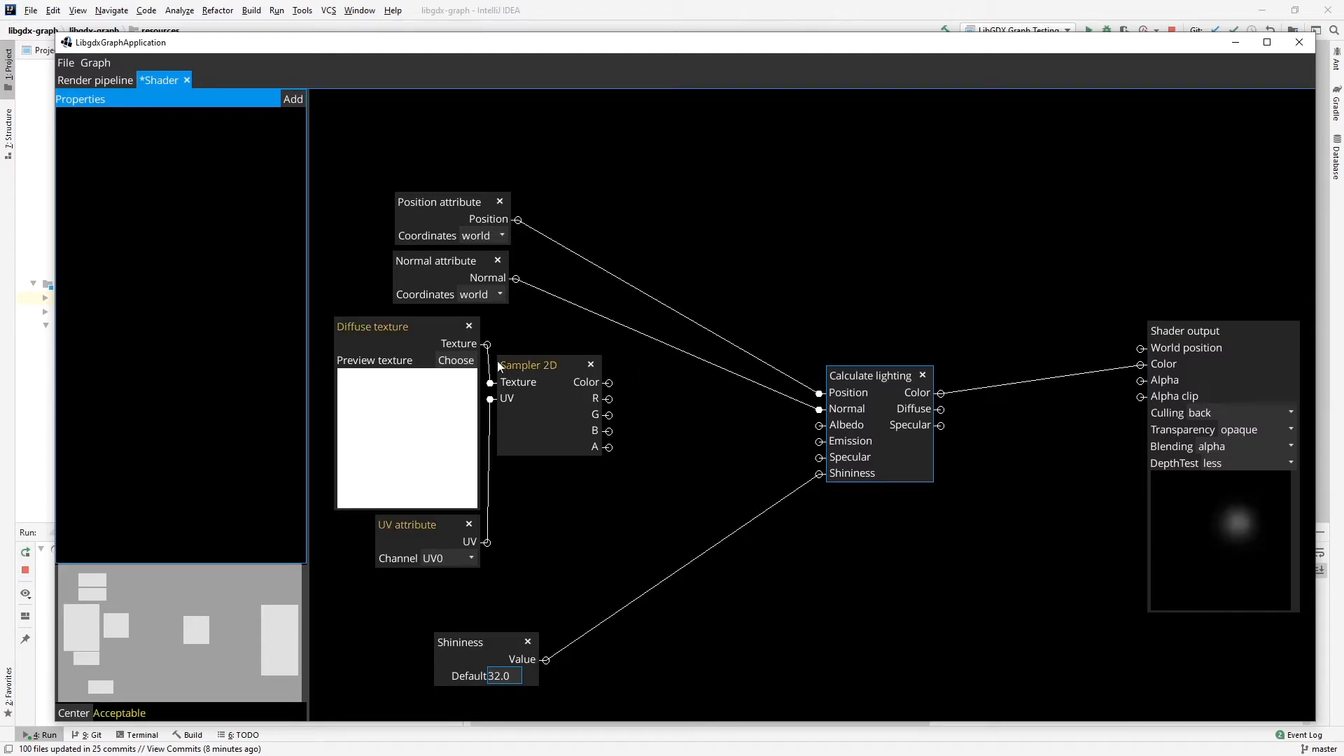
left_click(427, 328)
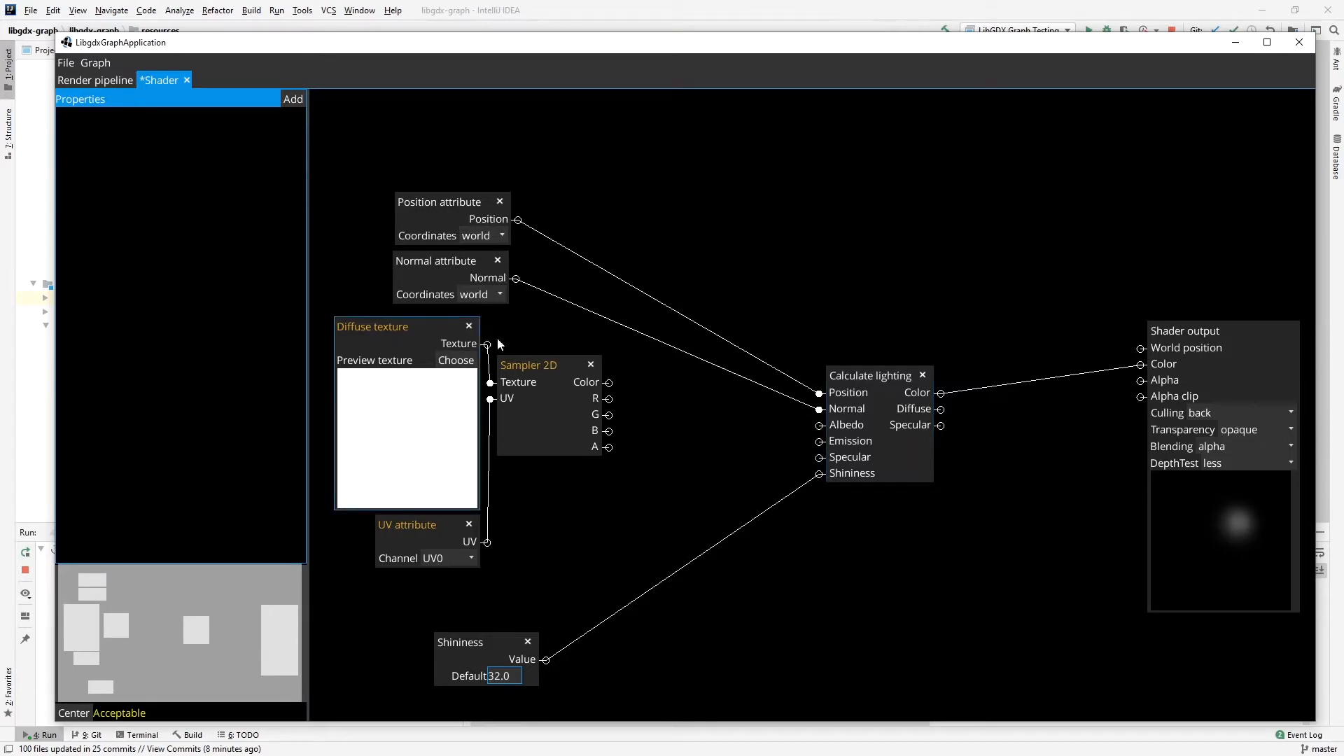
left_click_drag(849, 375, 823, 206)
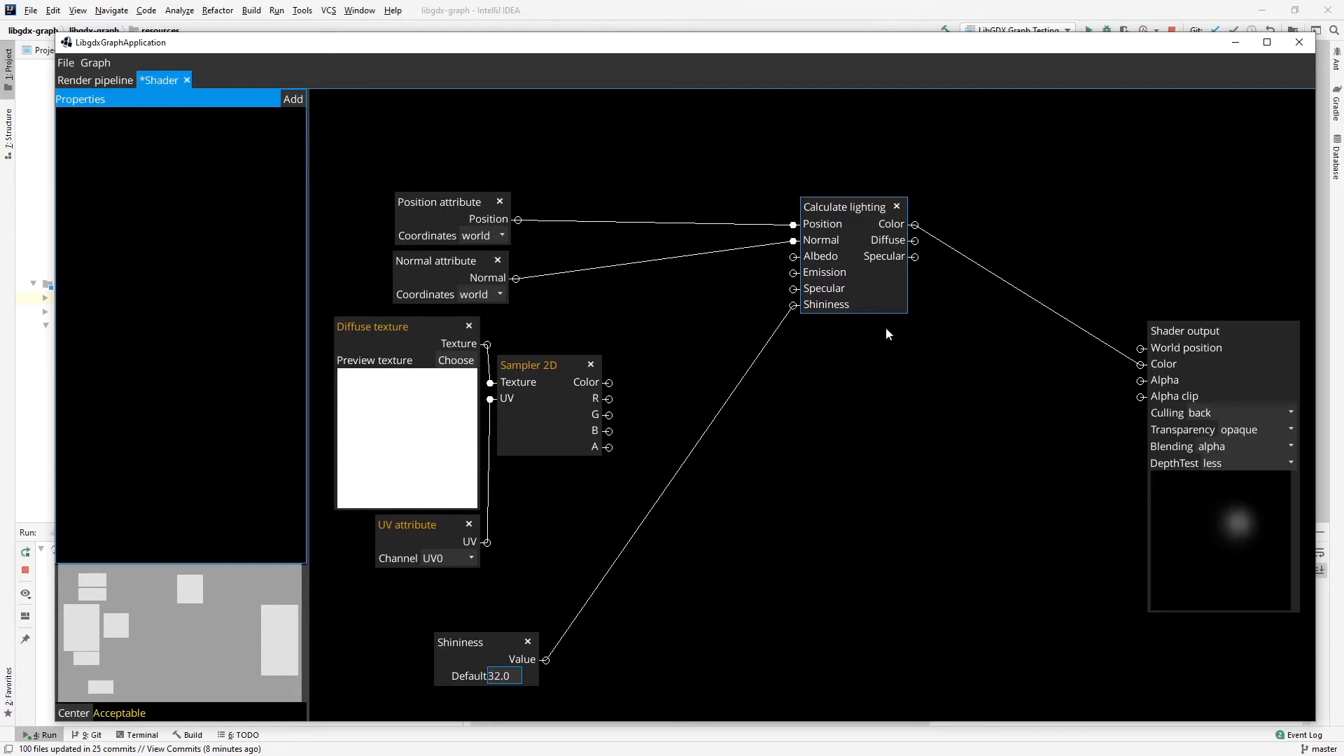
left_click_drag(868, 211, 616, 210)
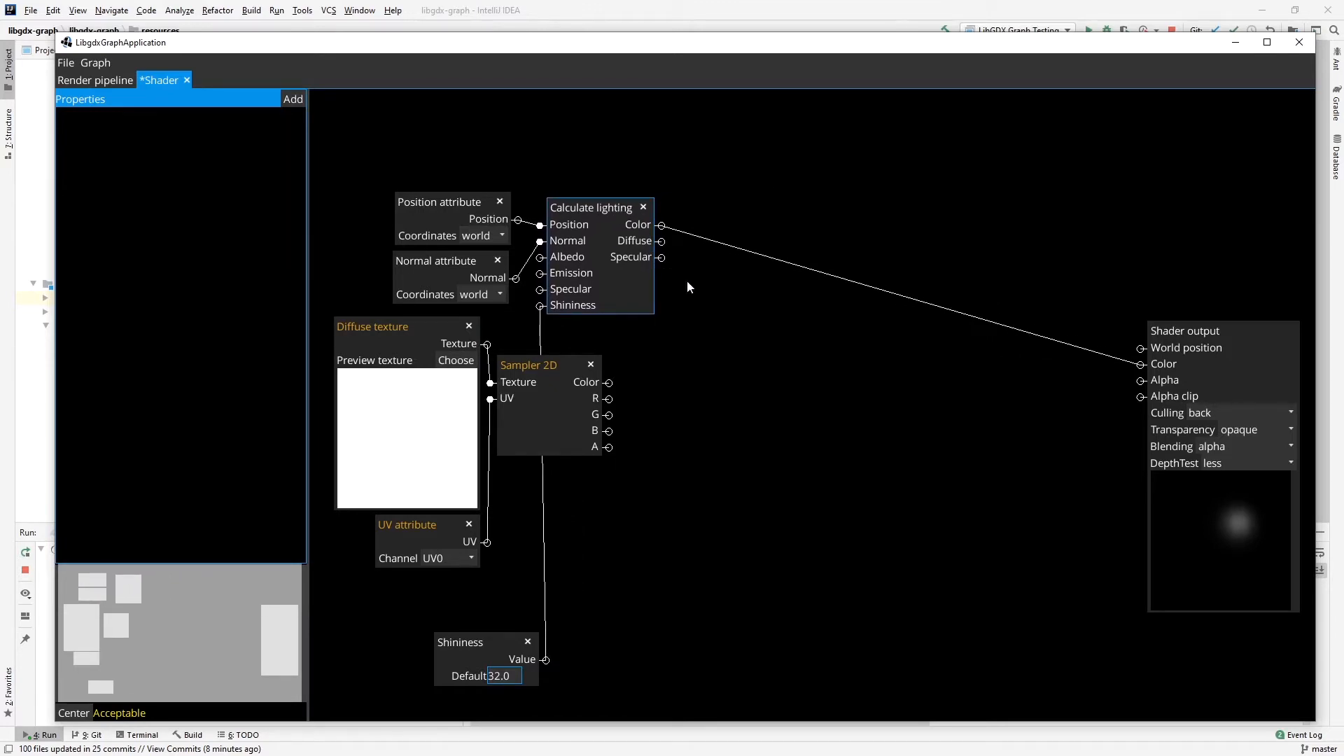
Add an Intensity (Luma) node beside Calculate lighting and connect the lighting's Diffuse output to its Color input.
right_click(699, 314)
mouse_move(742, 360)
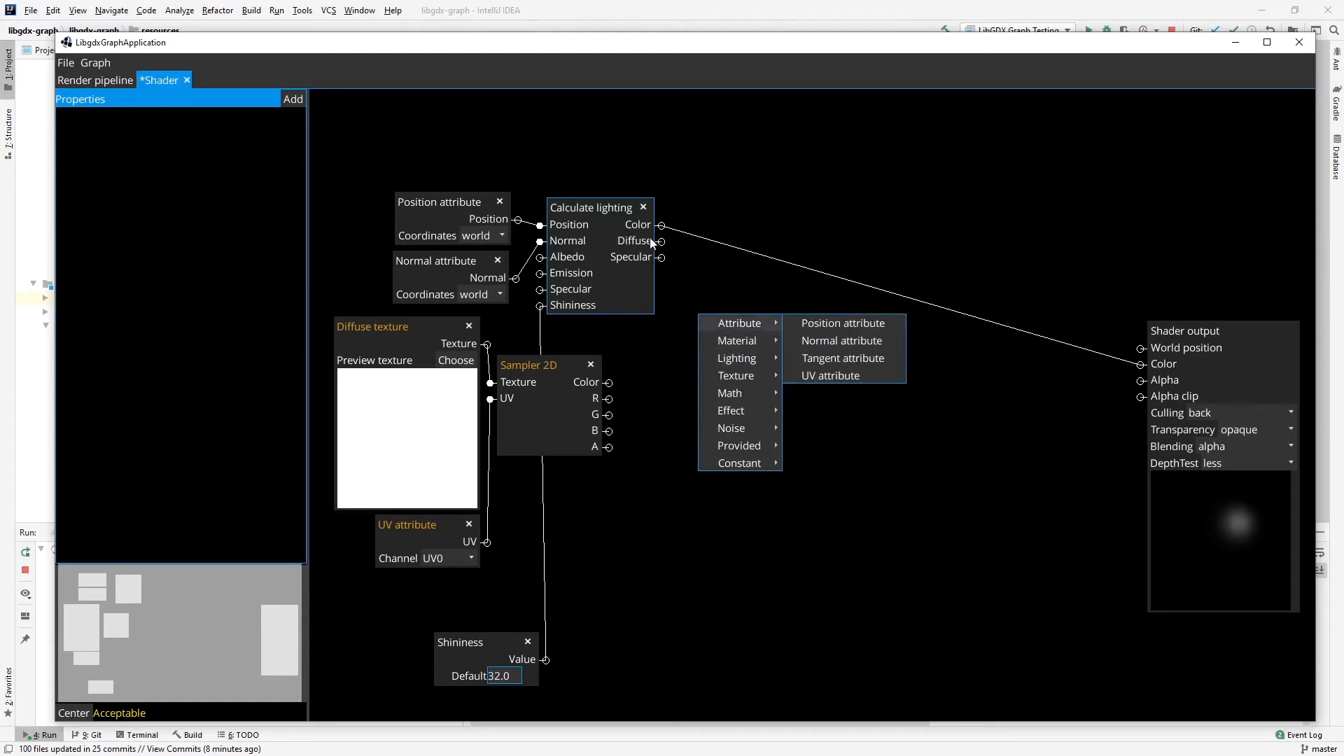
mouse_move(728, 394)
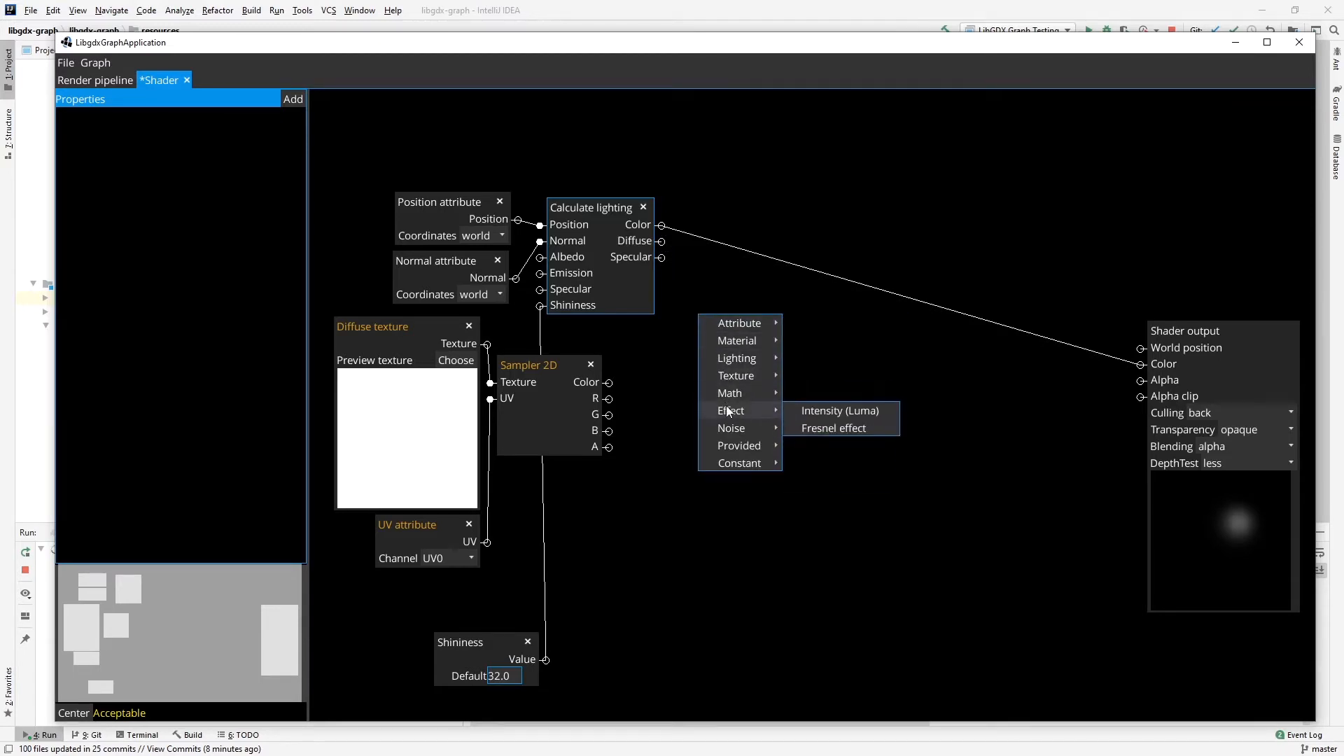
left_click(804, 409)
left_click_drag(741, 283, 787, 271)
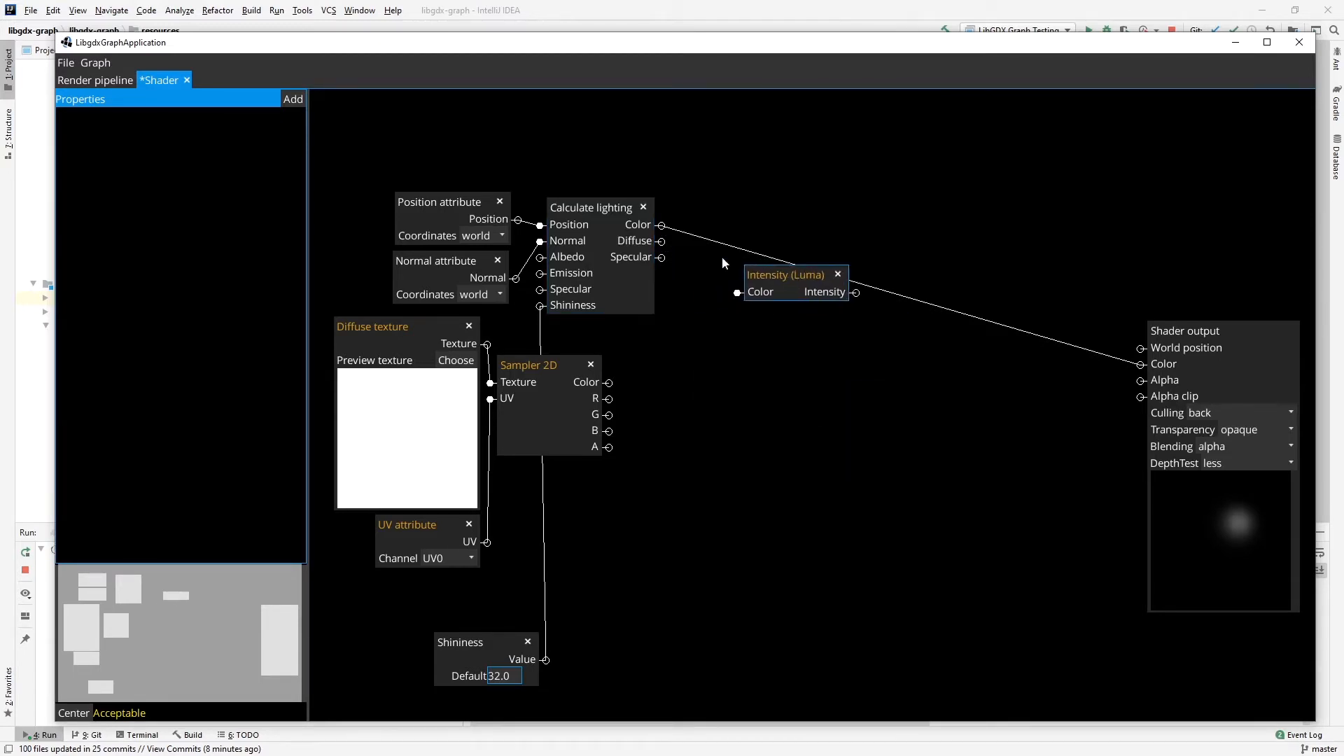
left_click_drag(661, 241, 766, 321)
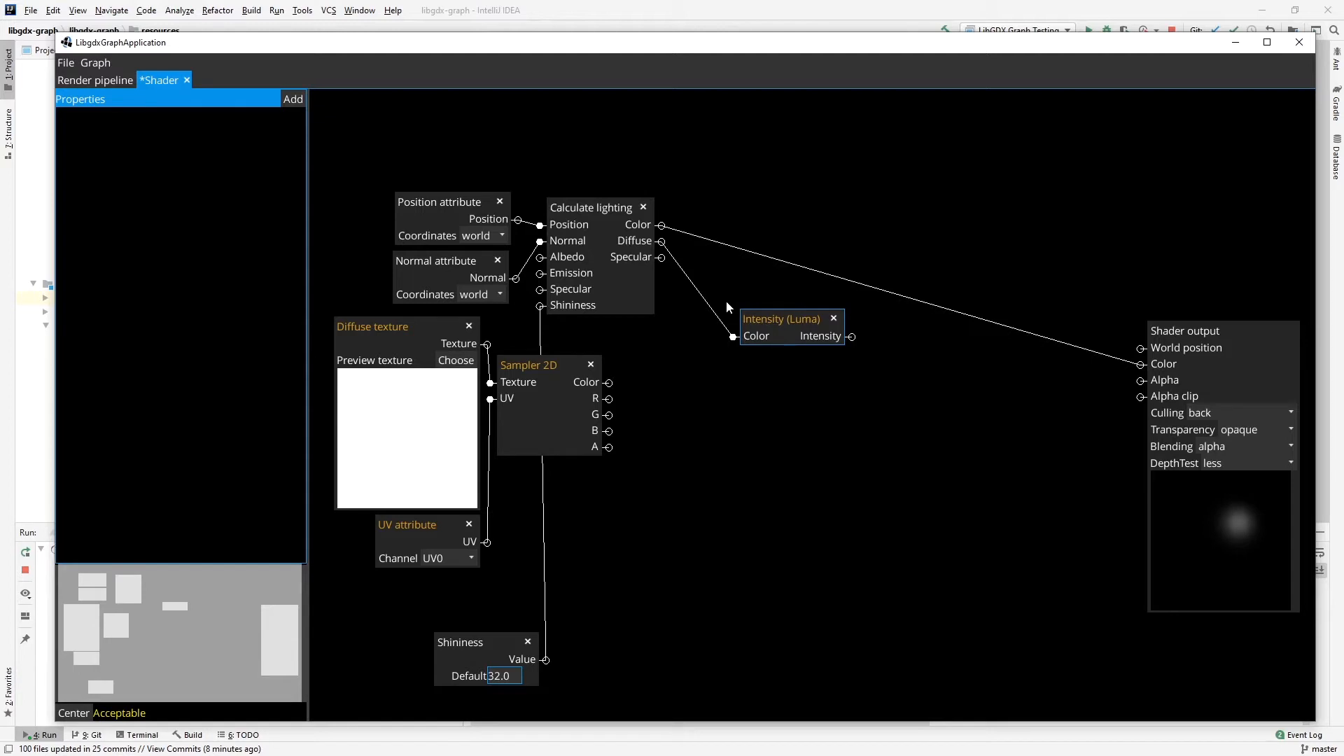
right_click(725, 385)
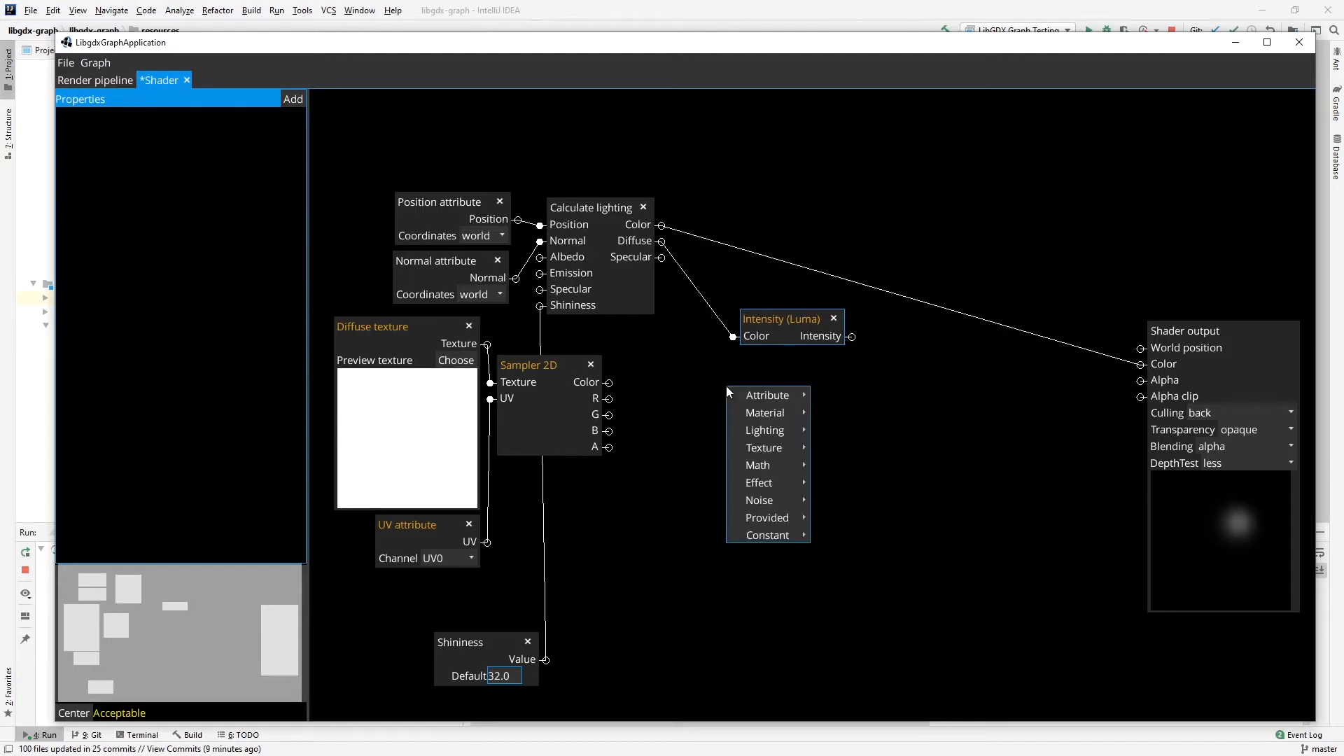
mouse_move(751, 431)
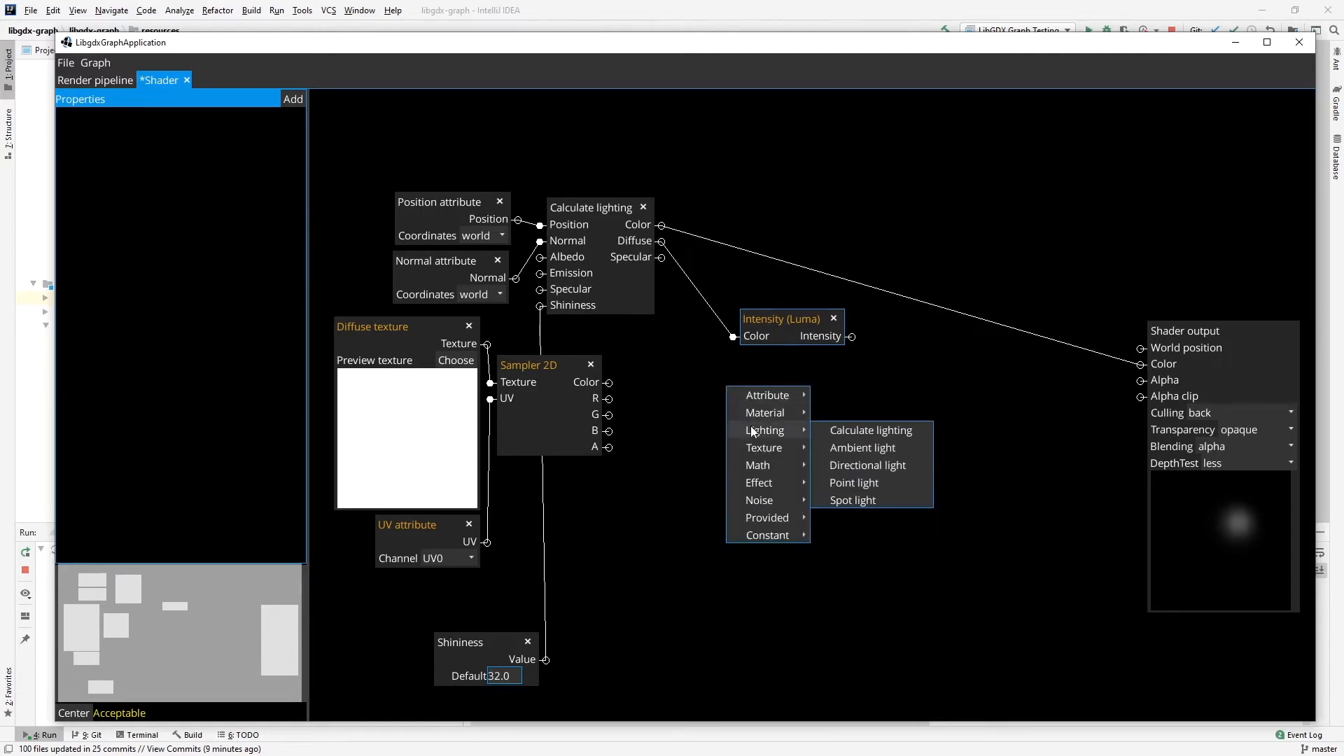
left_click(857, 464)
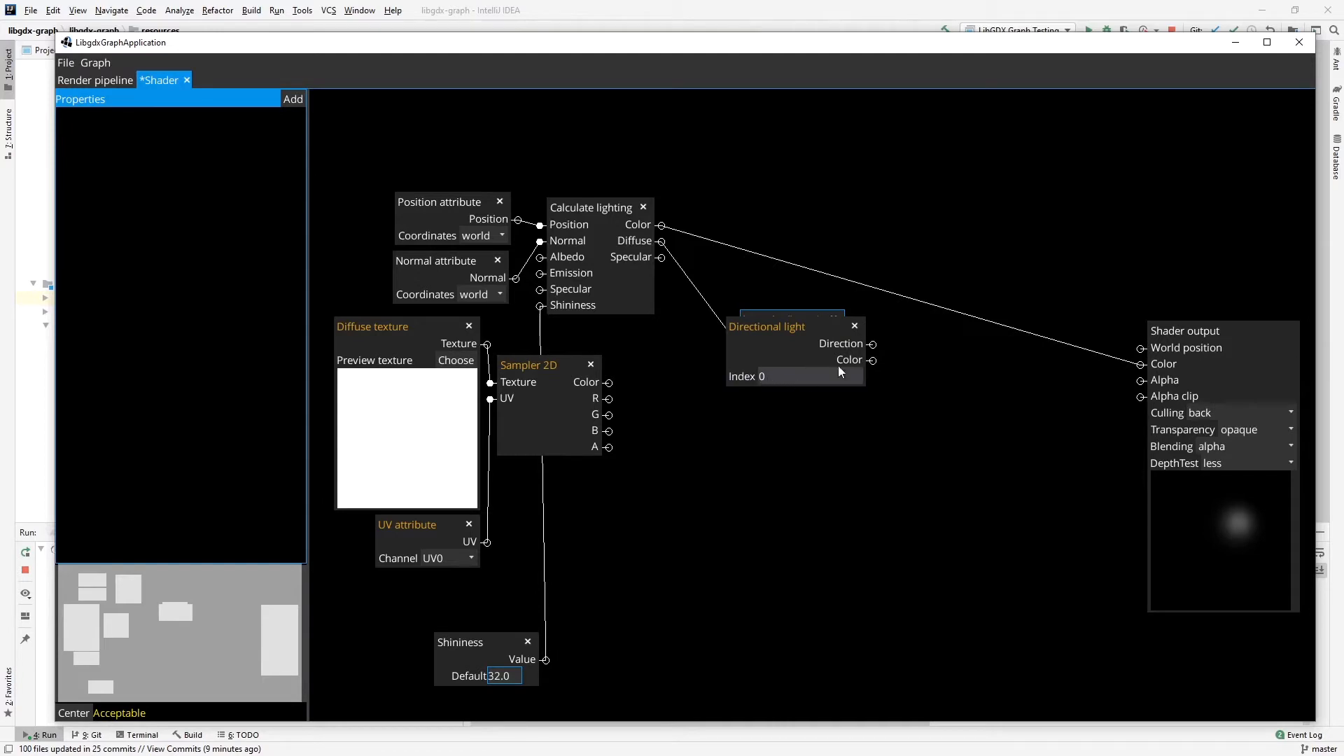
left_click(854, 327)
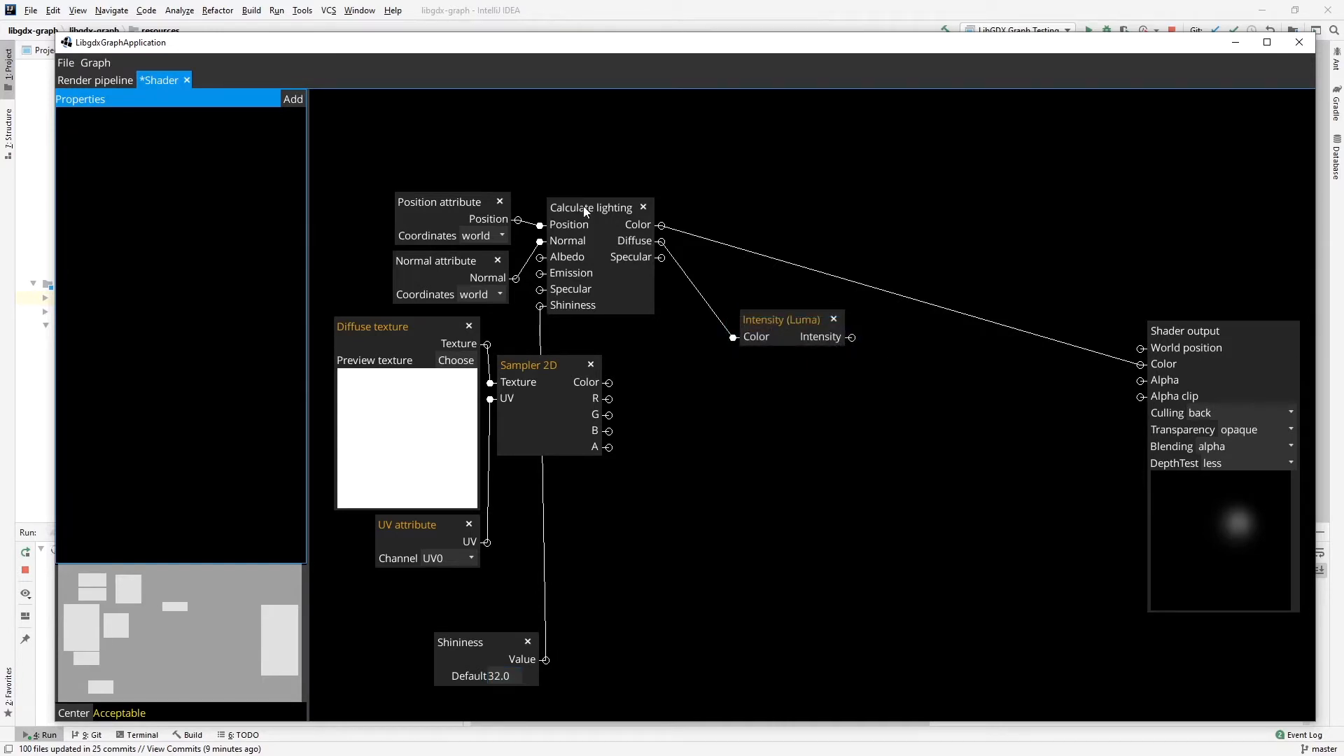
Rearrange the nodes: group Diffuse texture, UV attribute and Sampler 2D below Intensity (Luma), and place Shininess under Normal attribute.
left_click_drag(583, 208, 606, 209)
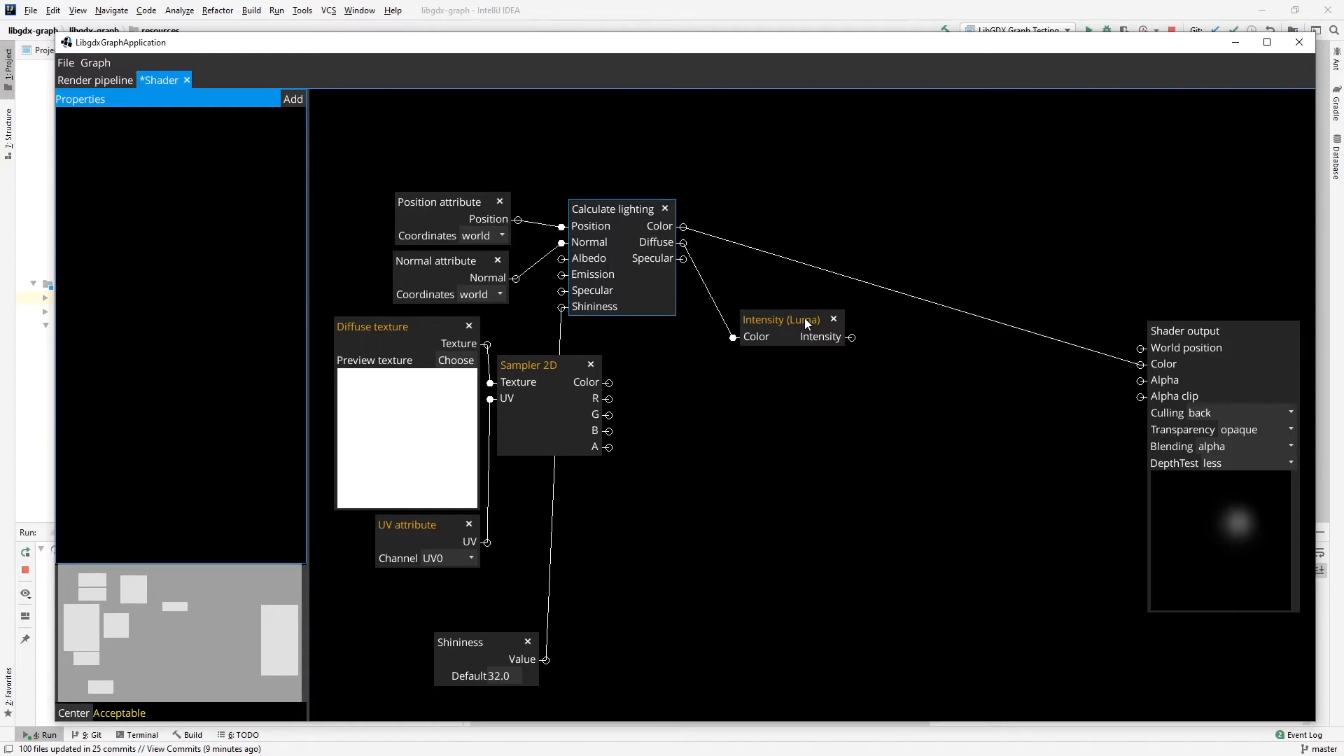
left_click_drag(804, 317, 776, 346)
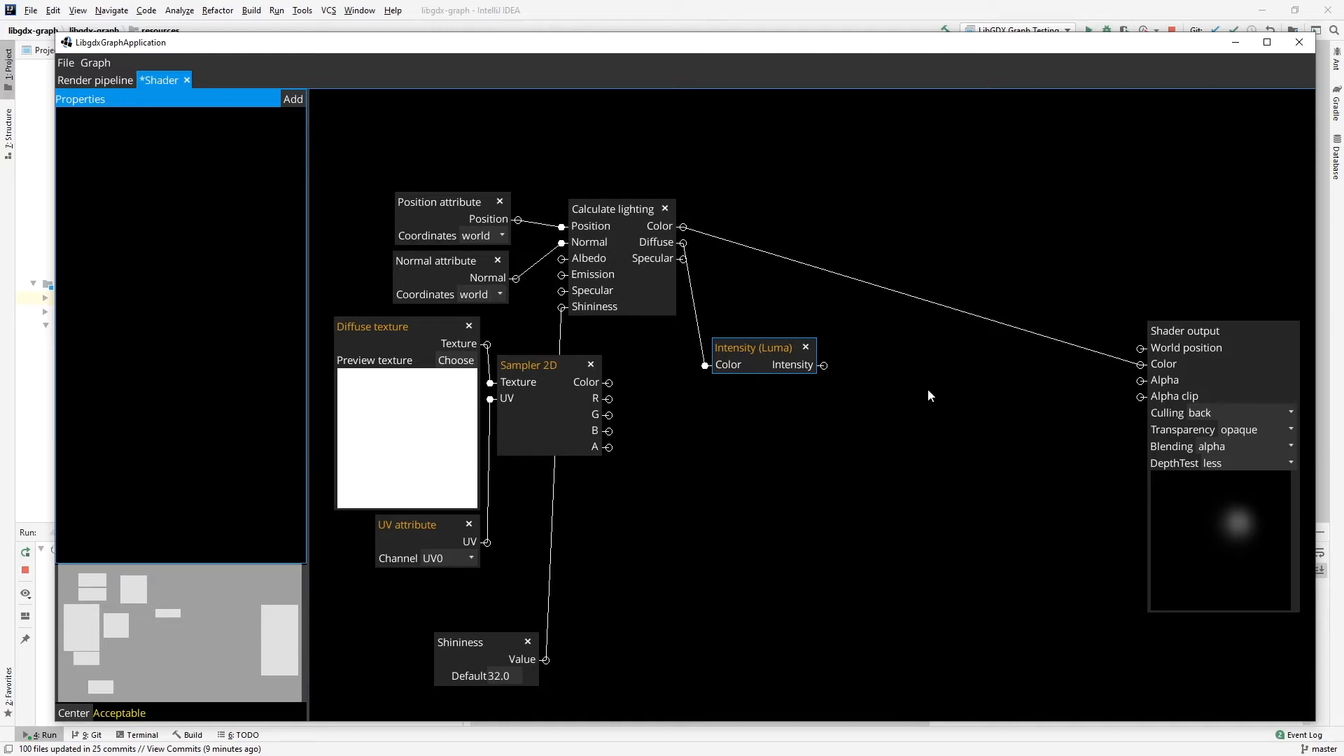
left_click_drag(530, 359, 725, 461)
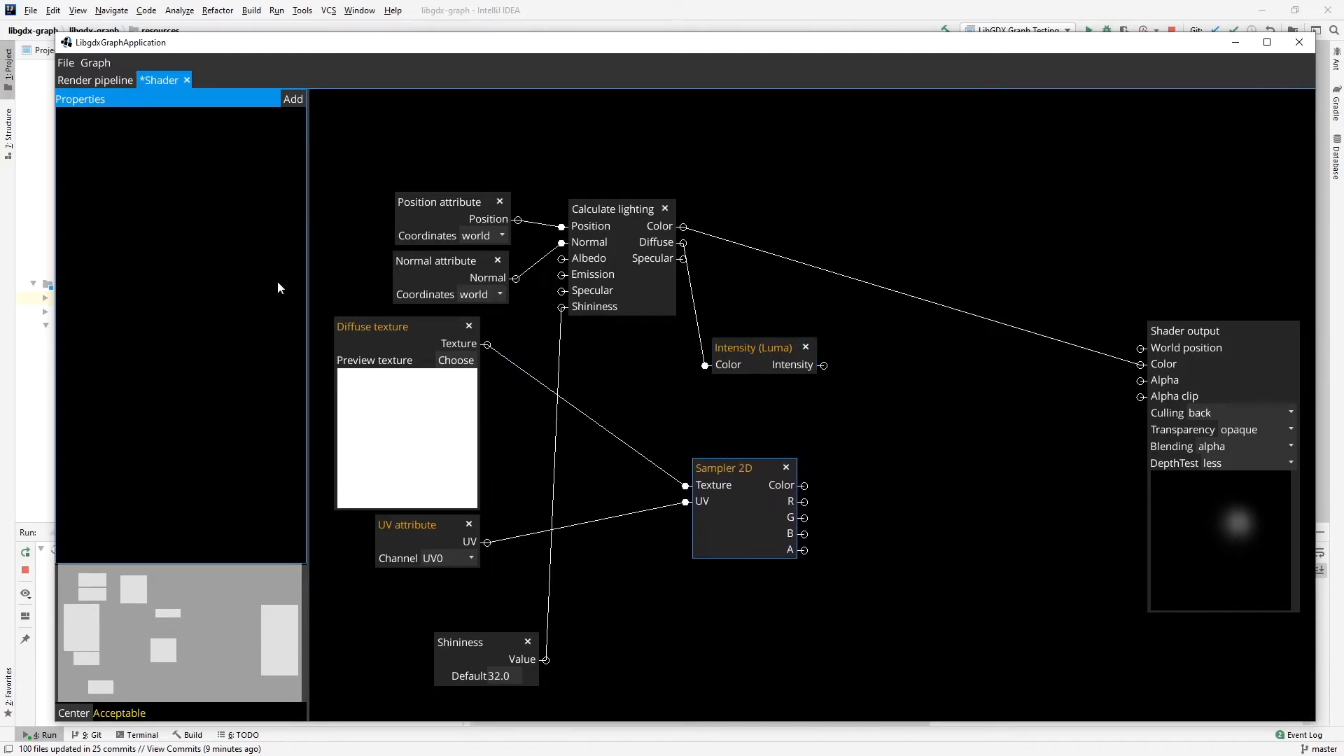
left_click_drag(387, 344, 568, 478)
left_click_drag(457, 538, 633, 670)
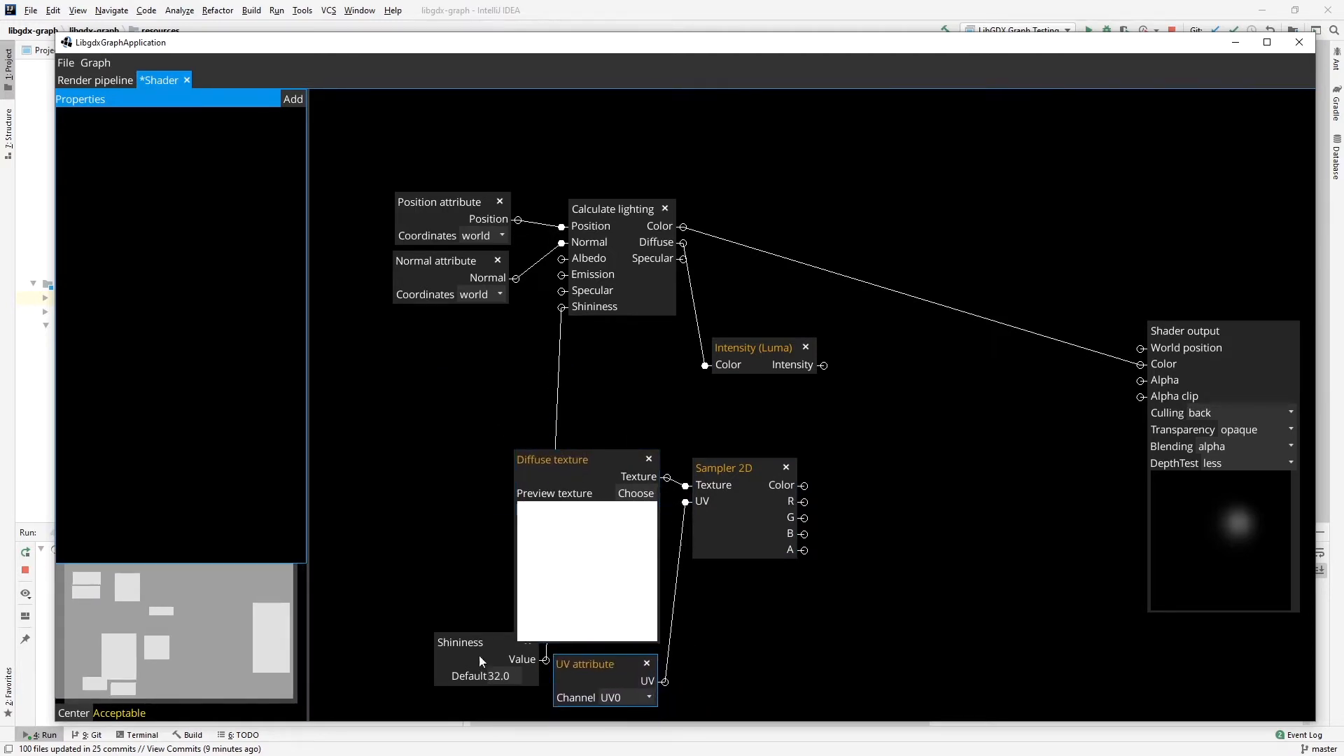
left_click_drag(479, 656, 486, 494)
left_click_drag(459, 399, 427, 324)
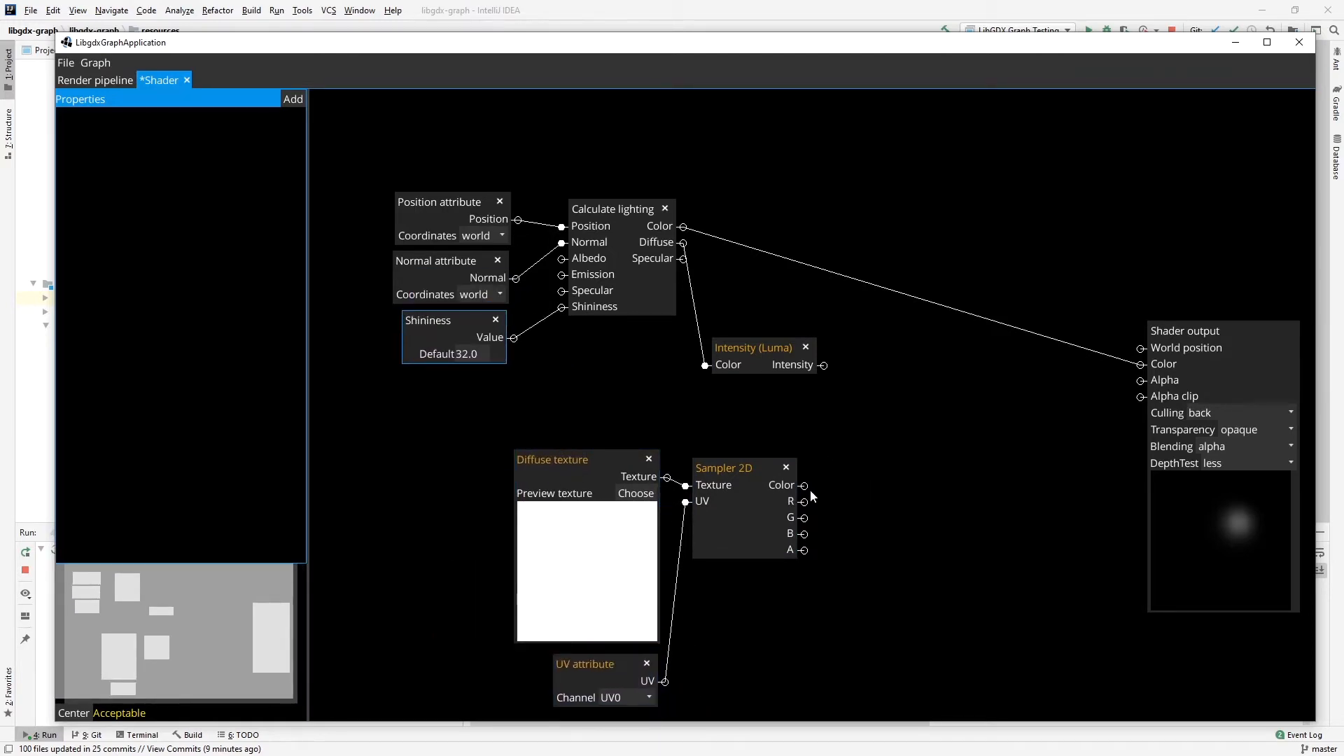
Add a Multiply node with Intensity into A and Sampler 2D's Color into B, and connect its Result to Shader output's Color.
right_click(895, 426)
mouse_move(928, 504)
mouse_move(1024, 507)
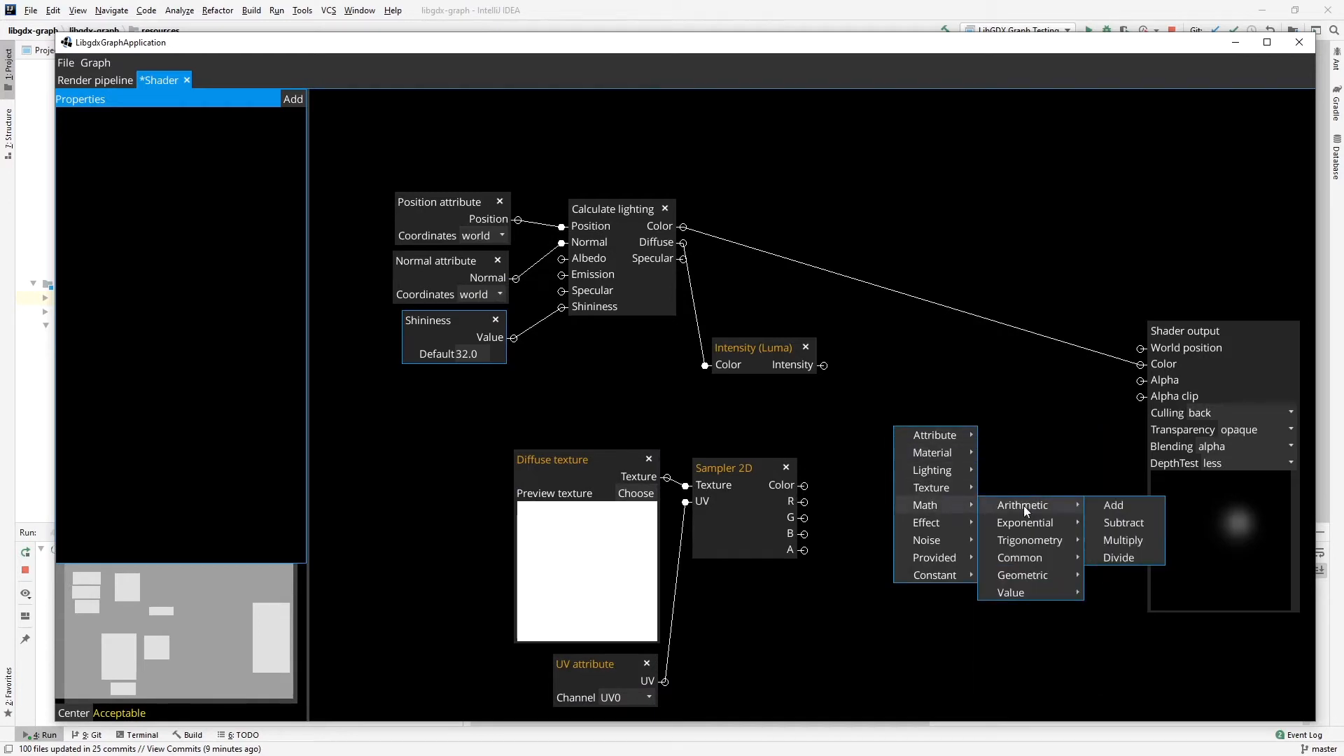
left_click(1123, 540)
left_click_drag(824, 366, 886, 401)
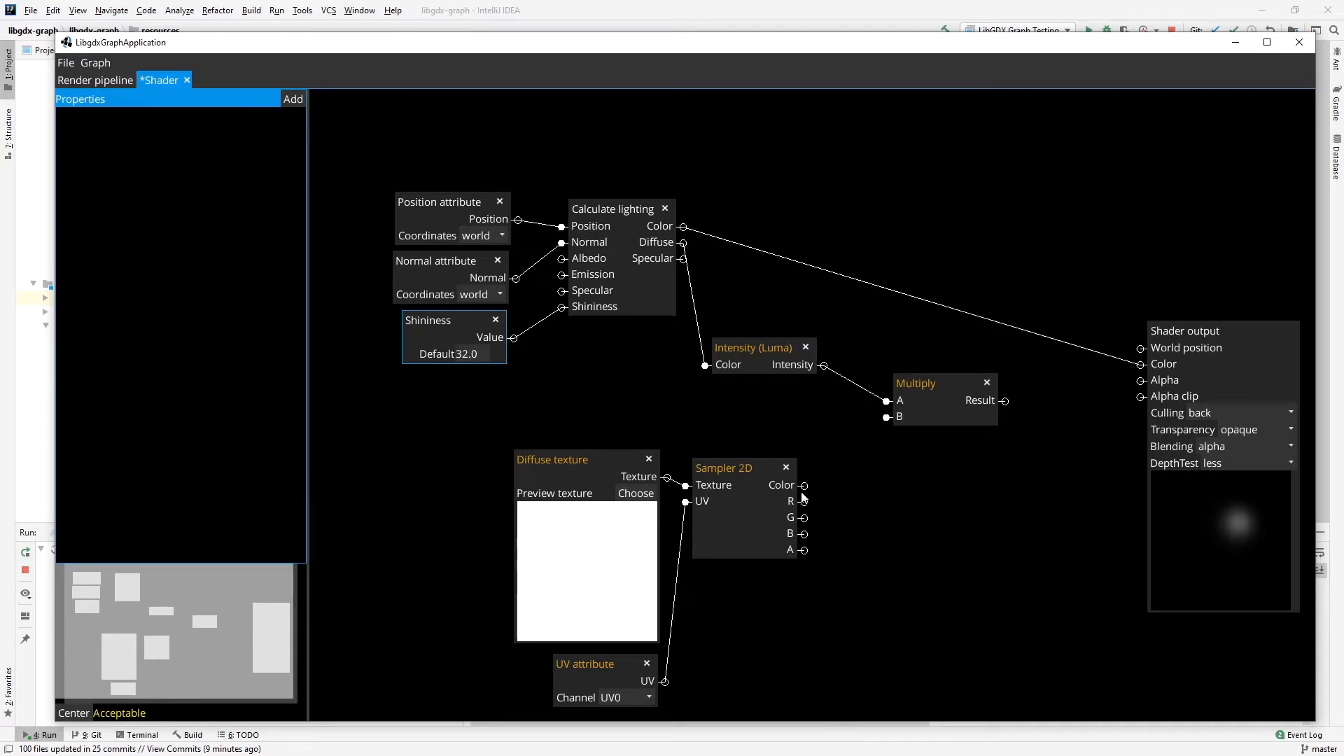
left_click_drag(804, 485, 886, 418)
left_click_drag(1006, 401, 1141, 364)
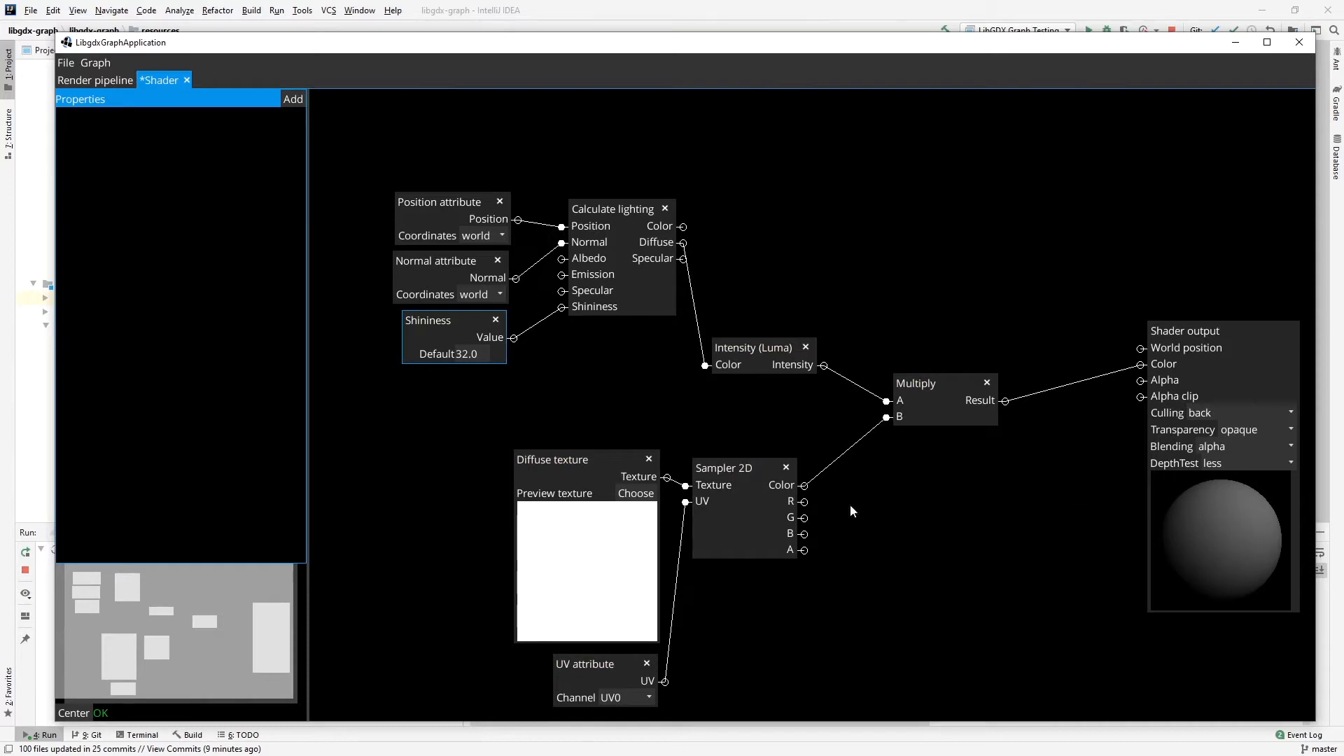
Align Sampler 2D with Diffuse texture, and place Multiply directly beside Intensity (Luma) so their connection runs straight.
left_click_drag(733, 468, 733, 460)
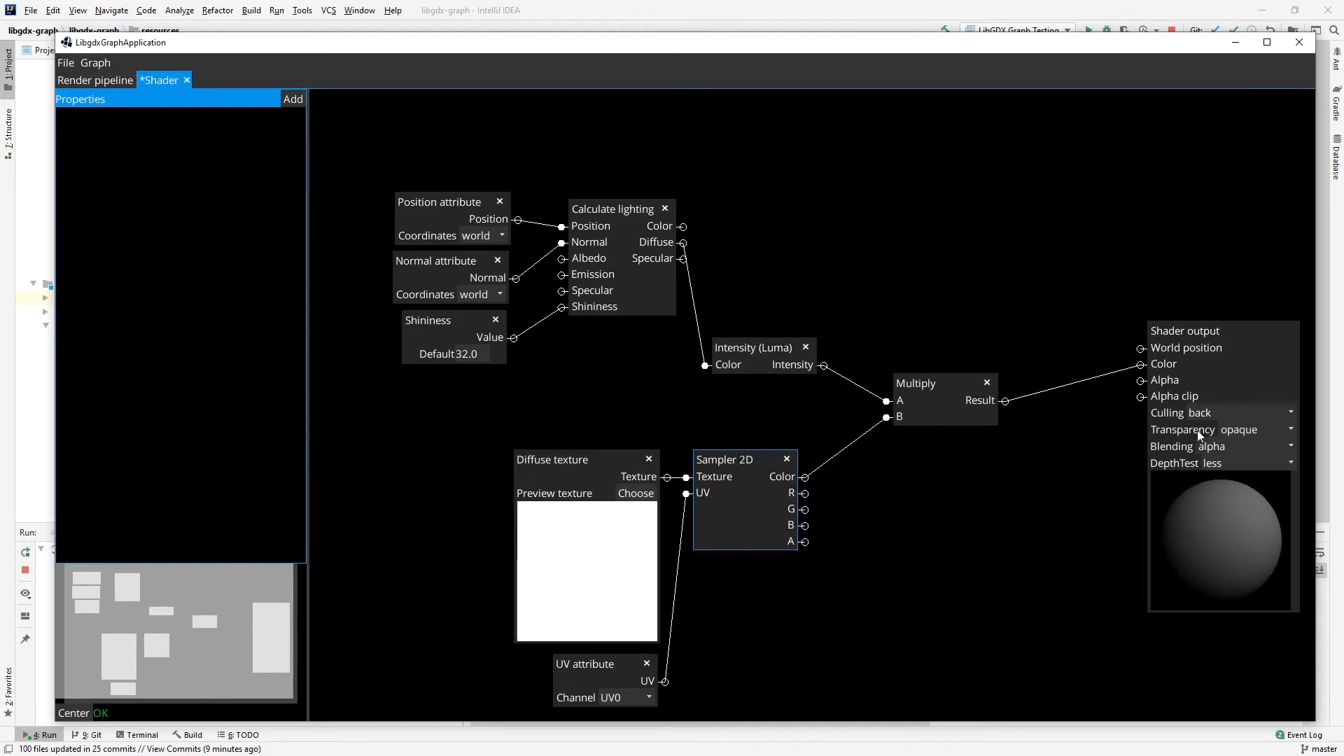
left_click_drag(978, 397, 934, 359)
left_click_drag(773, 346, 758, 331)
left_click_drag(876, 341, 860, 326)
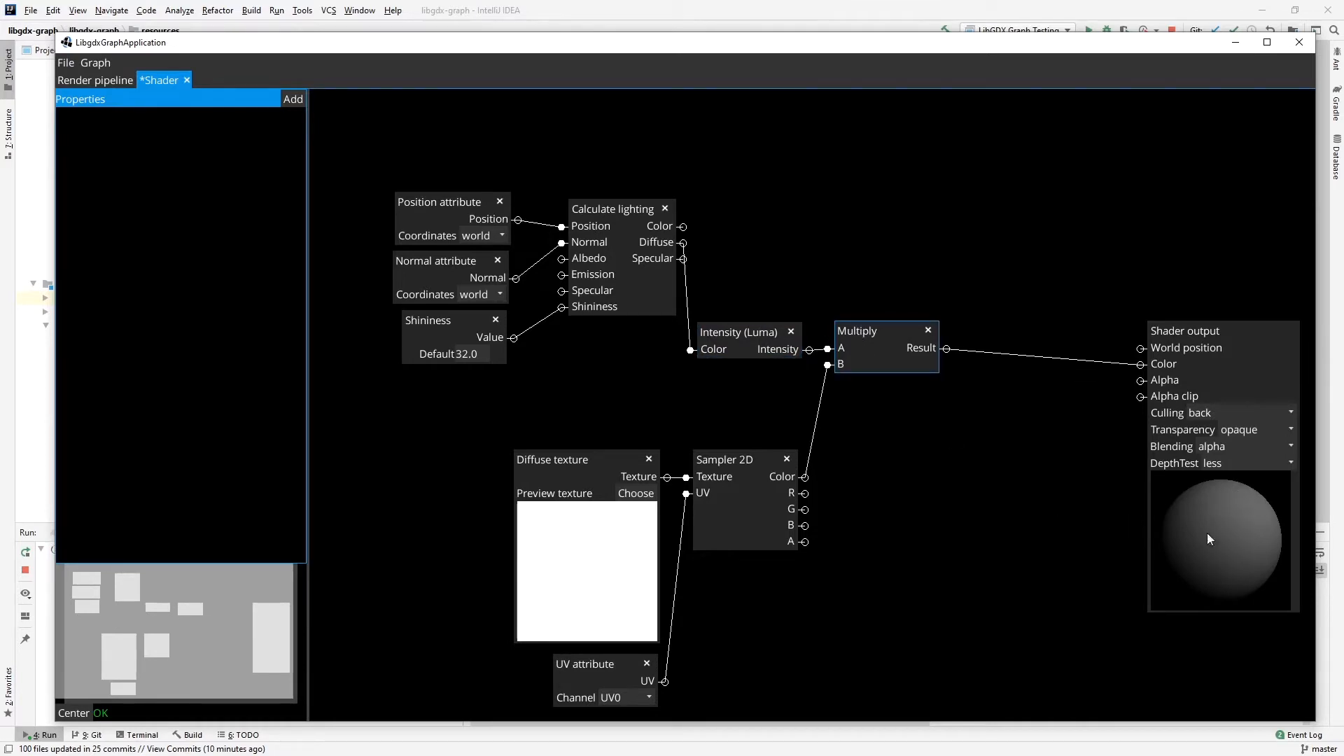
Add a Smoothstep node from the common math functions and place it below Multiply.
right_click(930, 467)
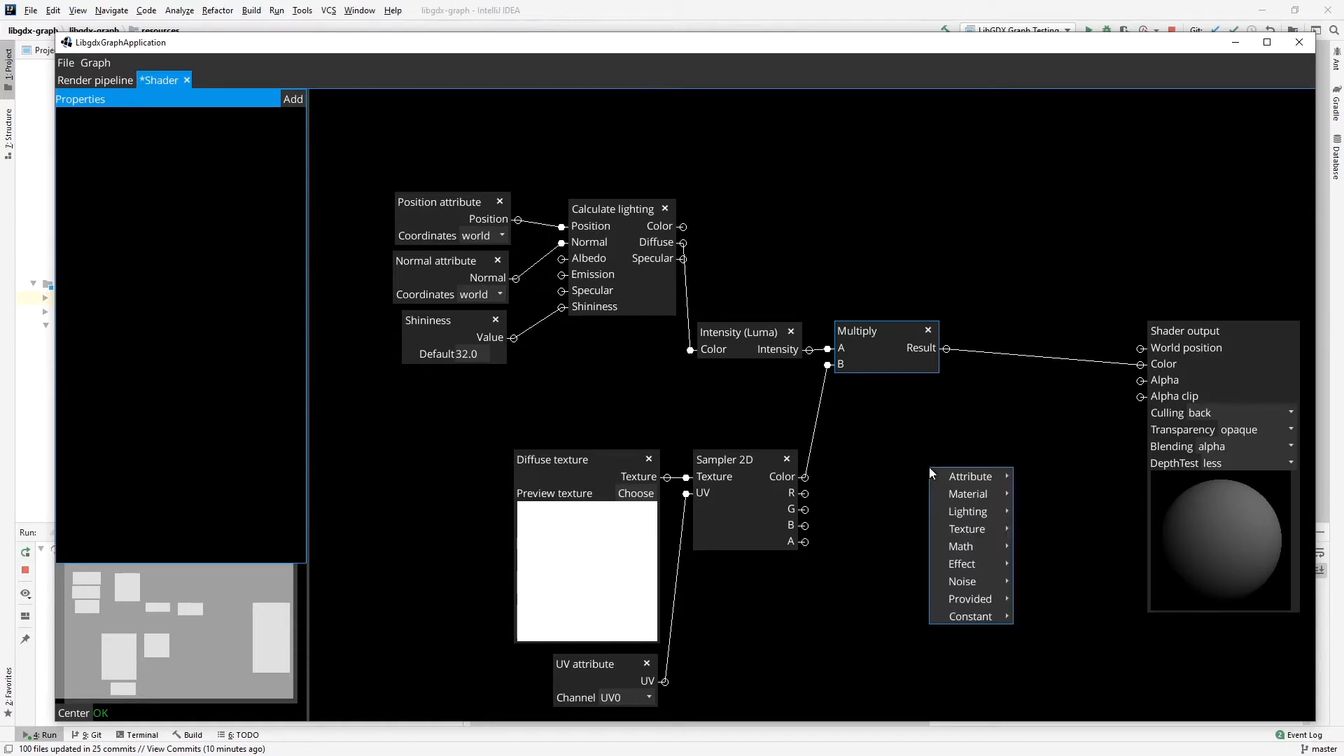
mouse_move(962, 520)
mouse_move(968, 545)
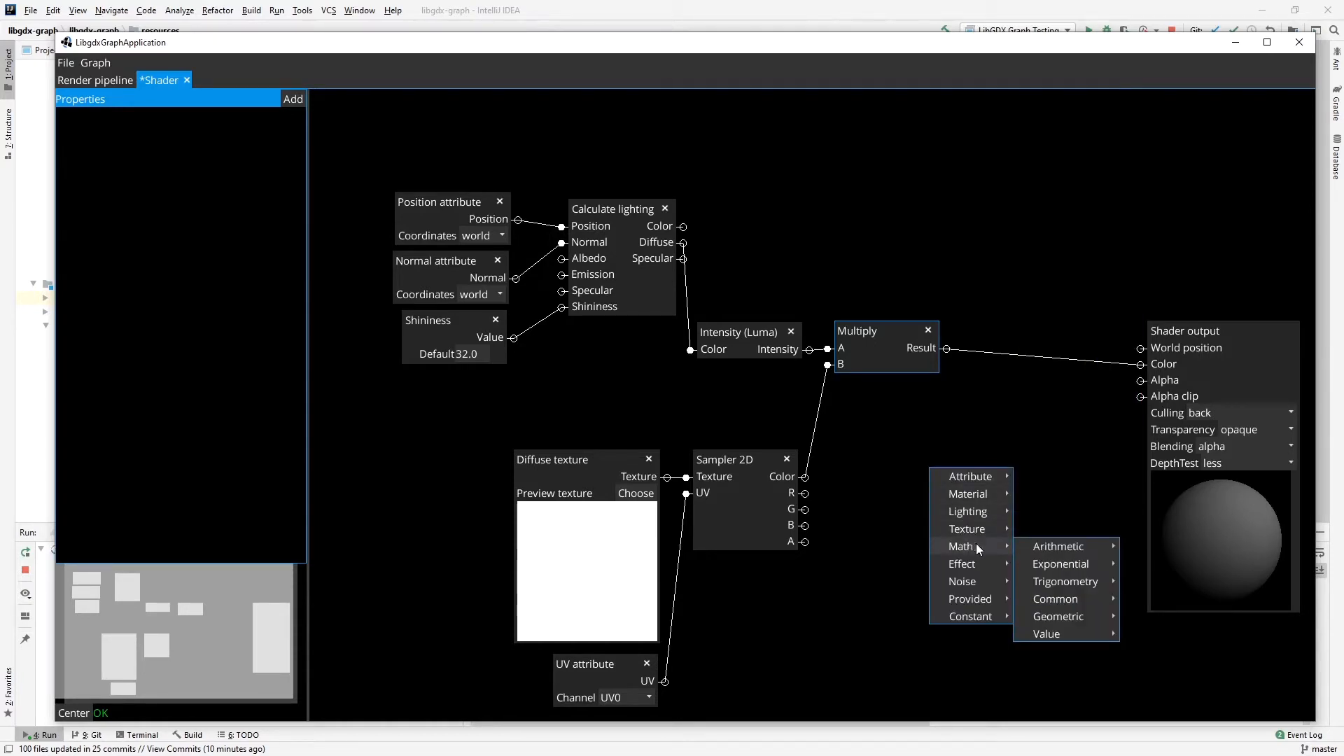
mouse_move(1069, 599)
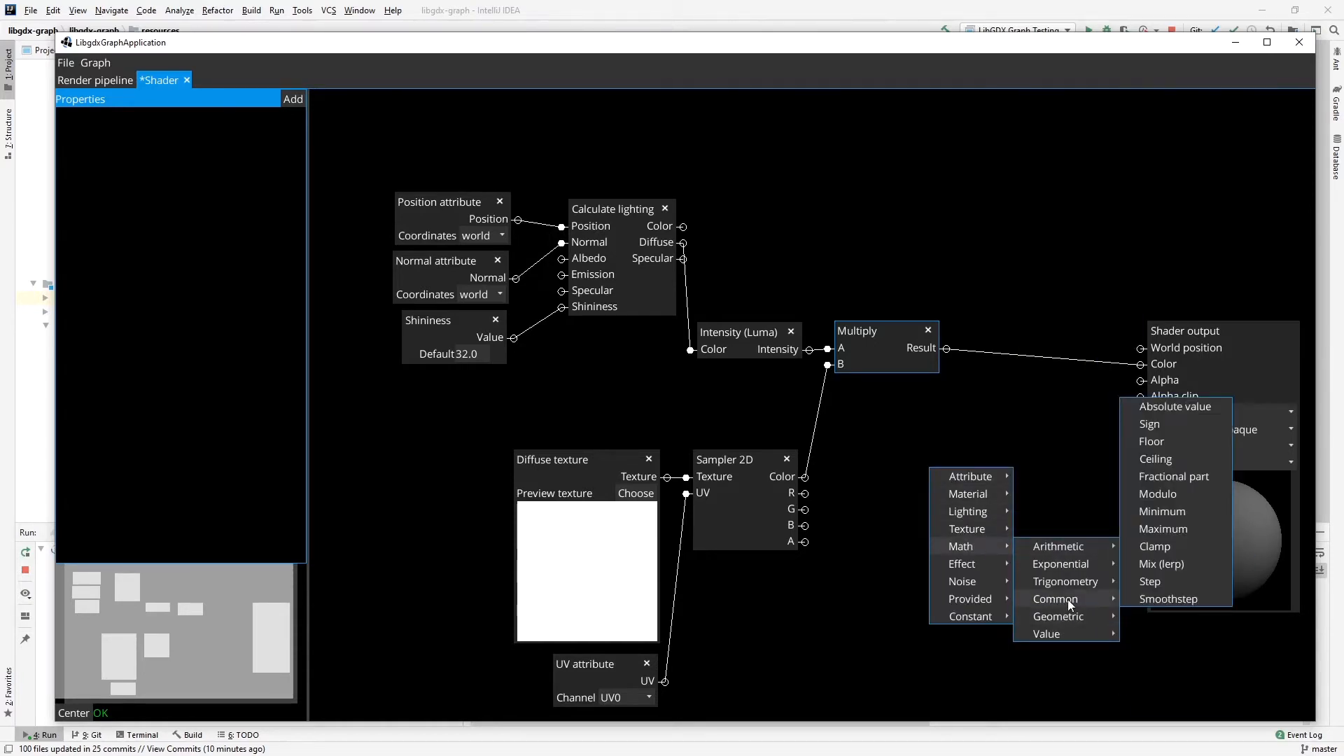
left_click(1162, 598)
left_click_drag(972, 410, 919, 455)
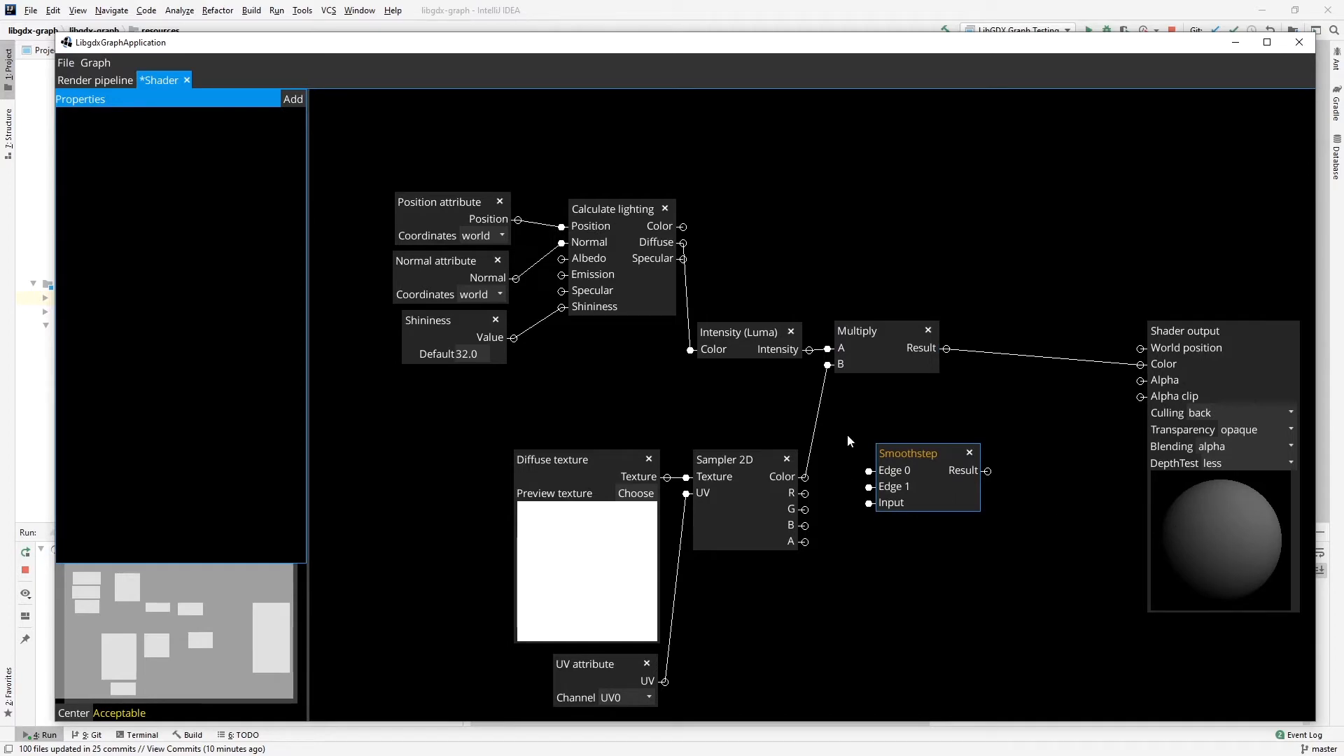
Move Multiply toward Shader output, place Smoothstep above Intensity (Luma)'s output, and connect Intensity to Smoothstep's Input.
left_click_drag(892, 341, 1035, 357)
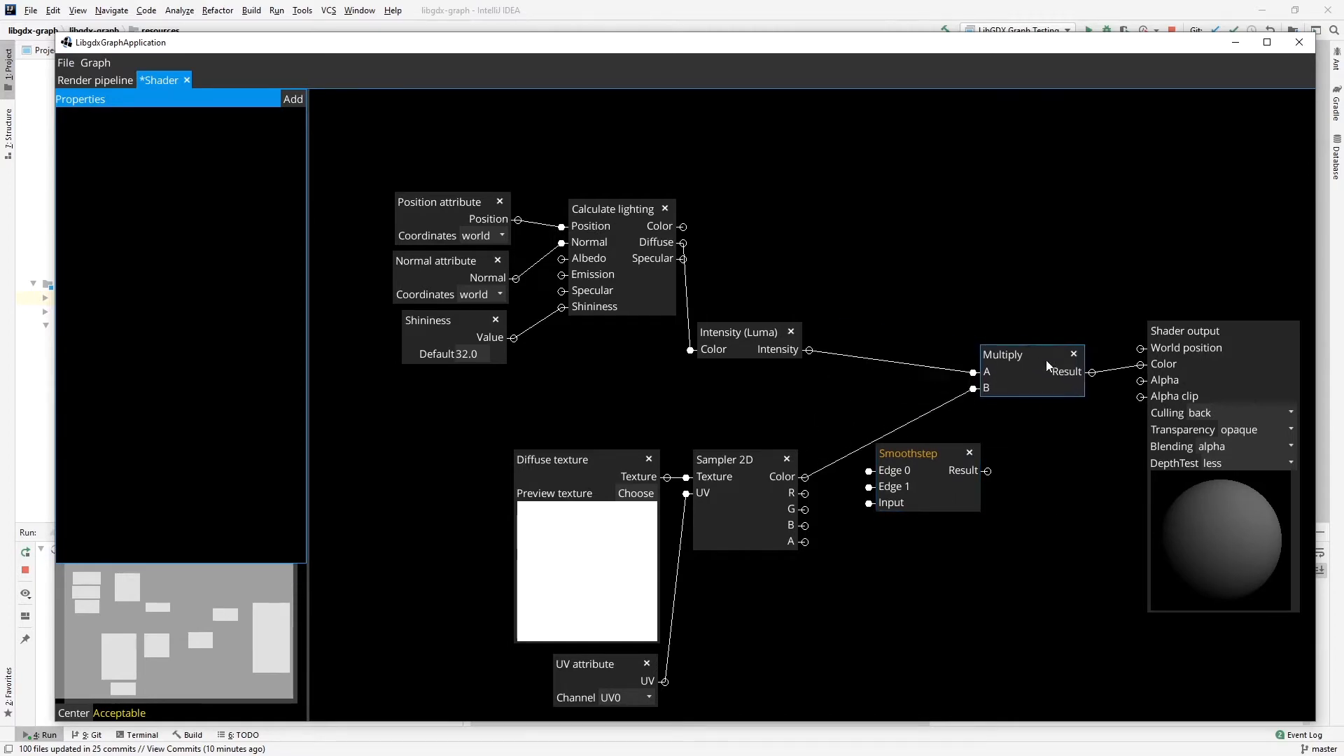
left_click_drag(930, 453, 901, 278)
left_click_drag(809, 350, 854, 313)
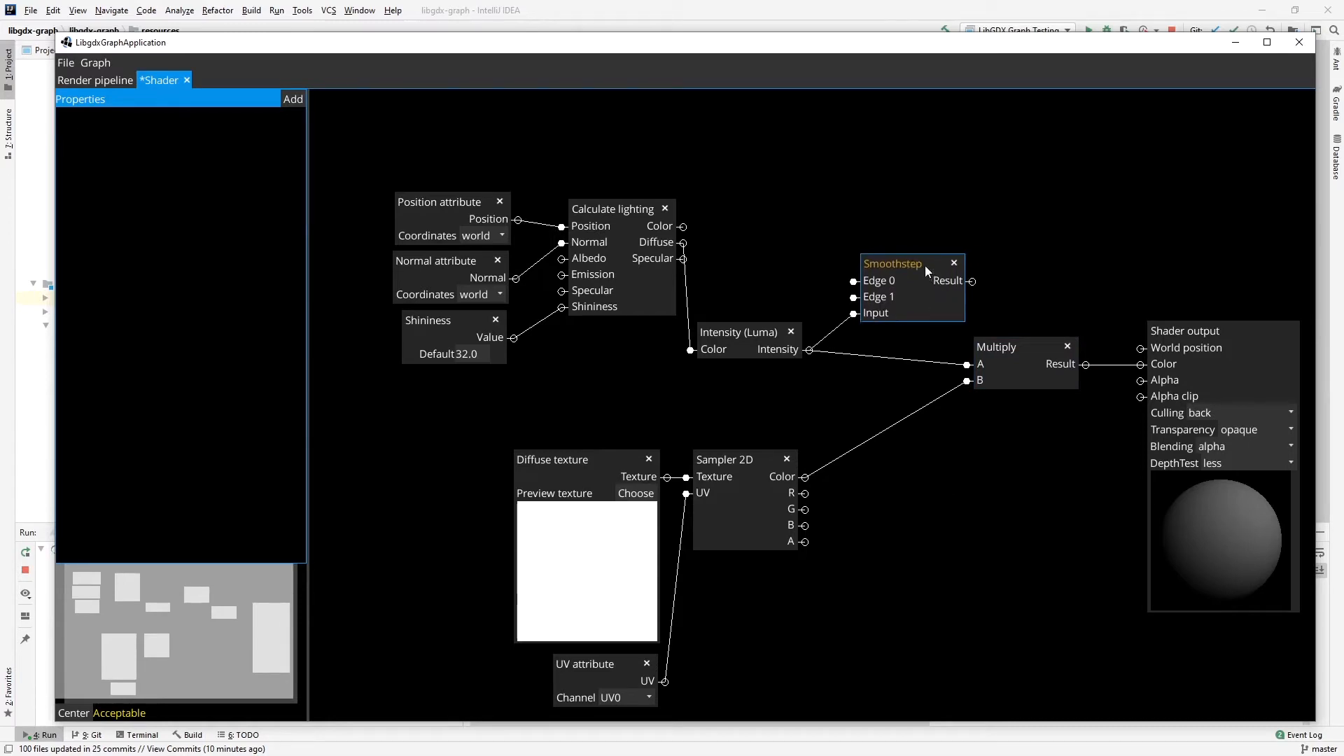
left_click_drag(926, 266, 917, 270)
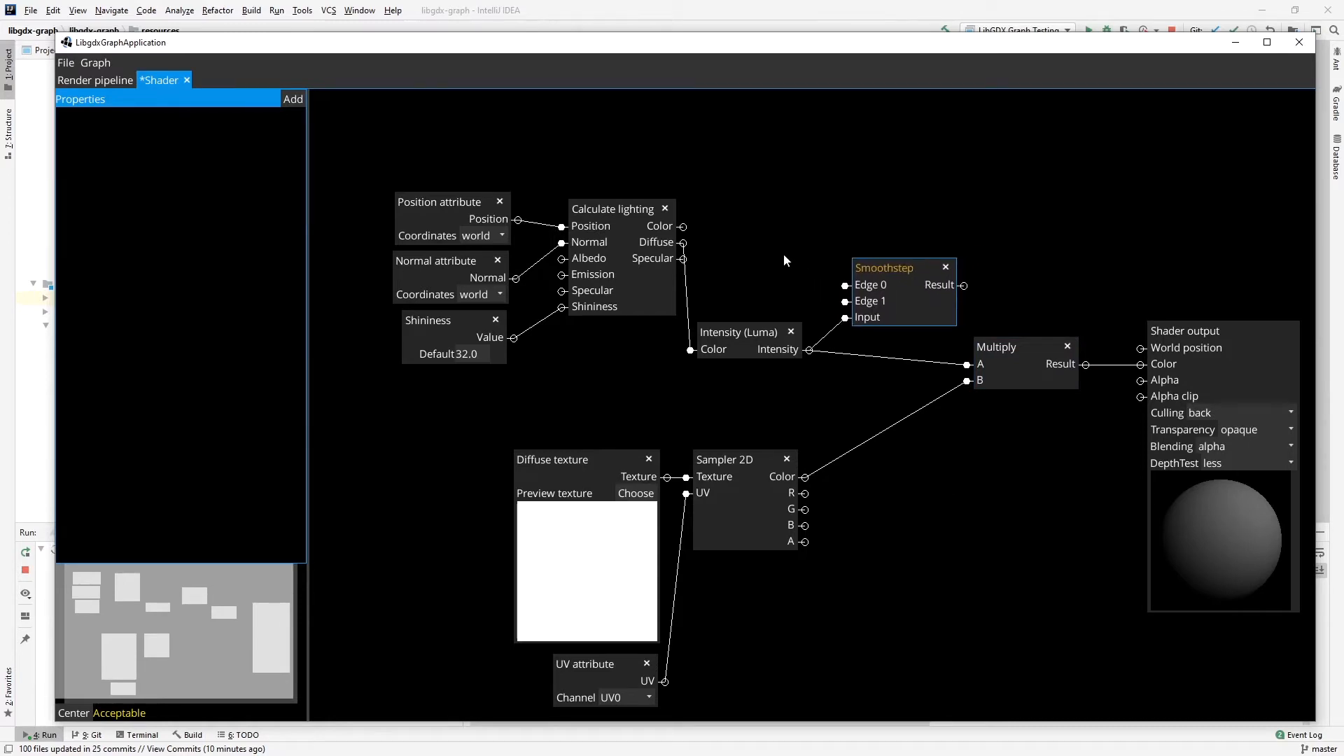
Add two constant Float nodes and stack them above Intensity (Luma), ahead of Smoothstep.
right_click(770, 212)
mouse_move(805, 358)
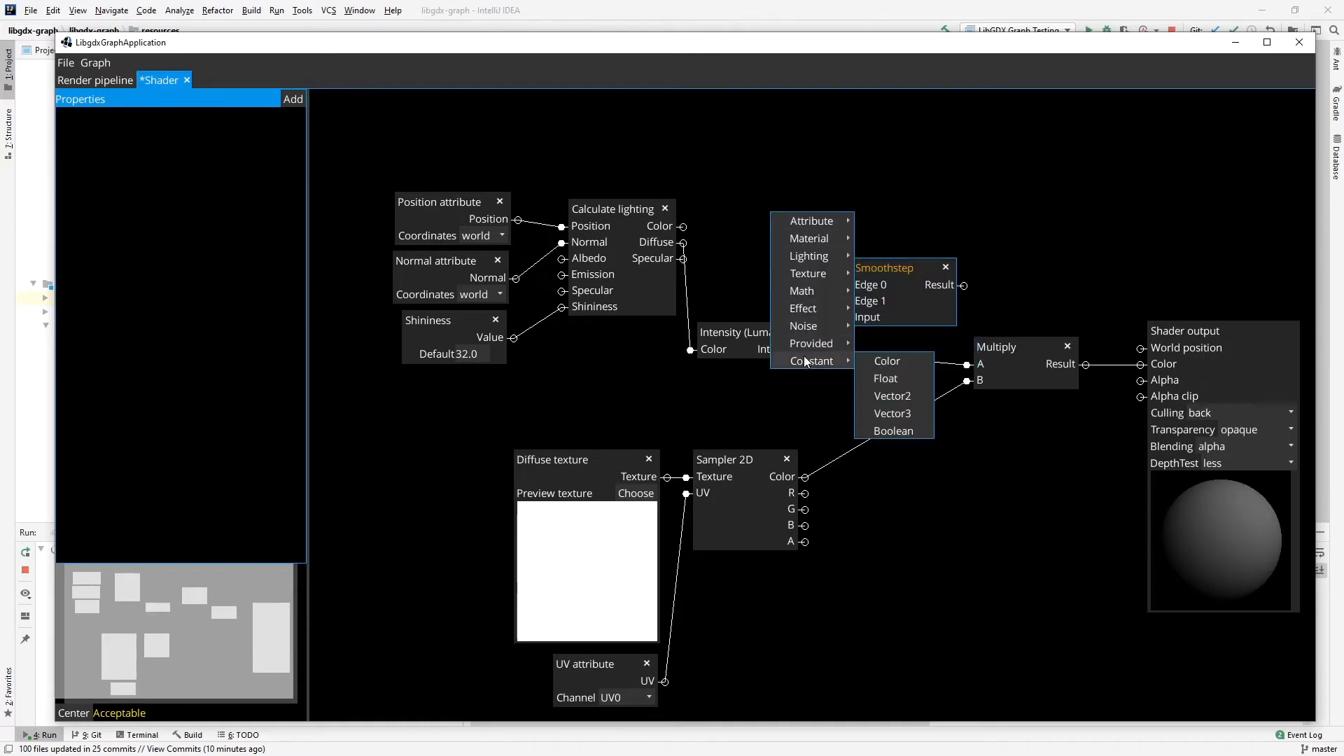
left_click(911, 378)
left_click_drag(801, 186, 755, 187)
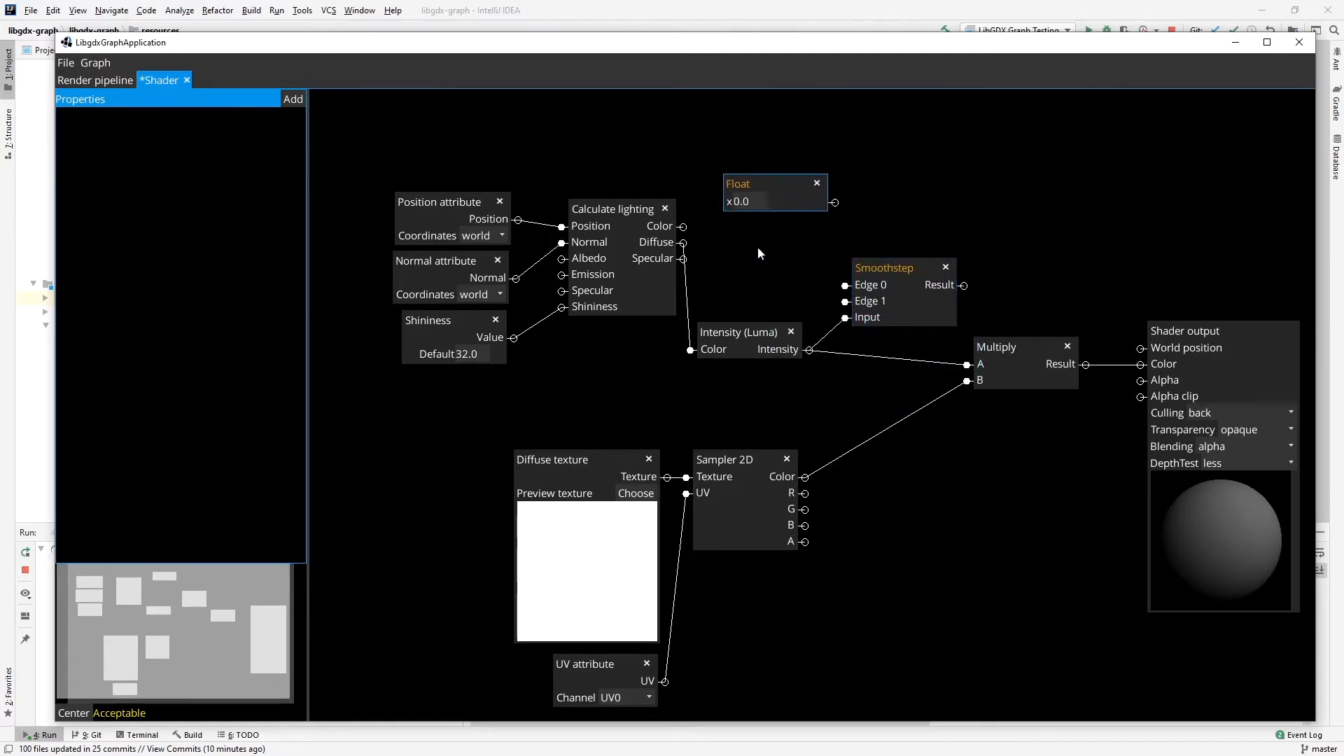
right_click(759, 248)
mouse_move(817, 401)
left_click(867, 414)
left_click_drag(787, 223, 743, 244)
Connect the upper Float to Smoothstep's Edge 0 and the lower Float to Edge 1, and feed Smoothstep's Result into Multiply's A.
left_click(827, 260)
left_click(845, 303)
left_click(836, 207)
left_click(847, 289)
left_click(964, 288)
left_click(969, 368)
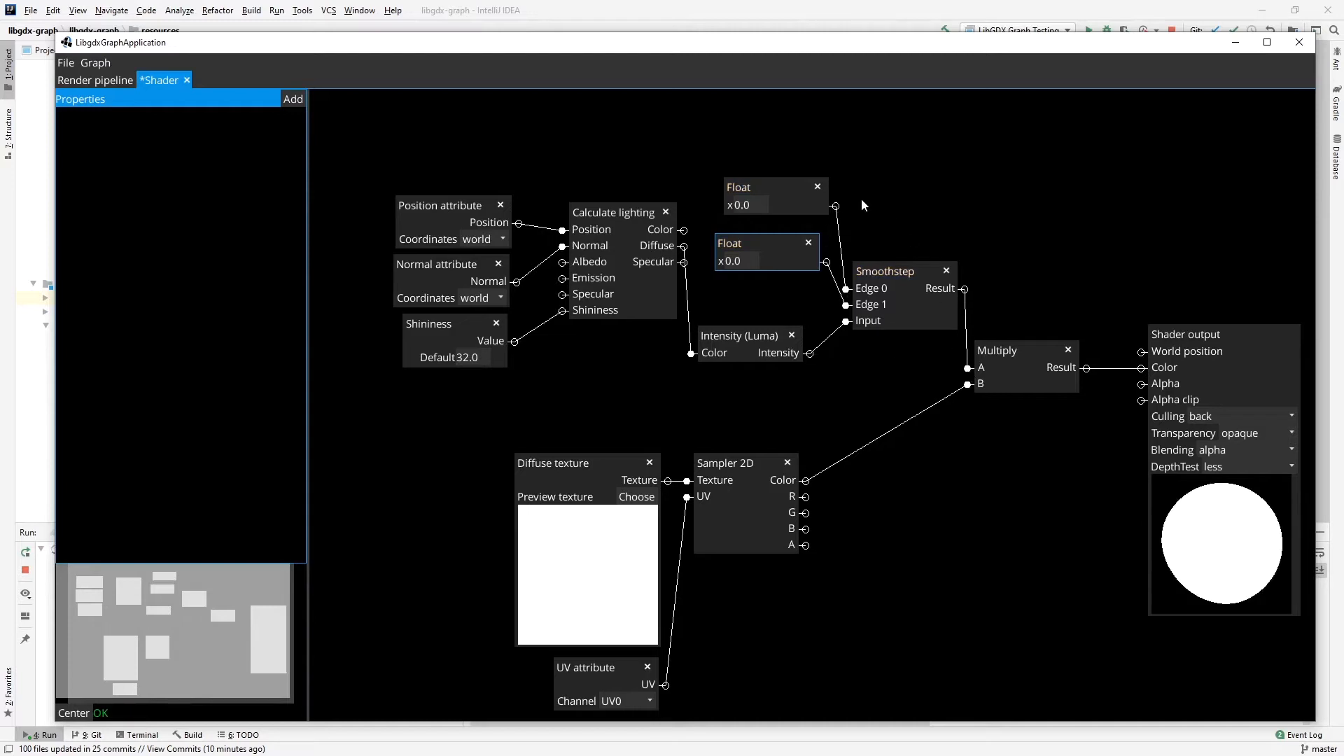
Set the Edge 0 Float to 0.25 and the Edge 1 Float to 0.255.
left_click(756, 207)
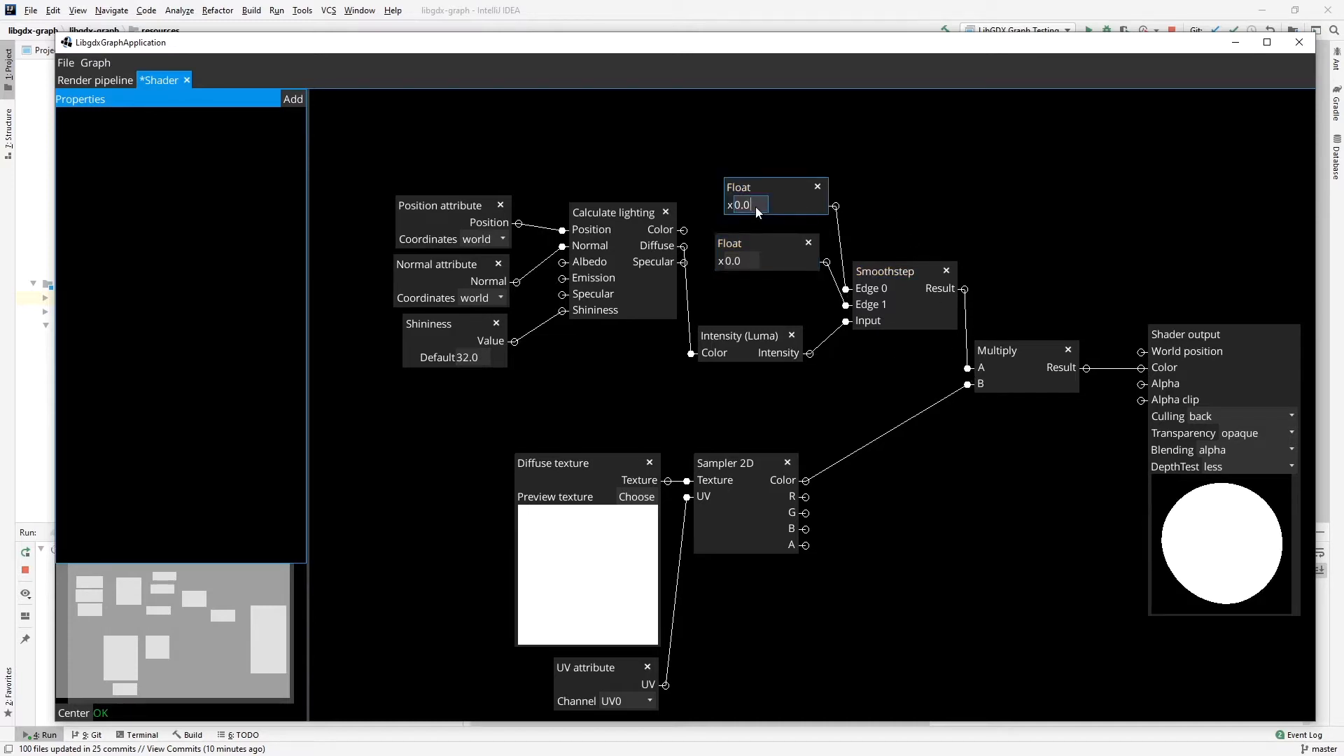
key("BackSpace")
type("25")
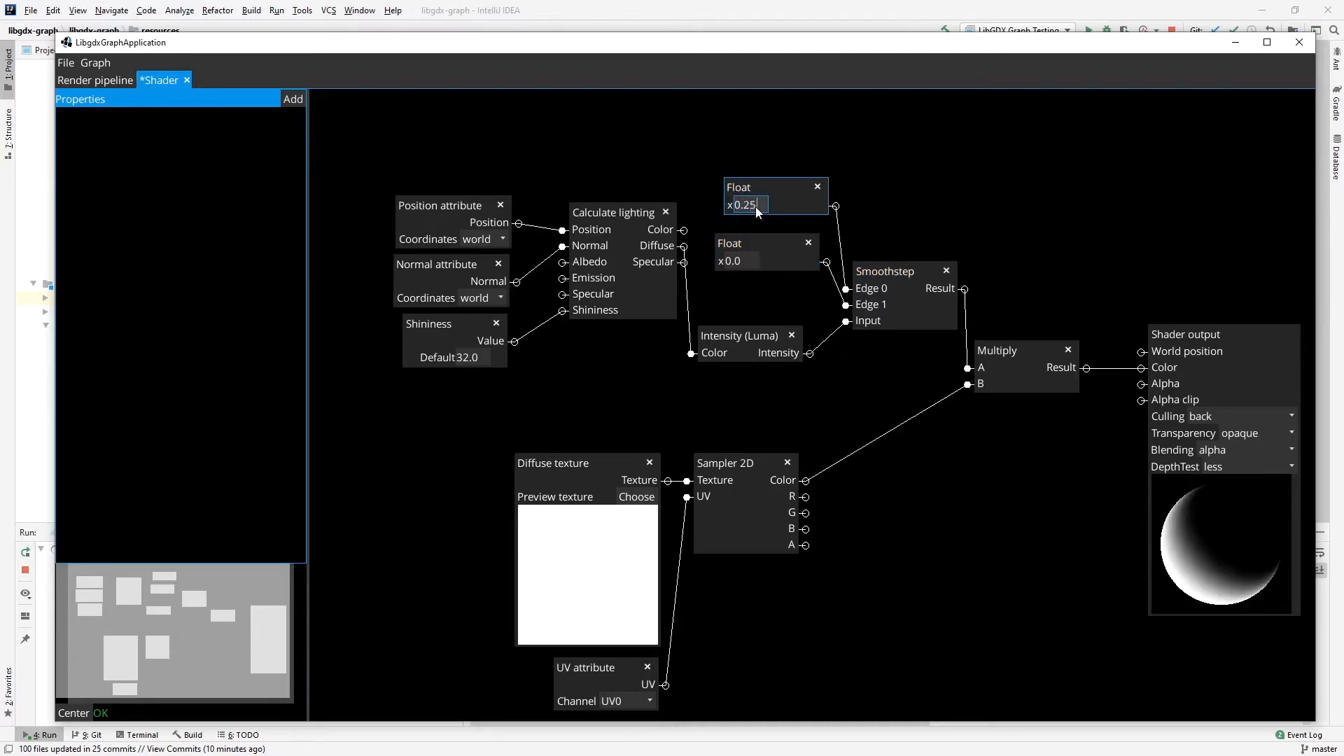
left_click(745, 259)
key("BackSpace")
type("25")
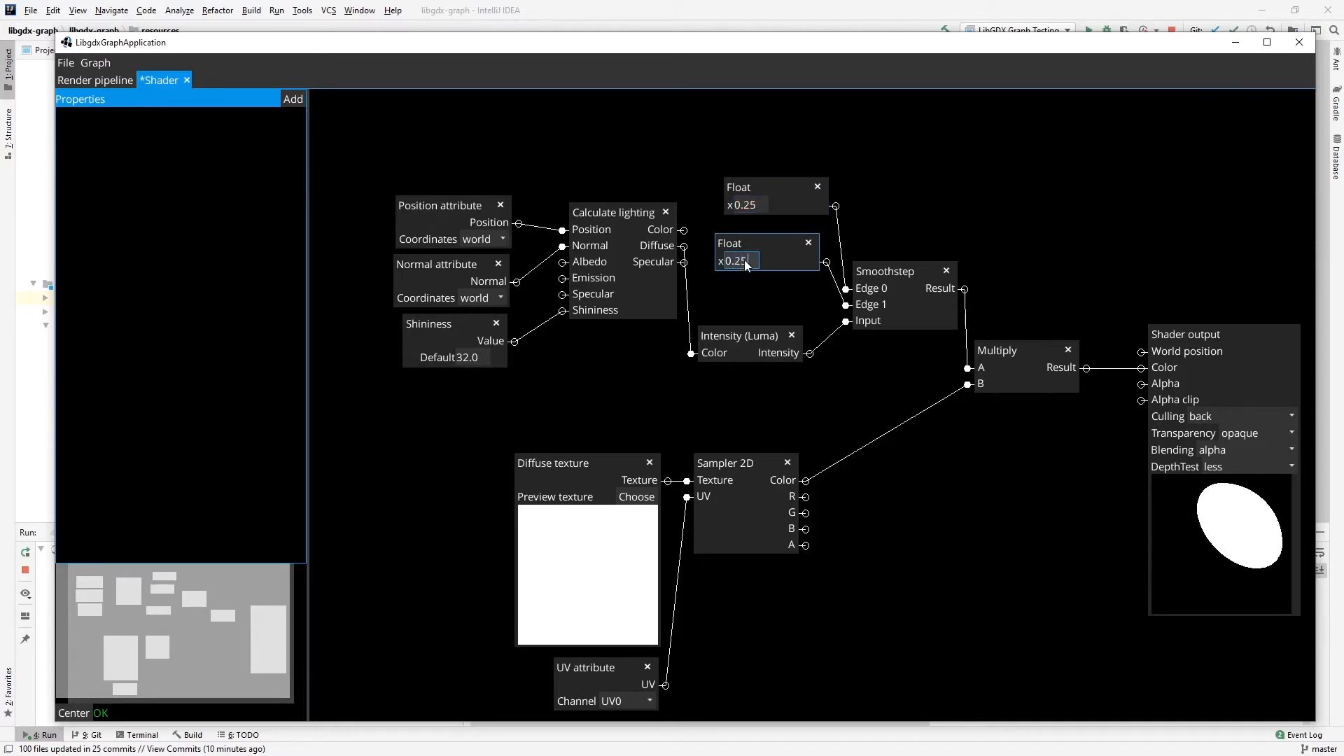
type("5")
Try 0.3 as the Edge 1 Float's value.
key("BackSpace")
key("BackSpace")
key("BackSpace")
type("3")
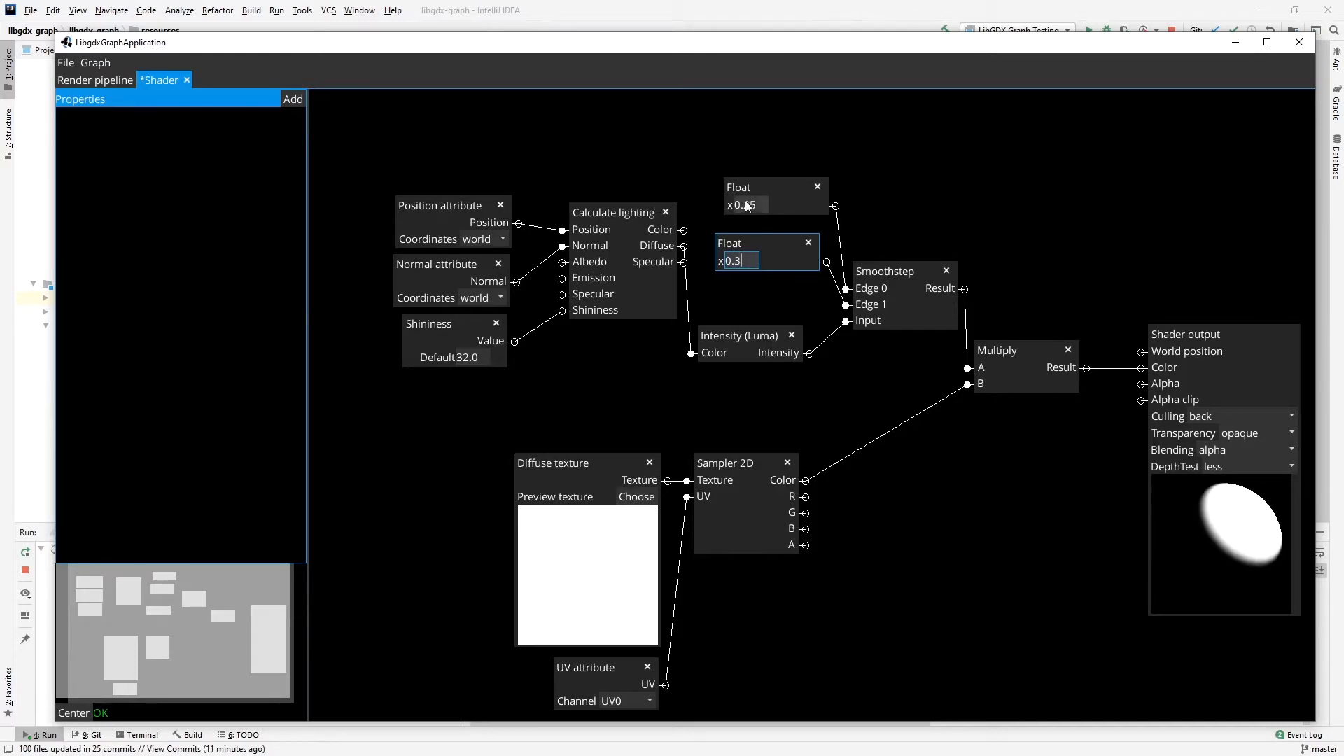
Line up the two Float nodes above Intensity (Luma) and set the Edge 1 Float back to 0.255.
left_click_drag(759, 192, 748, 239)
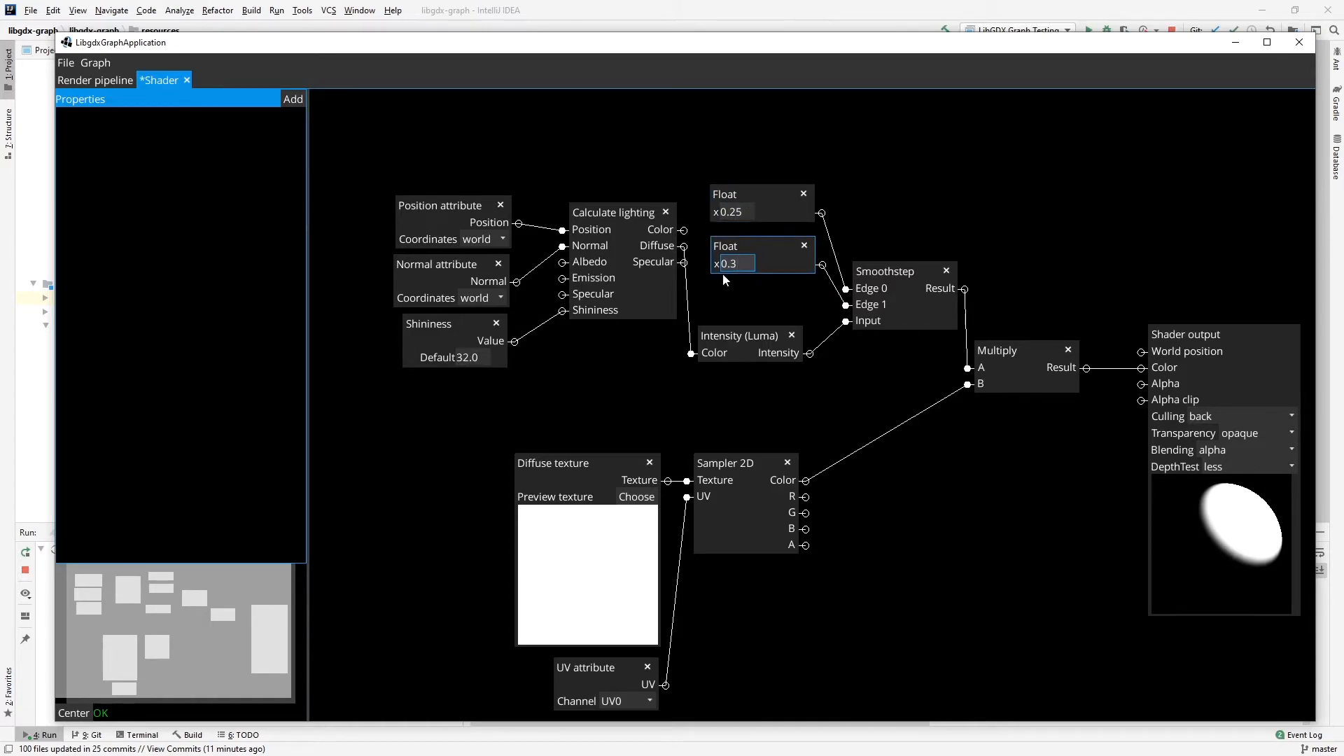
key("BackSpace")
type("2")
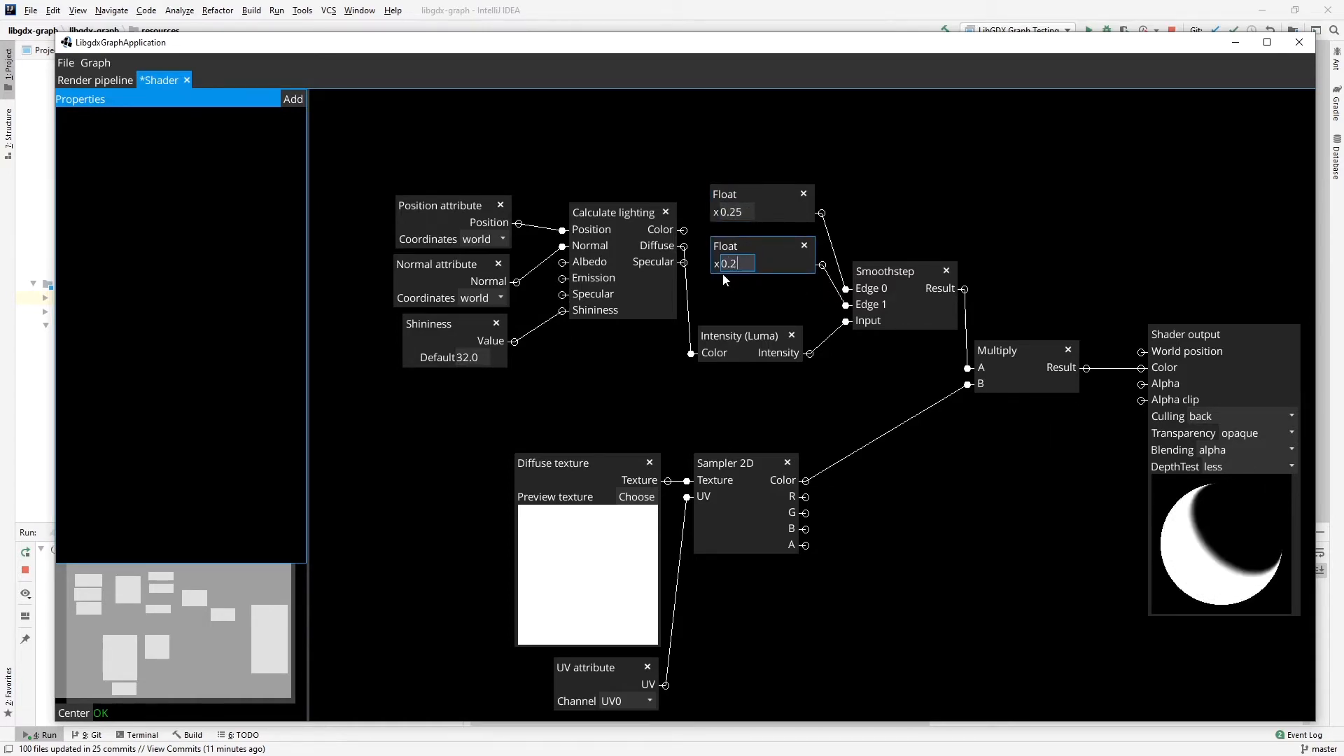
type("55")
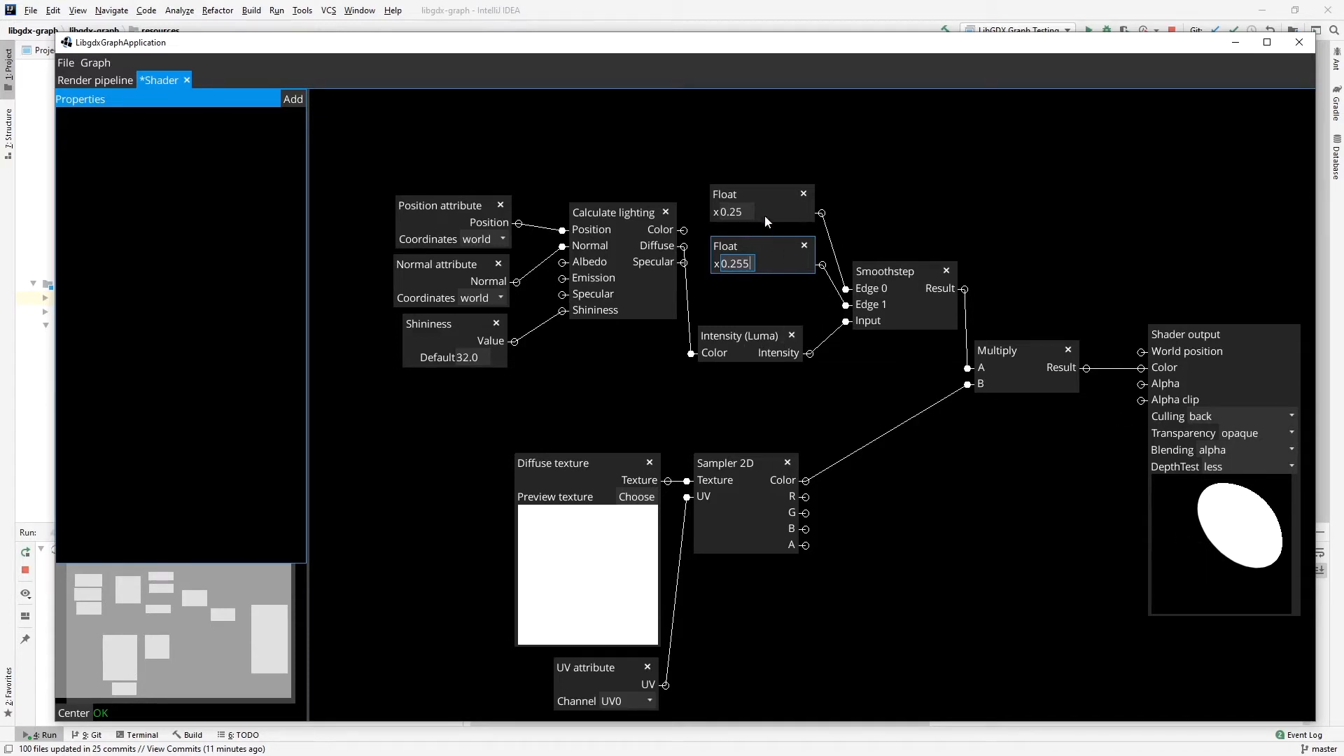
Move both Float nodes down close above Intensity (Luma) and add an Ambient light node above Calculate lighting.
left_click_drag(756, 249, 745, 285)
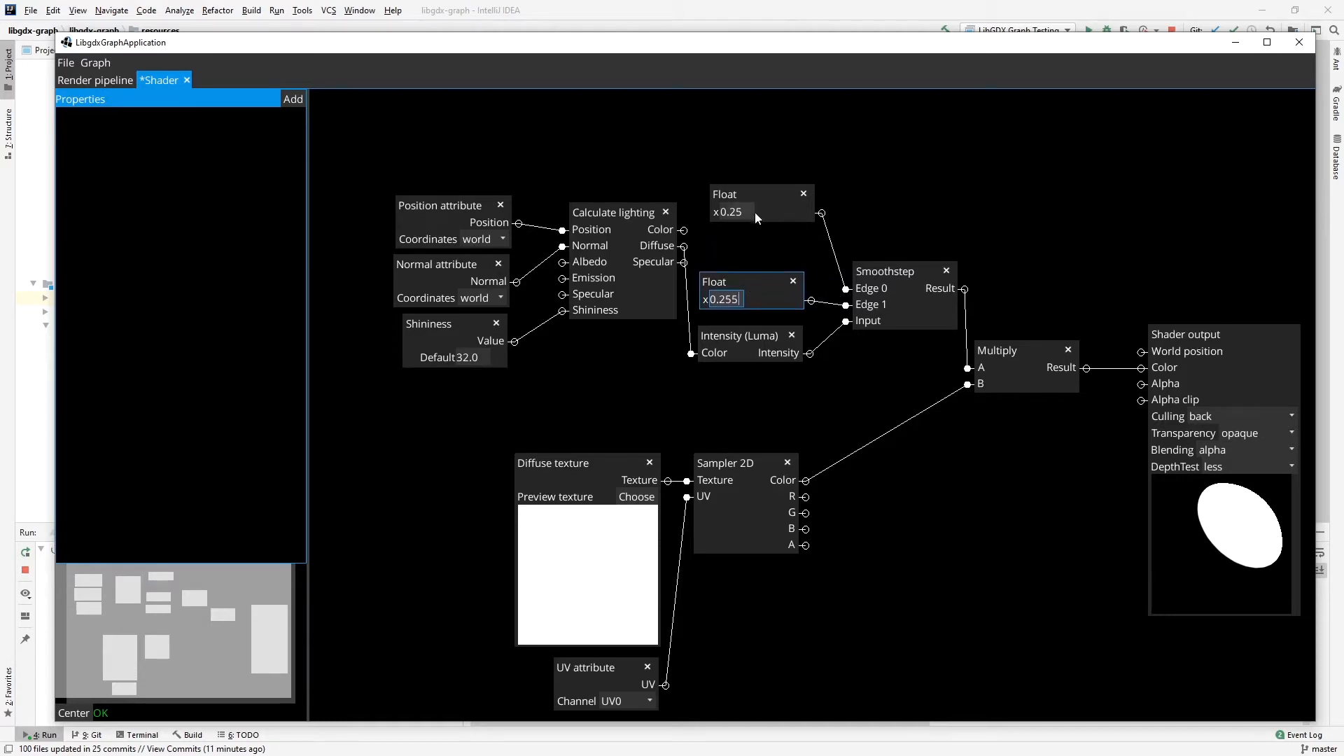
left_click_drag(756, 199, 745, 238)
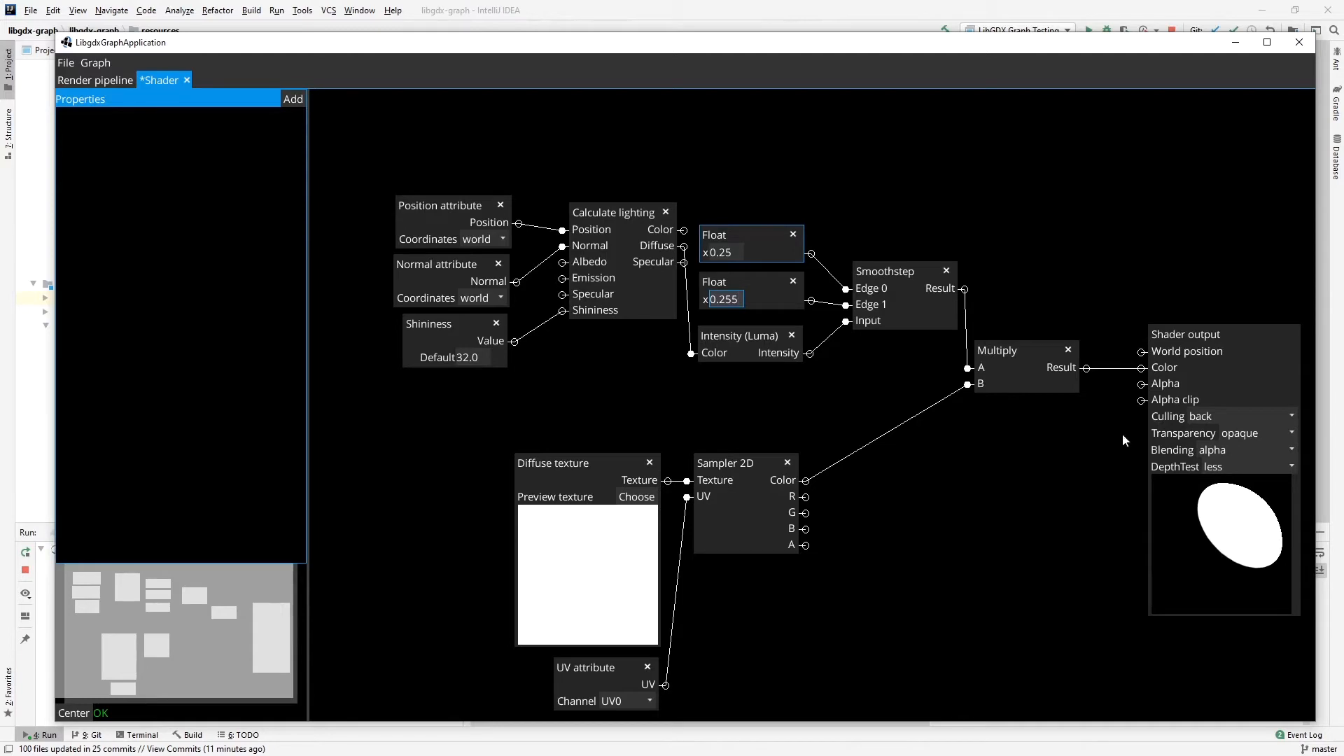
right_click(647, 129)
mouse_move(676, 160)
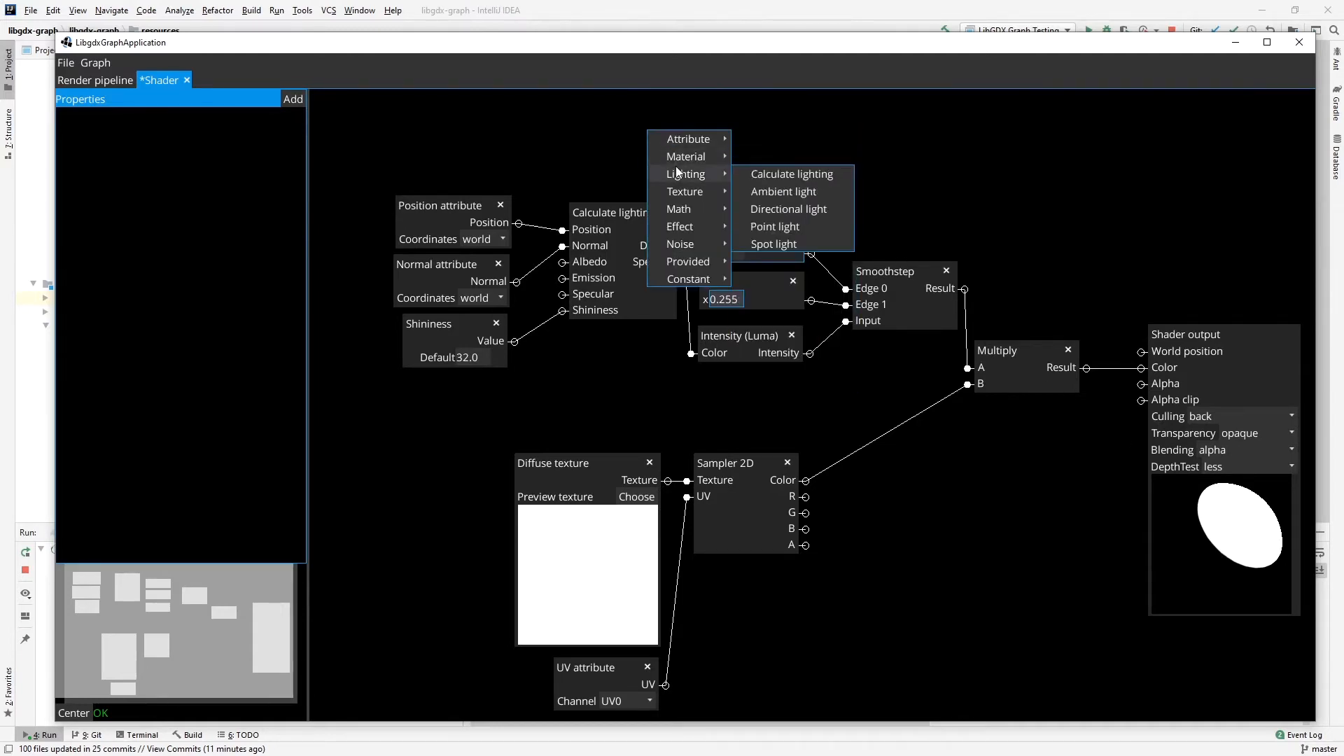
left_click(765, 196)
left_click_drag(700, 102, 623, 139)
Add a second Intensity (Luma) node beside Ambient light and connect Ambient light's Color to its Color input.
right_click(739, 147)
mouse_move(744, 150)
mouse_move(767, 228)
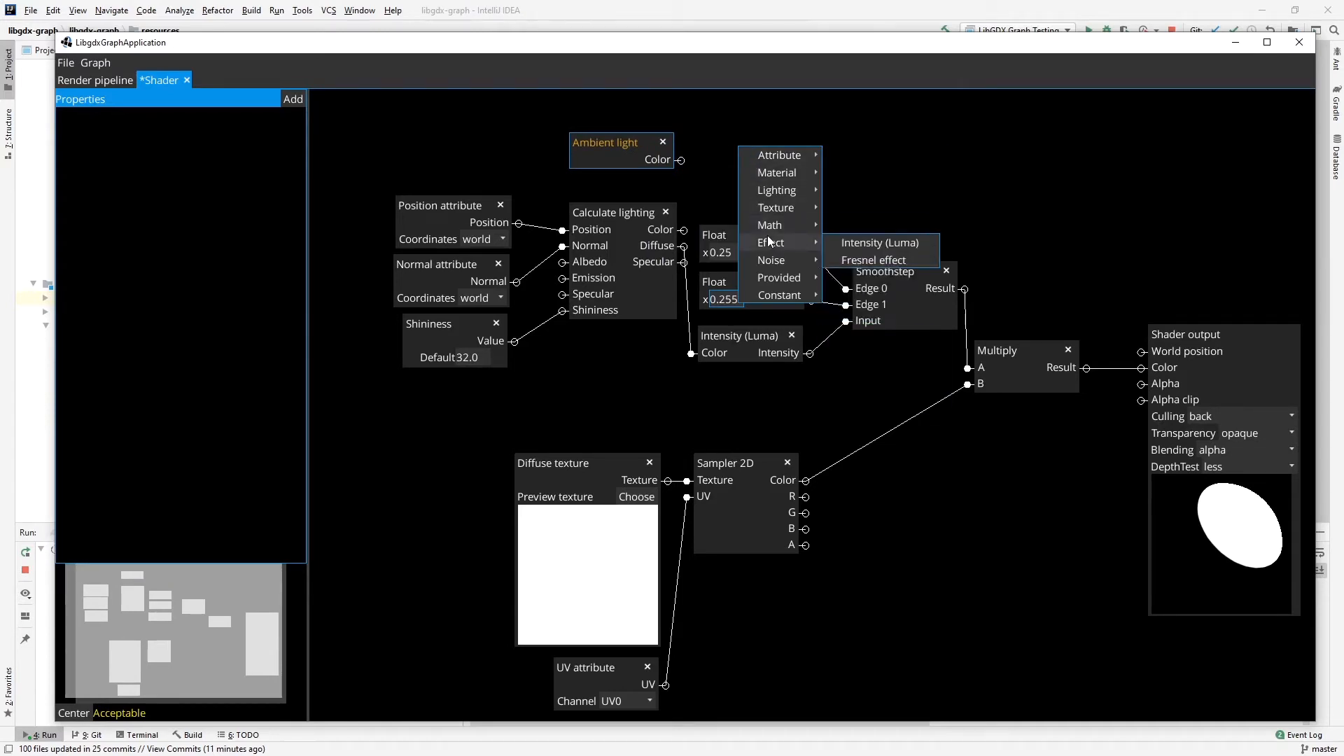
left_click(868, 242)
left_click(681, 160)
left_click(734, 136)
left_click_drag(786, 121, 784, 162)
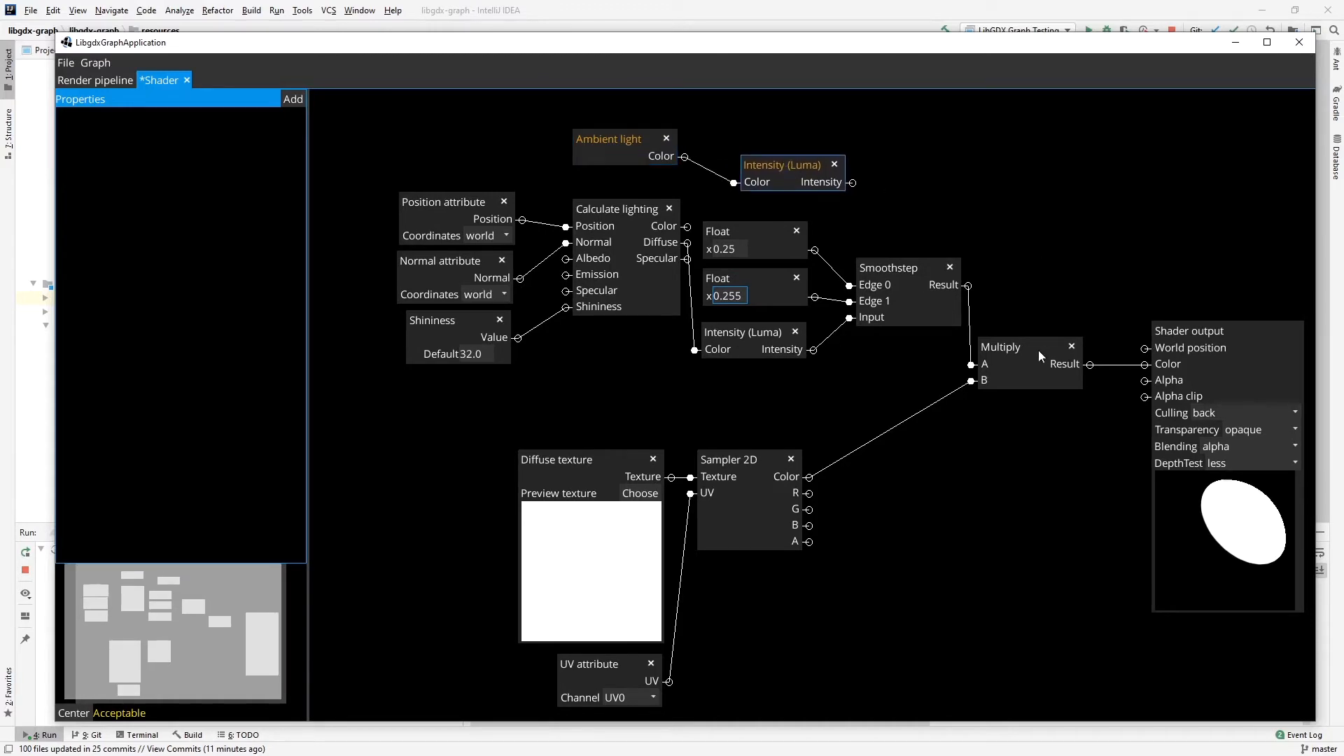
Move Multiply and Shader output further right and Smoothstep closer to the Float nodes to make room between them.
left_click_drag(1025, 346, 1045, 352)
left_click_drag(1245, 332, 1277, 330)
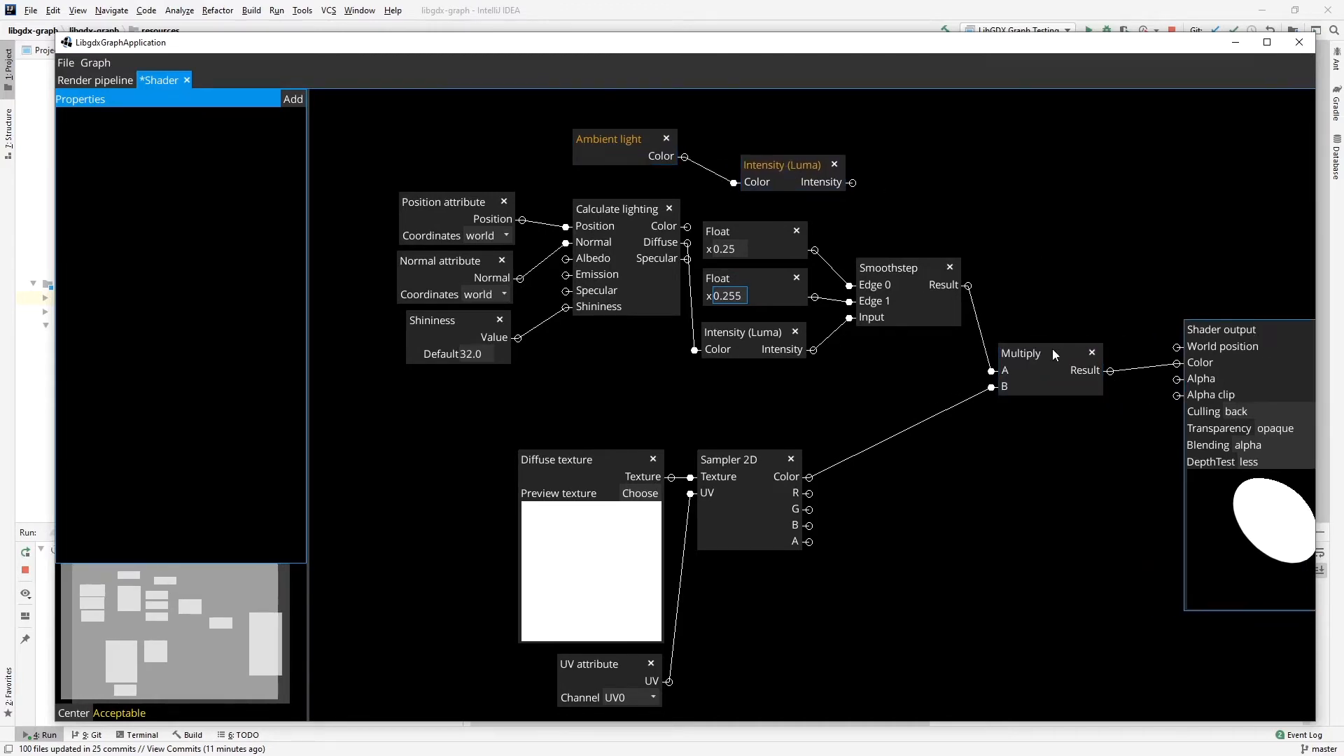
left_click_drag(1052, 349, 1109, 348)
left_click_drag(889, 273, 850, 265)
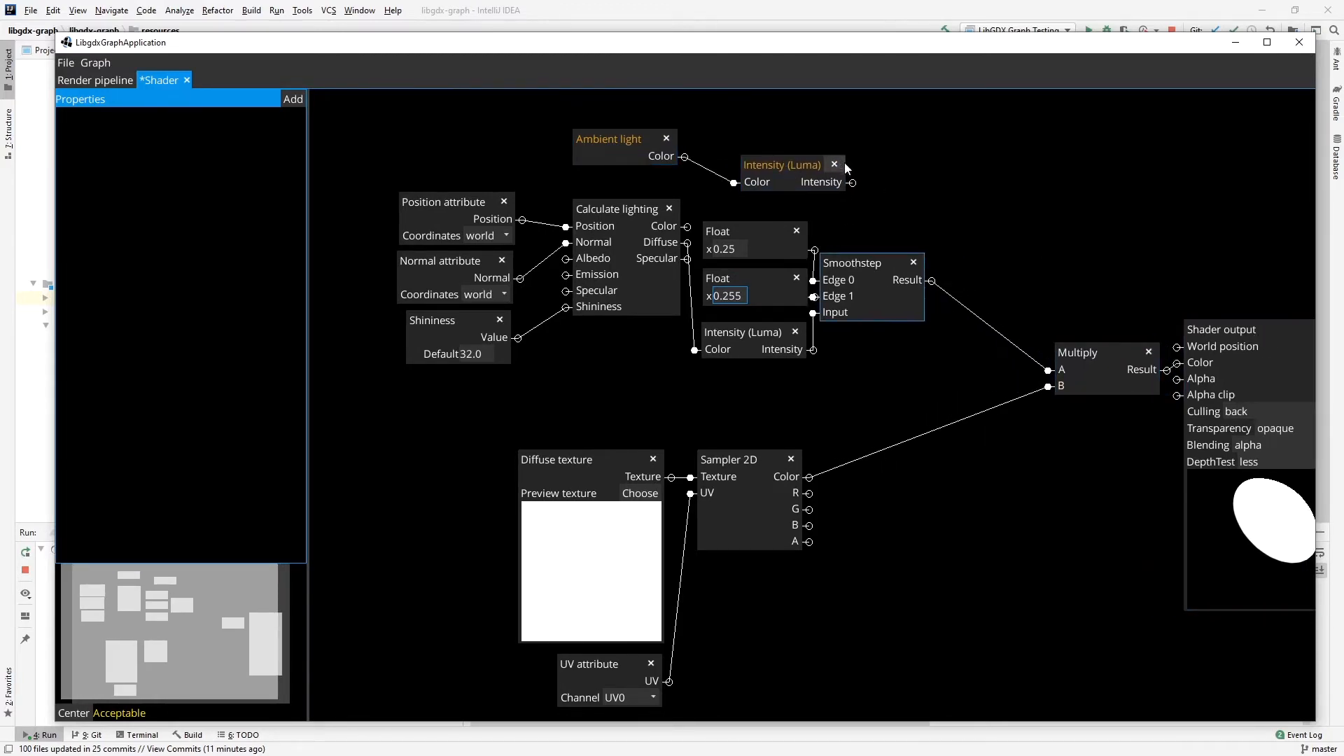
Create an Add node summing the ambient Intensity (A) and Smoothstep's Result (B), and feed its Result into Multiply's A.
right_click(927, 203)
mouse_move(974, 278)
mouse_move(1069, 295)
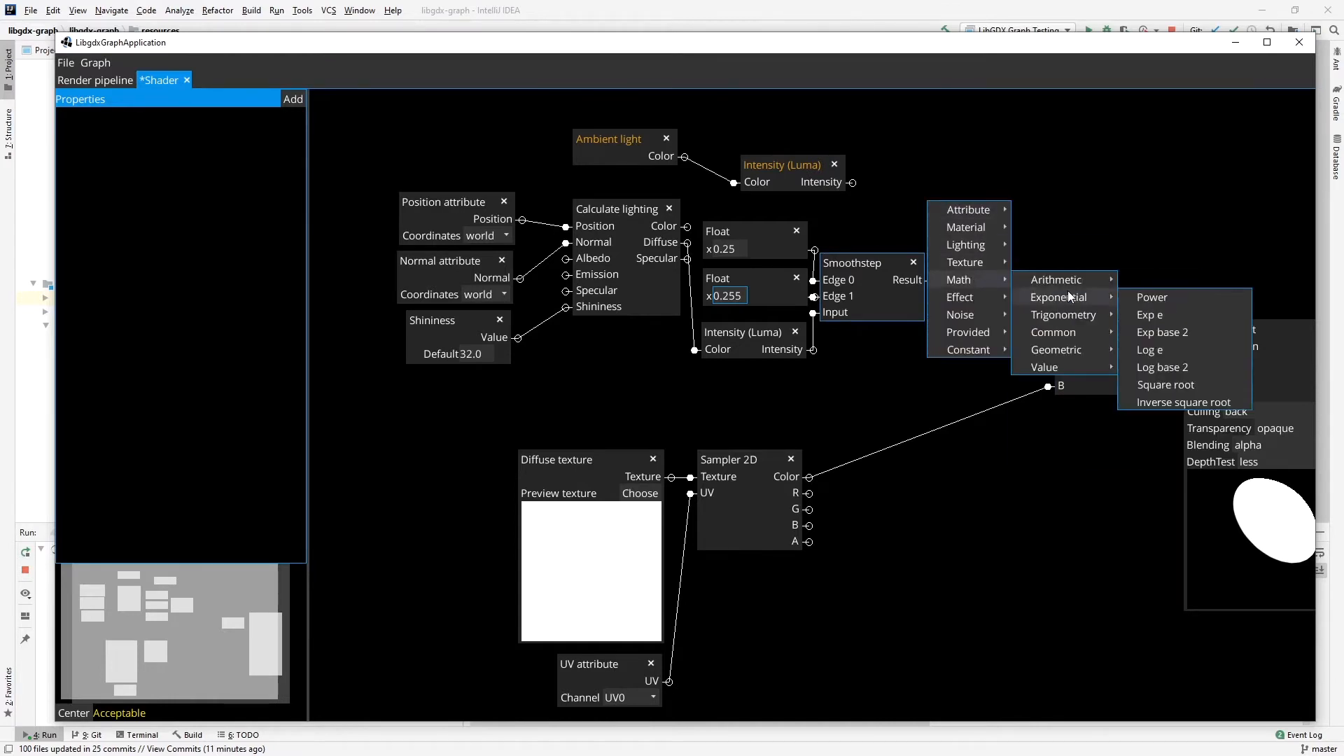
left_click(1149, 278)
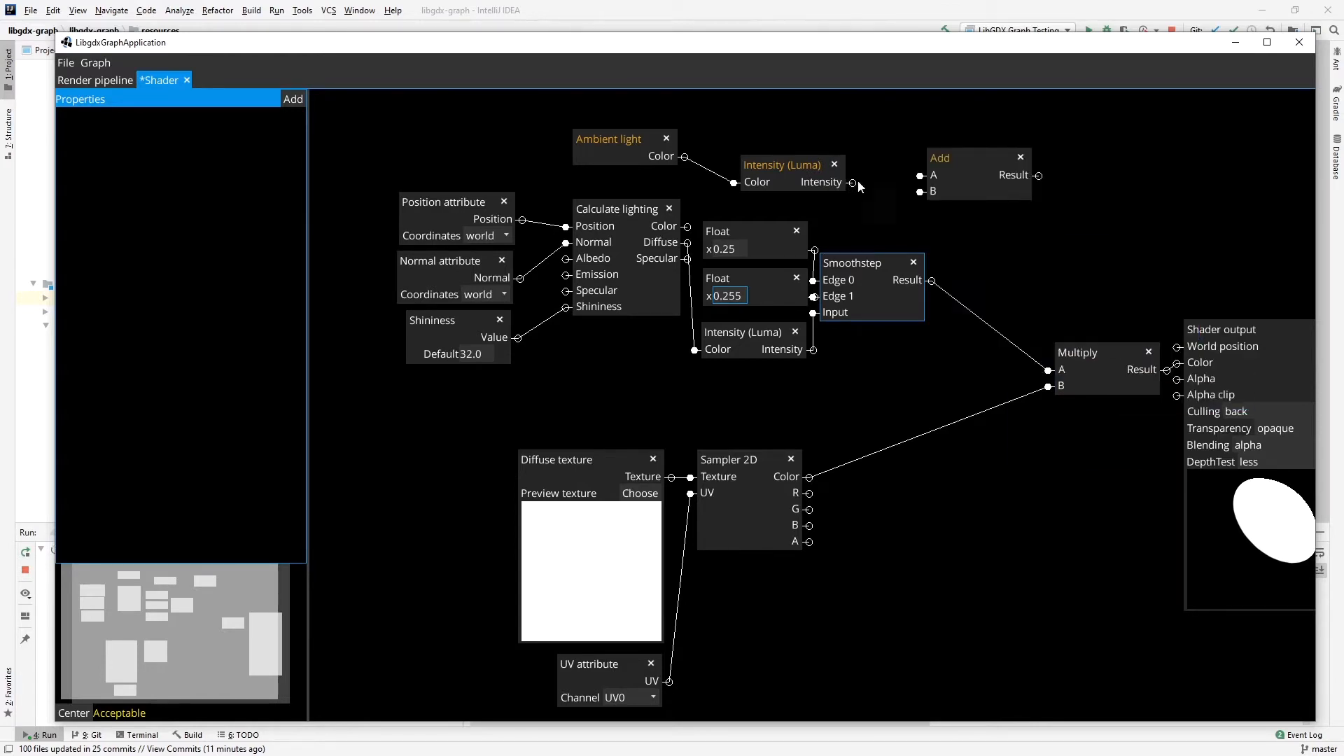
left_click_drag(914, 180, 919, 175)
left_click_drag(915, 238, 921, 191)
left_click_drag(1039, 176, 1049, 370)
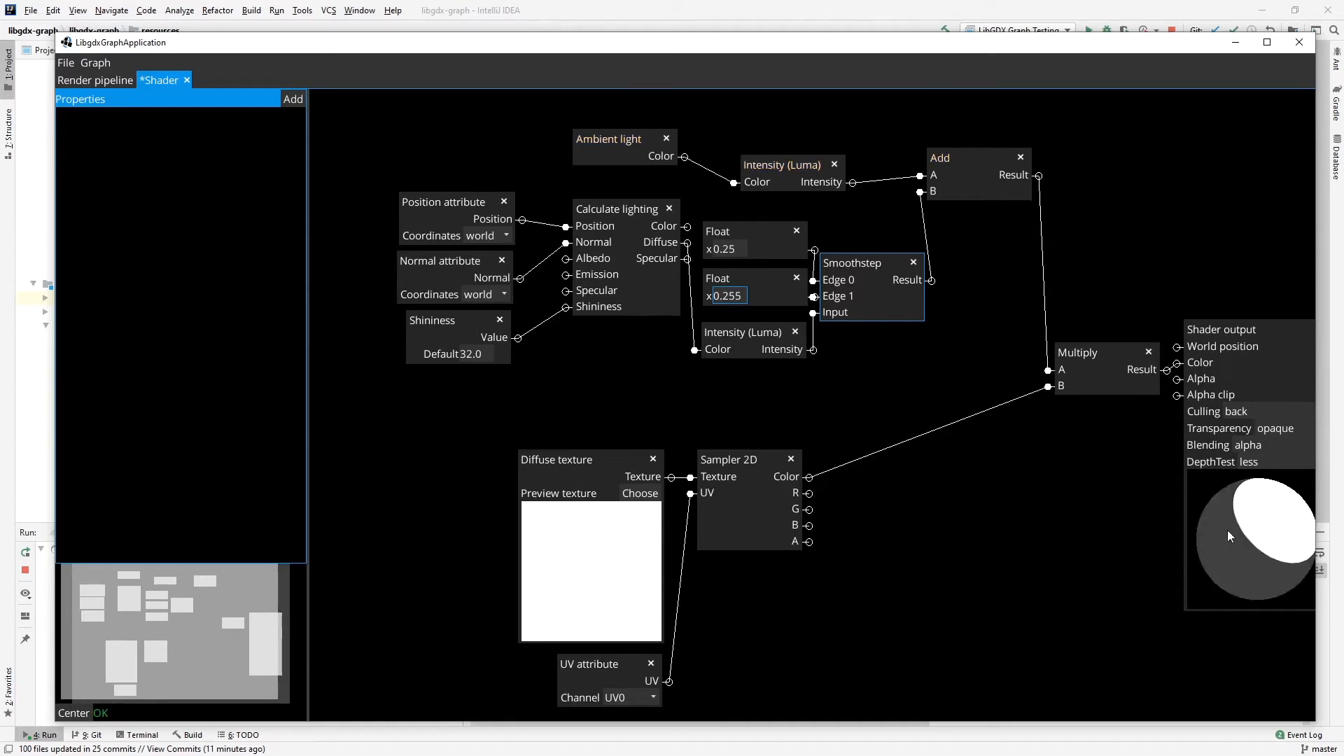
left_click_drag(1245, 335, 1239, 334)
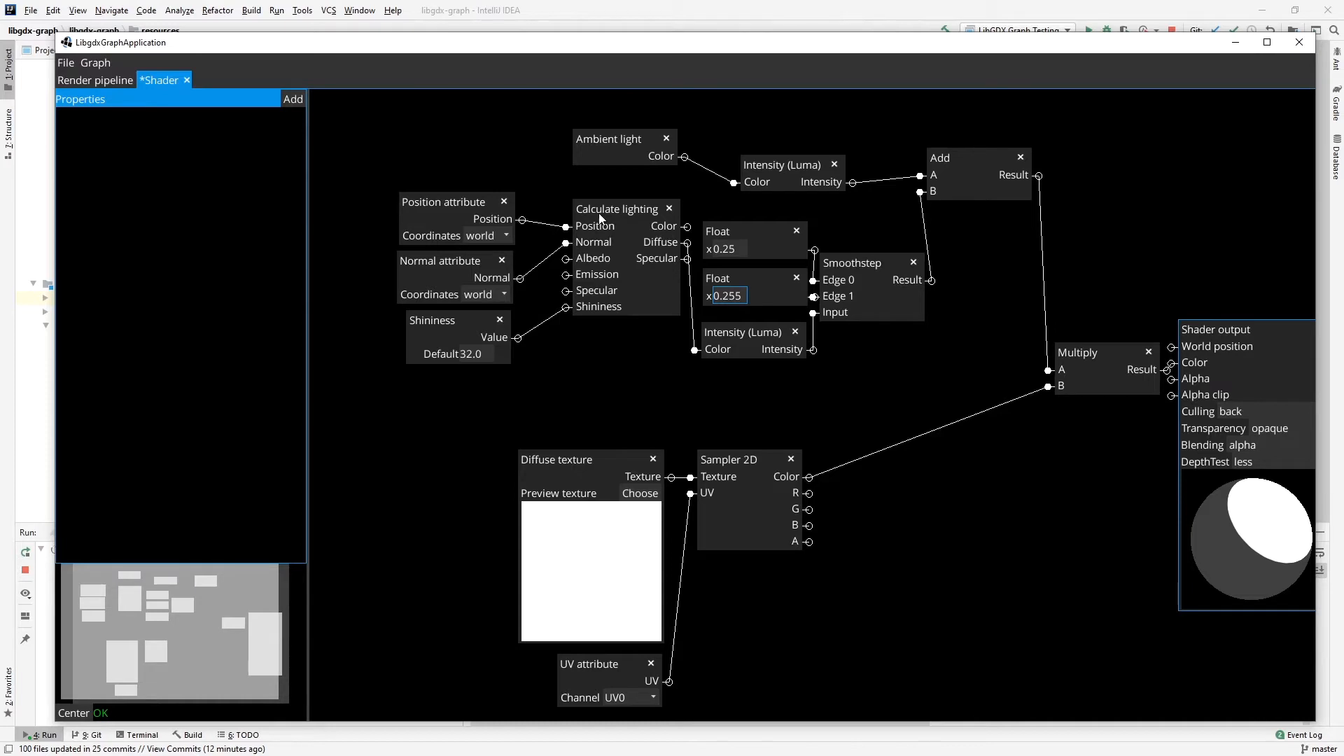
Shift the Position attribute, Normal attribute, Shininess and Calculate lighting nodes further left, away from the Float nodes.
left_click_drag(467, 203, 399, 182)
left_click_drag(443, 255, 379, 235)
left_click_drag(441, 319, 384, 310)
left_click_drag(619, 212, 535, 195)
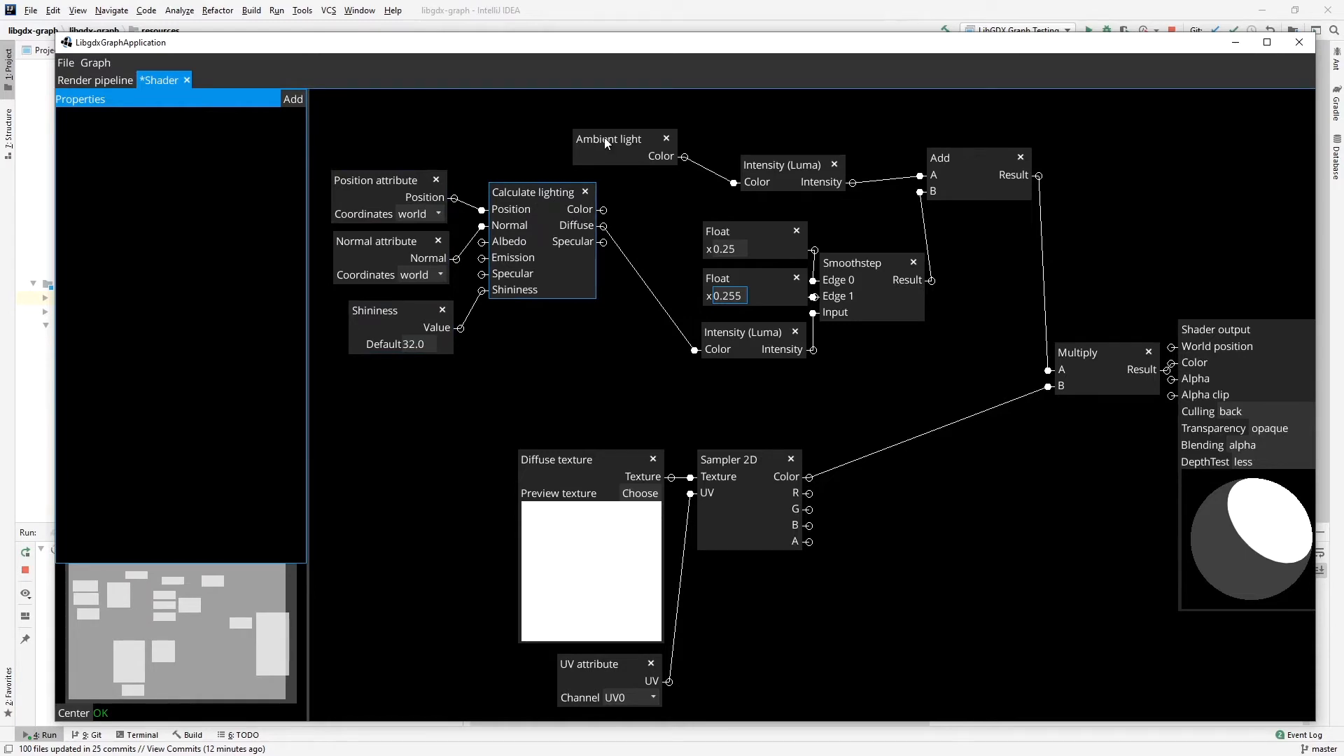
Group the Ambient light node and its Intensity (Luma) node under the name "Ambient lighting".
left_click(605, 138)
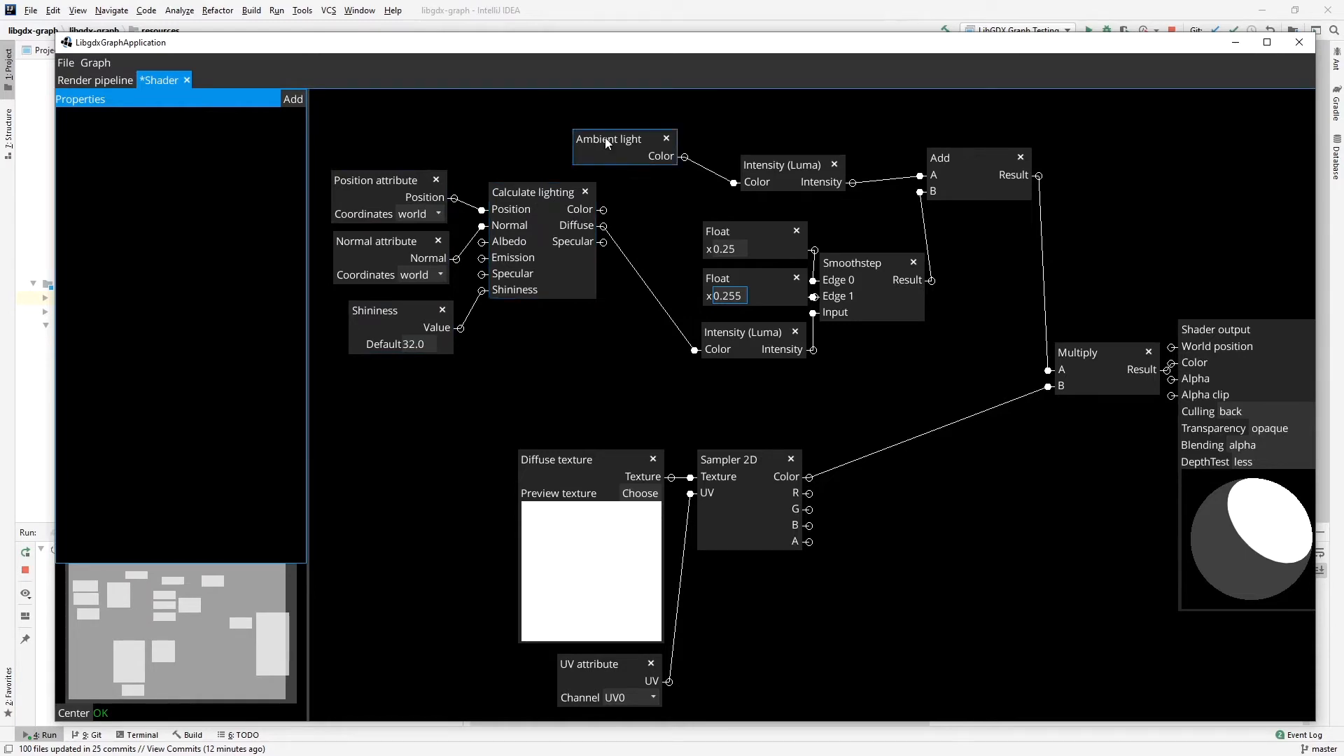
left_click(799, 164, "ctrl")
left_click(949, 157, "ctrl")
left_click(948, 157, "ctrl")
left_click(806, 160, "ctrl")
left_click(803, 163, "ctrl")
mouse_move(786, 162)
left_mouse_down()
mouse_move(770, 136)
mouse_move(776, 163)
mouse_move(801, 162)
mouse_move(767, 154)
left_mouse_up()
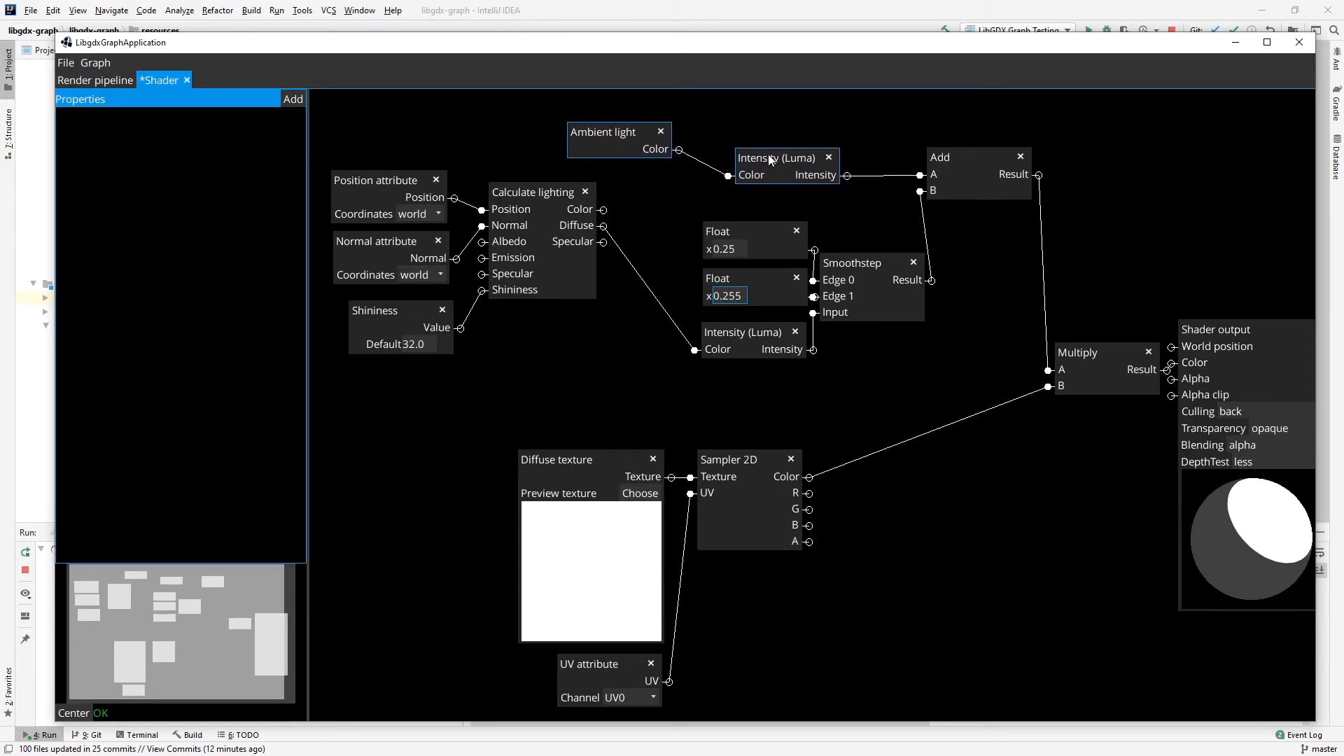
left_click(103, 63)
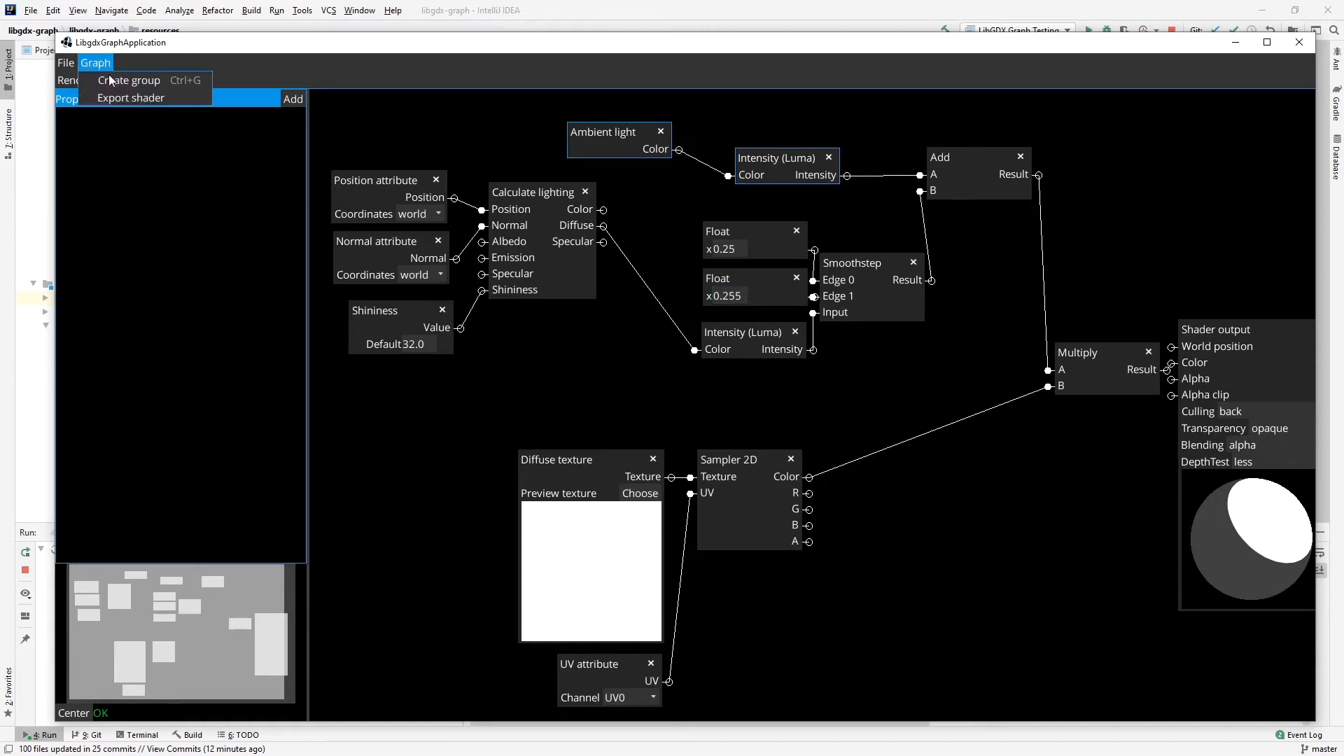
left_click(160, 85)
type("Ambient lighting")
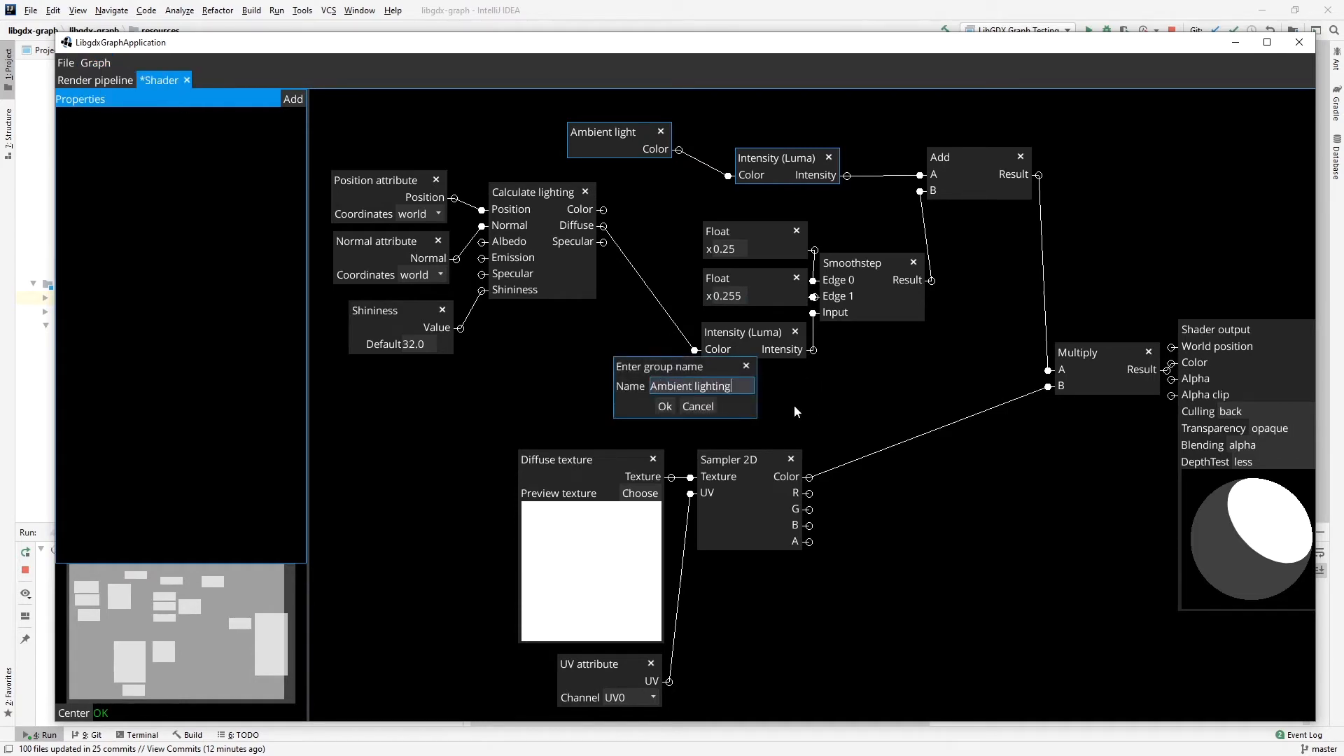
left_click(664, 406)
Tighten the Ambient lighting group, move it up to the right, and shift the Add node further right.
left_click_drag(616, 127, 623, 137)
left_click_drag(714, 120, 773, 103)
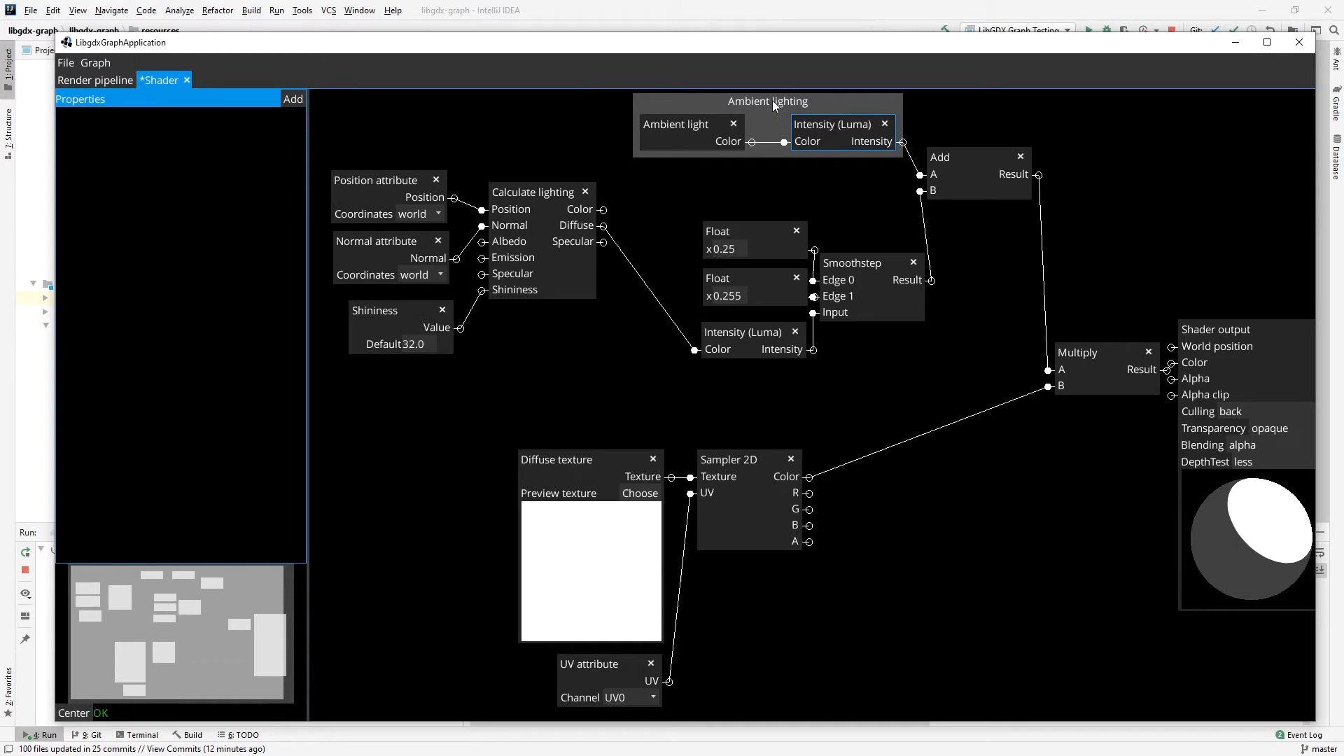
left_click_drag(978, 153, 1026, 148)
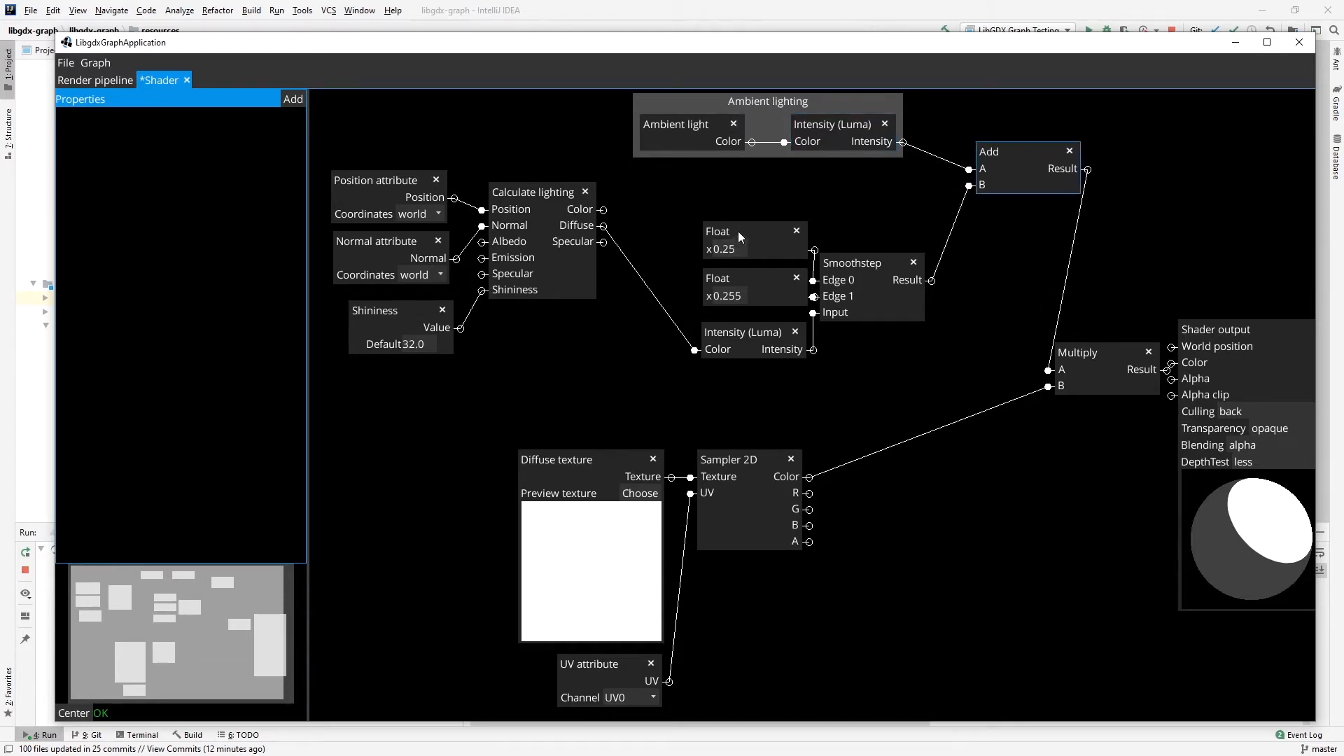
Spread out the two Float nodes, the lower Intensity (Luma) and Smoothstep below the Ambient lighting group.
left_click_drag(766, 328, 759, 326)
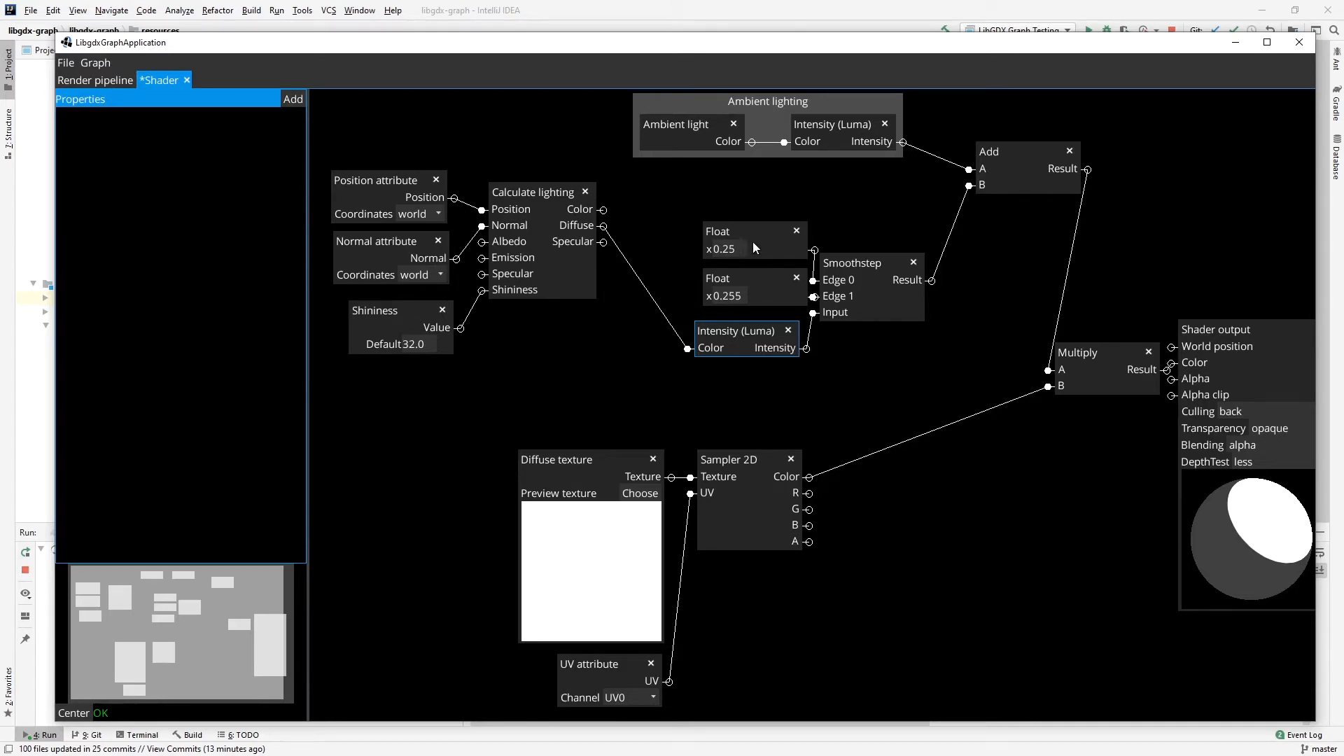
left_click_drag(758, 250, 694, 225)
left_click_drag(736, 276, 700, 259)
mouse_move(878, 280)
left_mouse_down()
mouse_move(799, 267)
mouse_move(870, 256)
left_mouse_up()
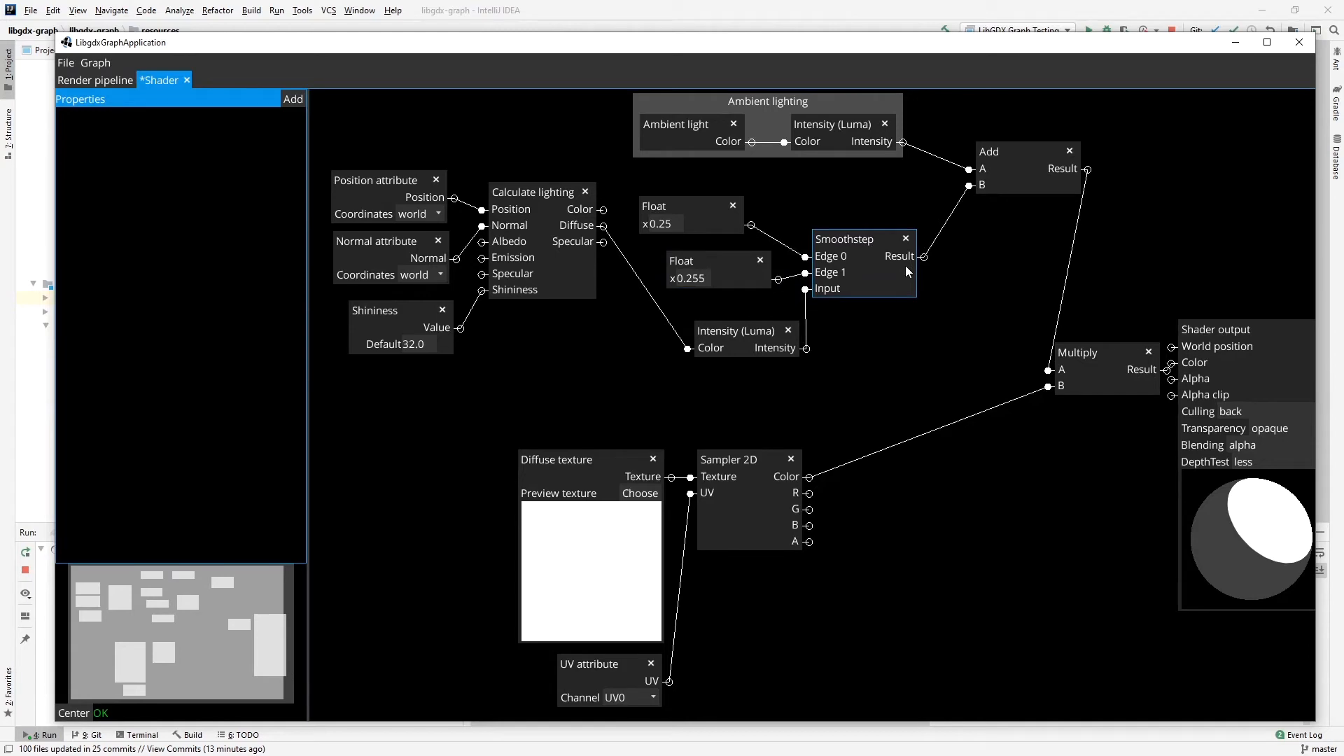
Add a Remap node to the right of Smoothstep and connect Smoothstep's Result to its Input.
right_click(908, 328)
mouse_move(943, 402)
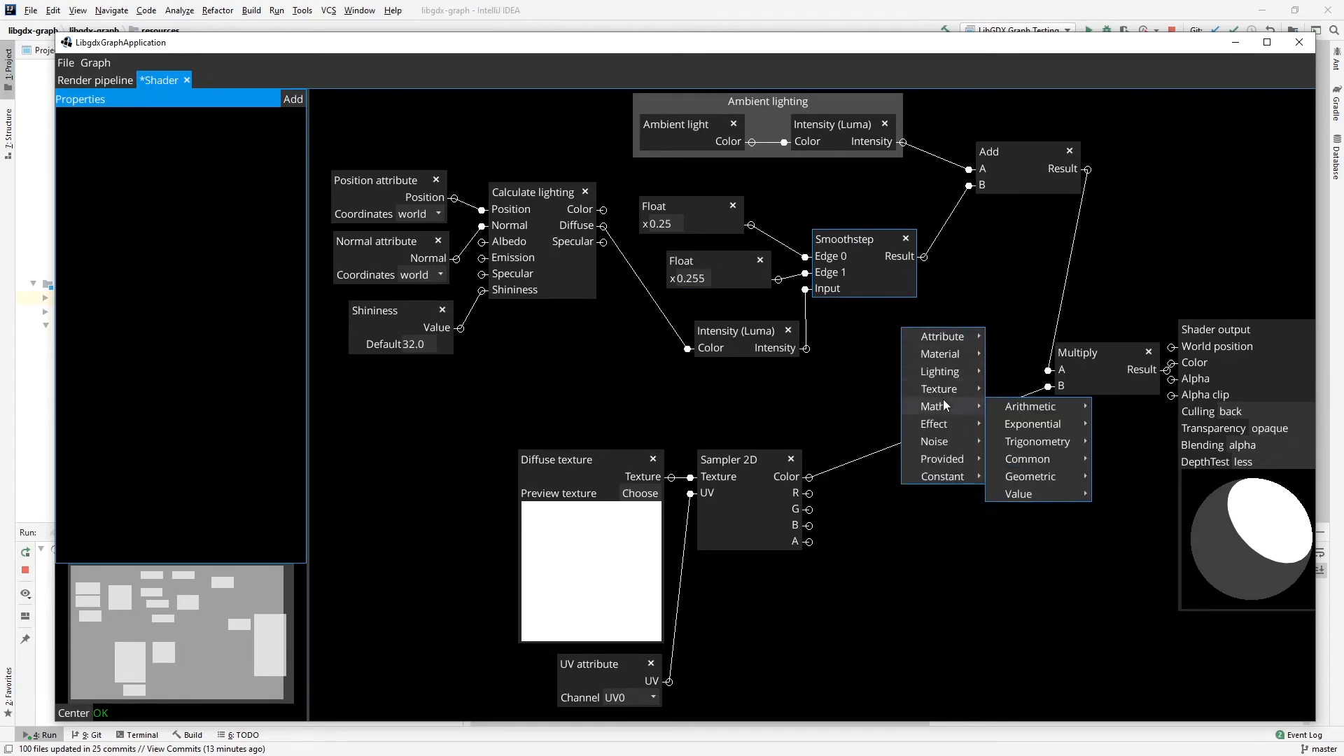
mouse_move(1013, 492)
left_click(1136, 526)
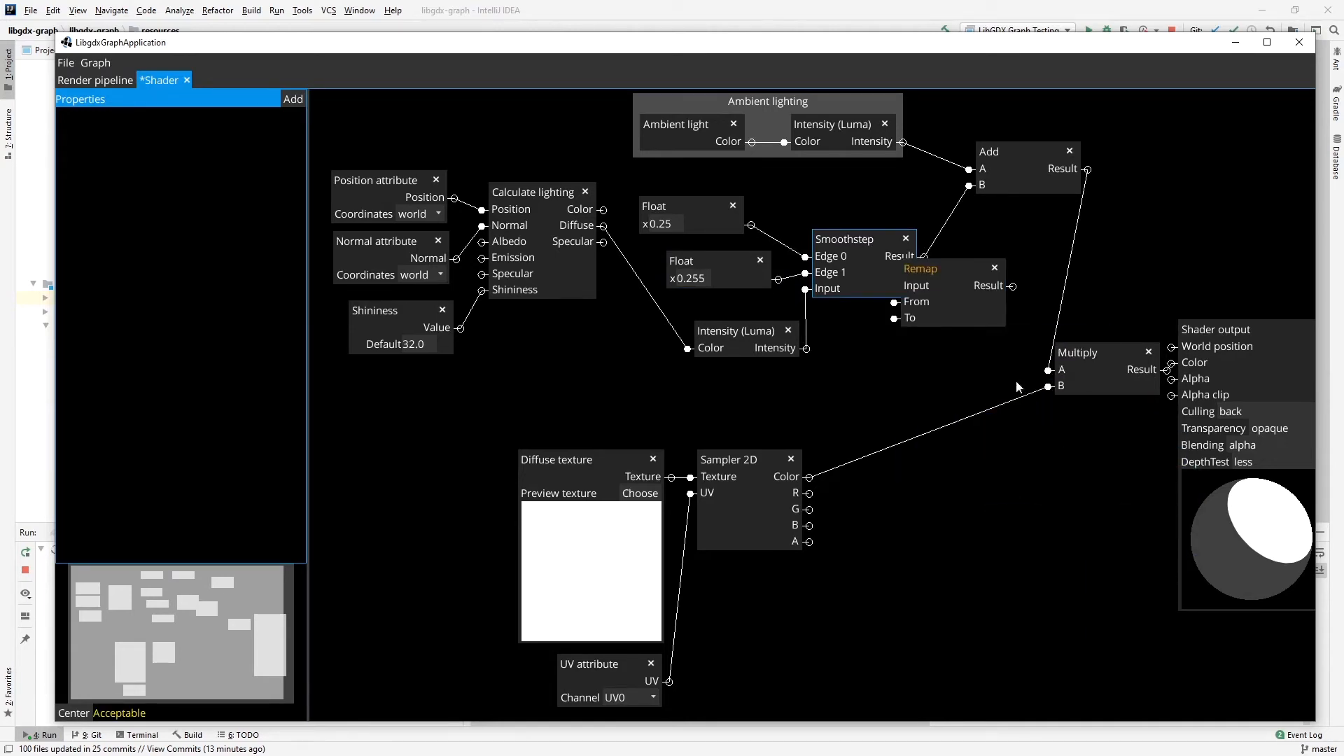
left_click_drag(947, 270, 1015, 271)
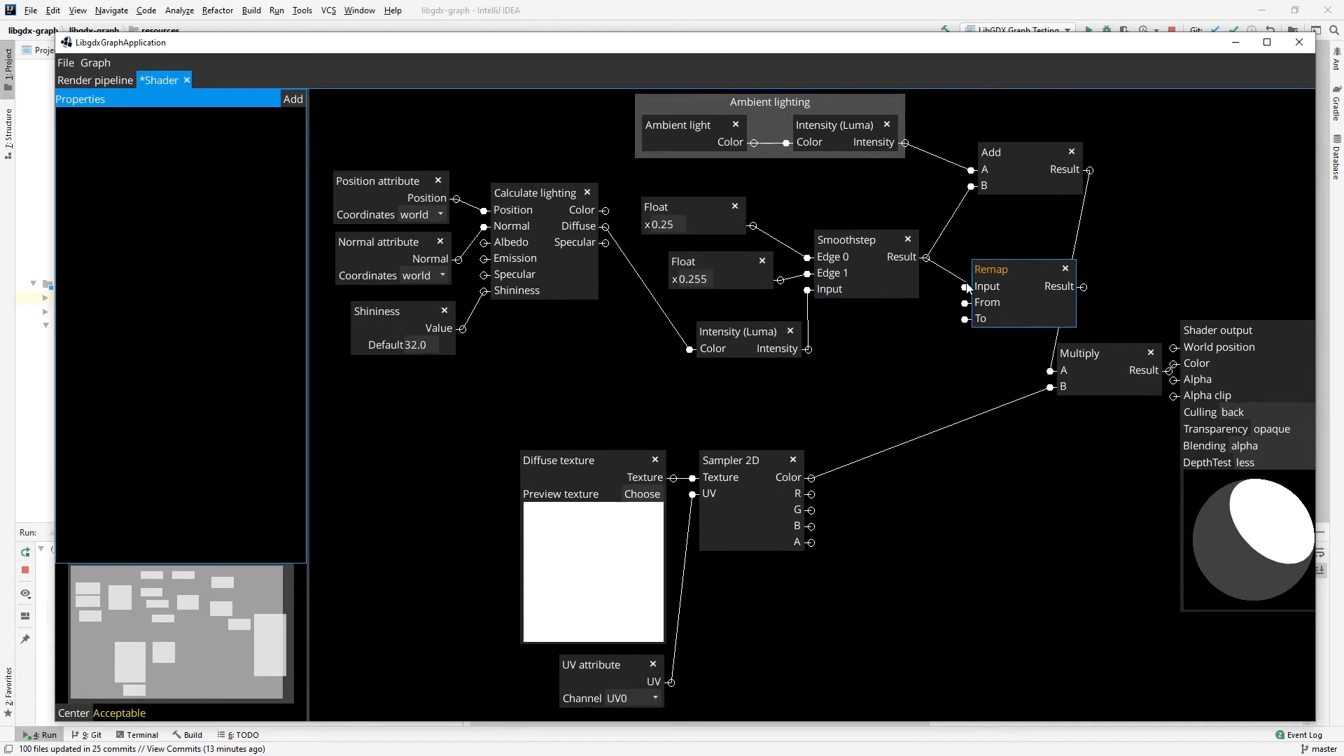
Add a Vector2 constant with x 0.0 and y 1.0 below Smoothstep and connect it to Remap's From.
right_click(848, 321)
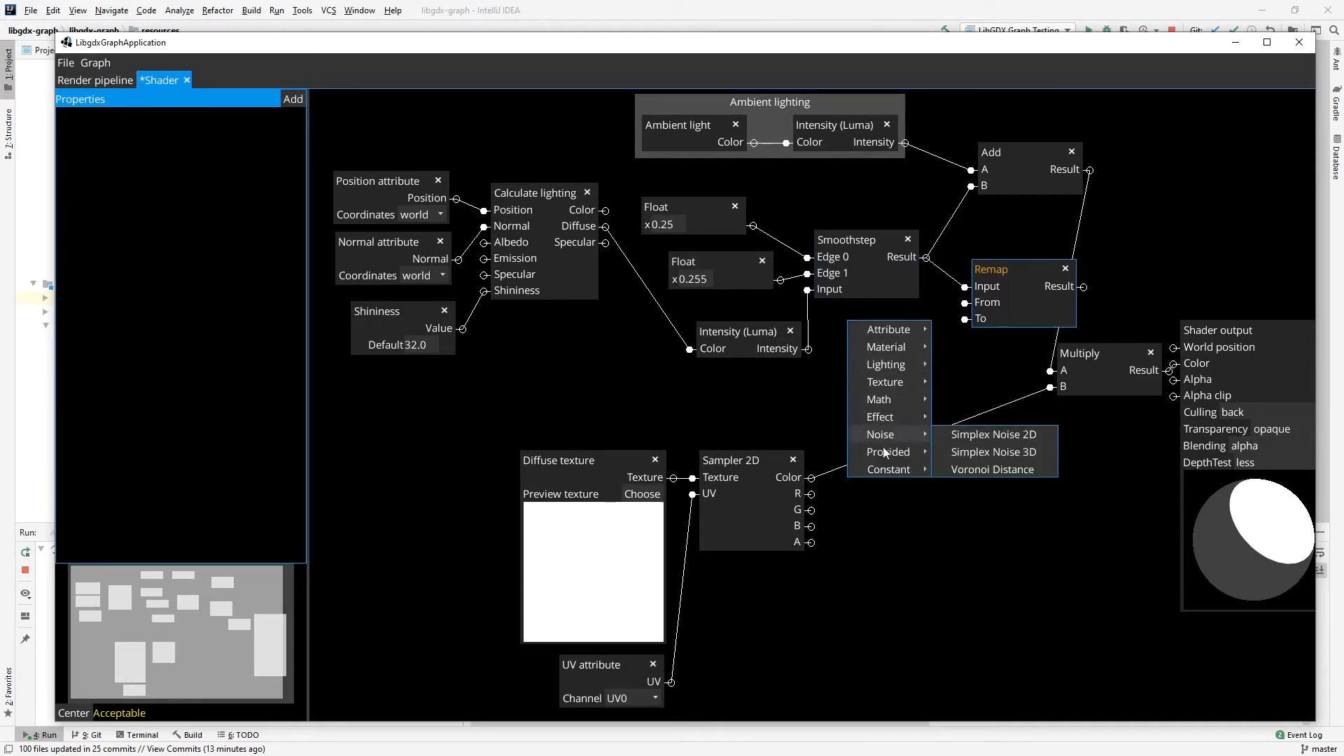
mouse_move(892, 469)
left_click(977, 509)
left_click(884, 311)
left_click_drag(952, 313, 969, 296)
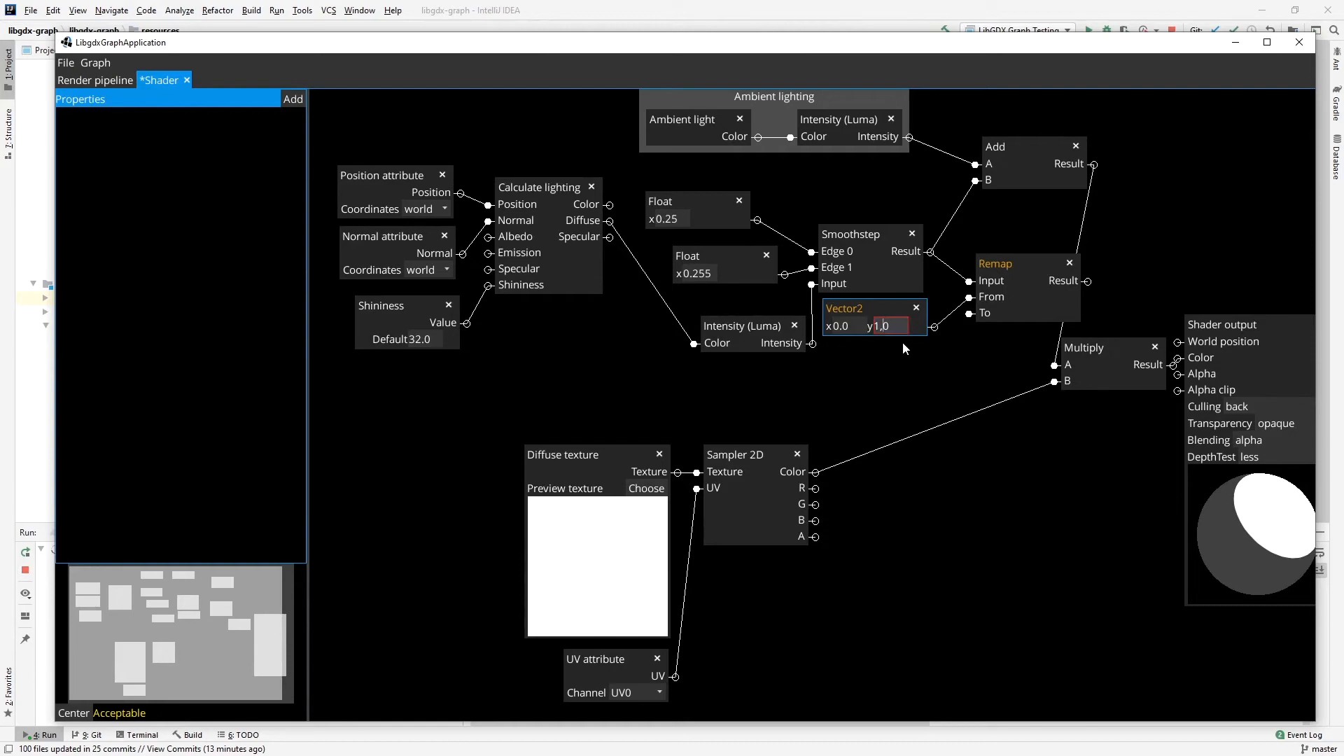
Add a second Vector2 with x 0.0 and y 0.6 feeding Remap's To, and connect Remap's Result to Add's B.
right_click(891, 385)
mouse_move(940, 532)
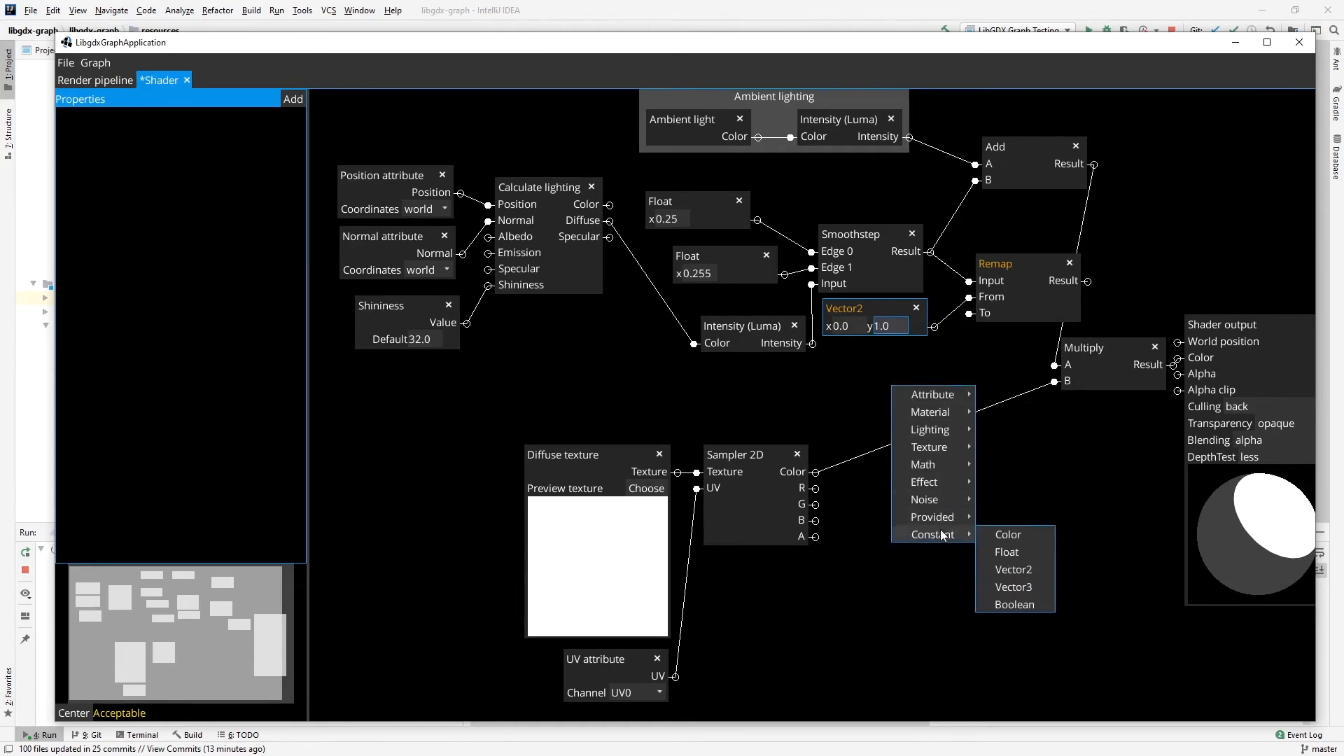
left_click(1009, 570)
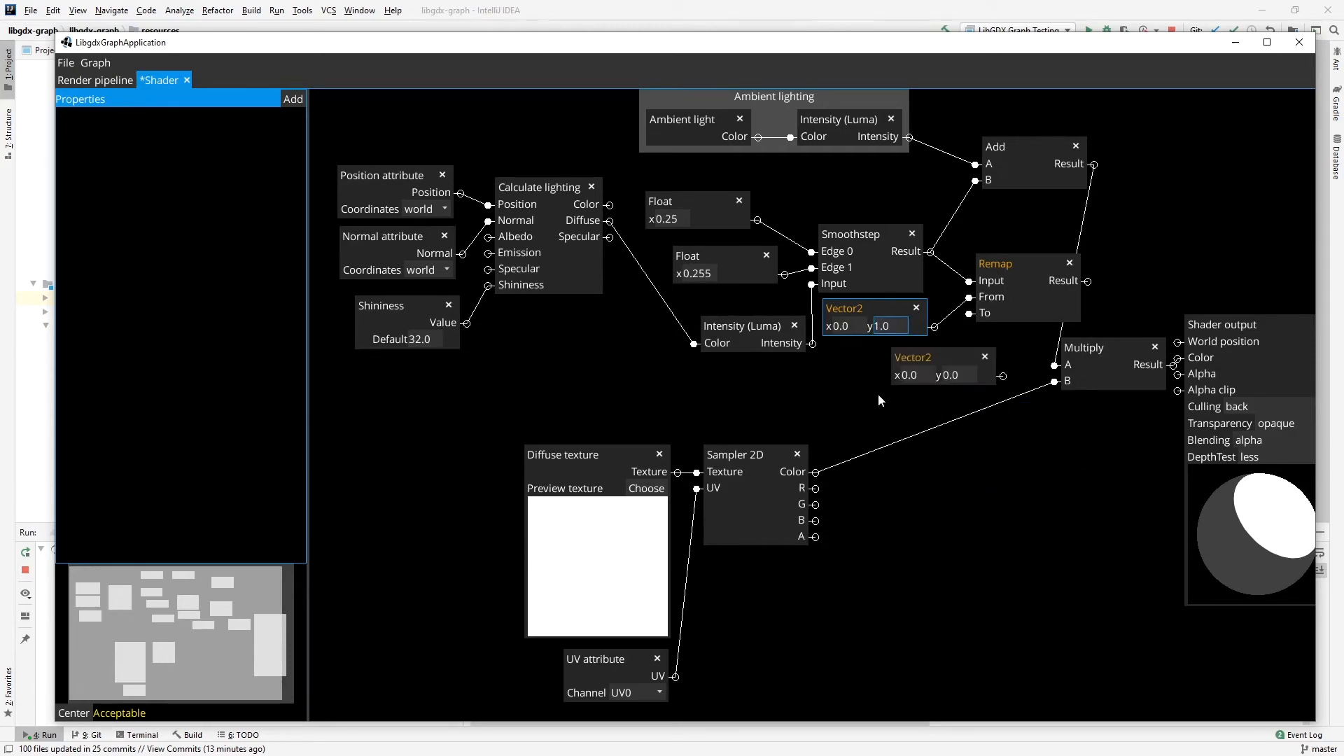
left_click_drag(923, 354, 865, 355)
left_click(907, 380)
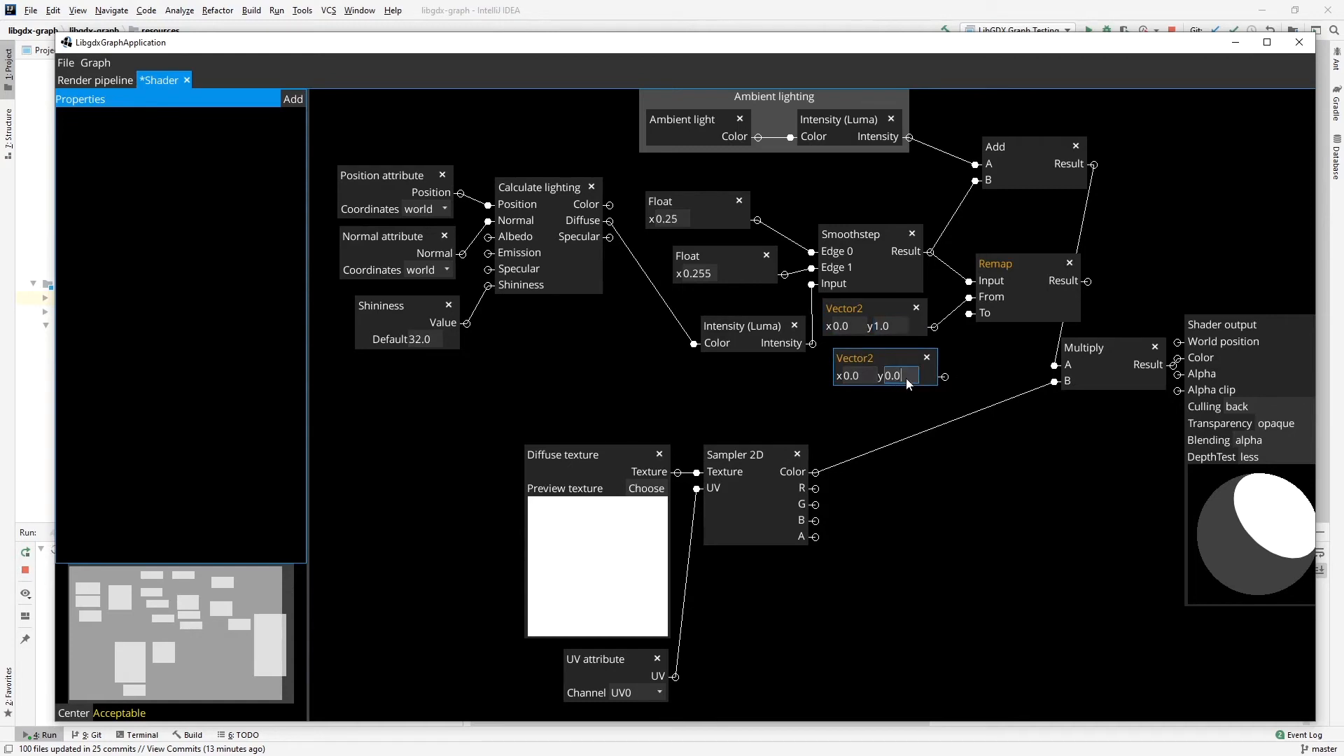
left_click_drag(945, 378, 970, 314)
left_click_drag(1091, 282, 979, 183)
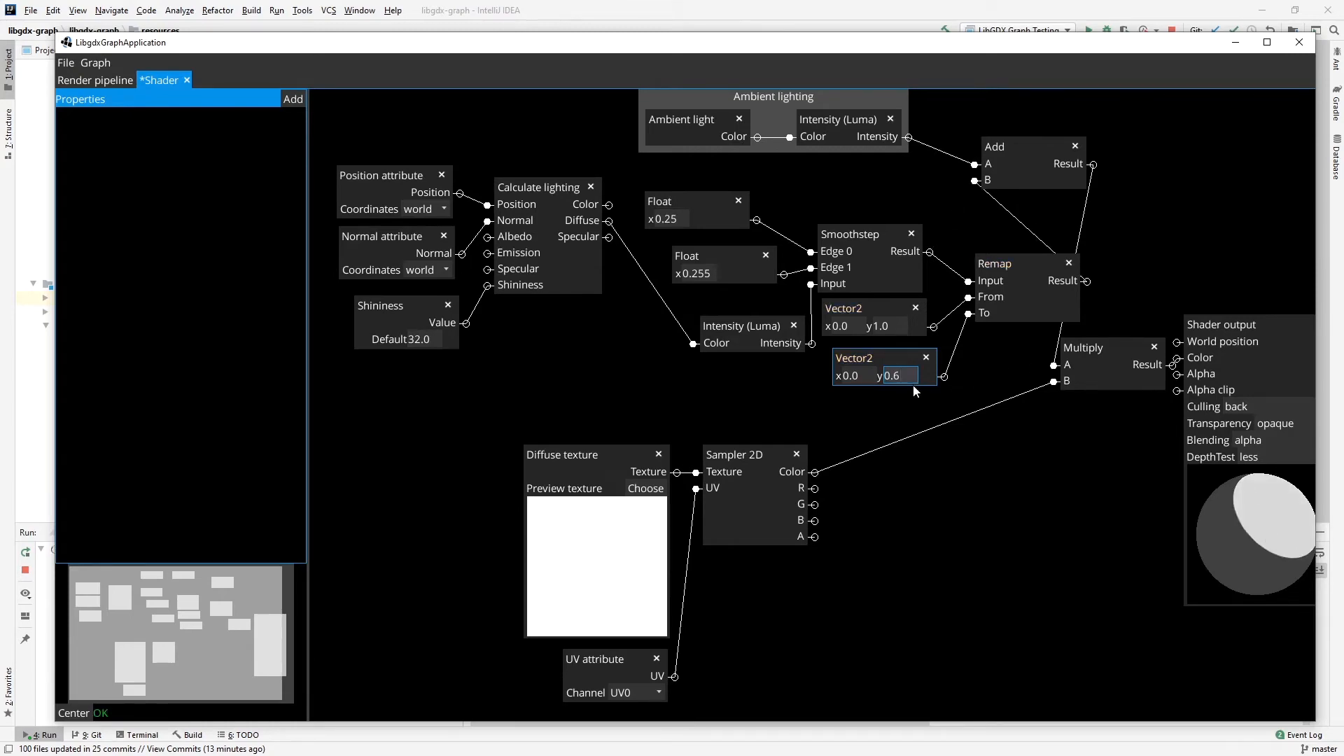
Try 0.2 as the y value of the Vector2 feeding Remap's To and return it to 0.6.
key("BackSpace")
type("2")
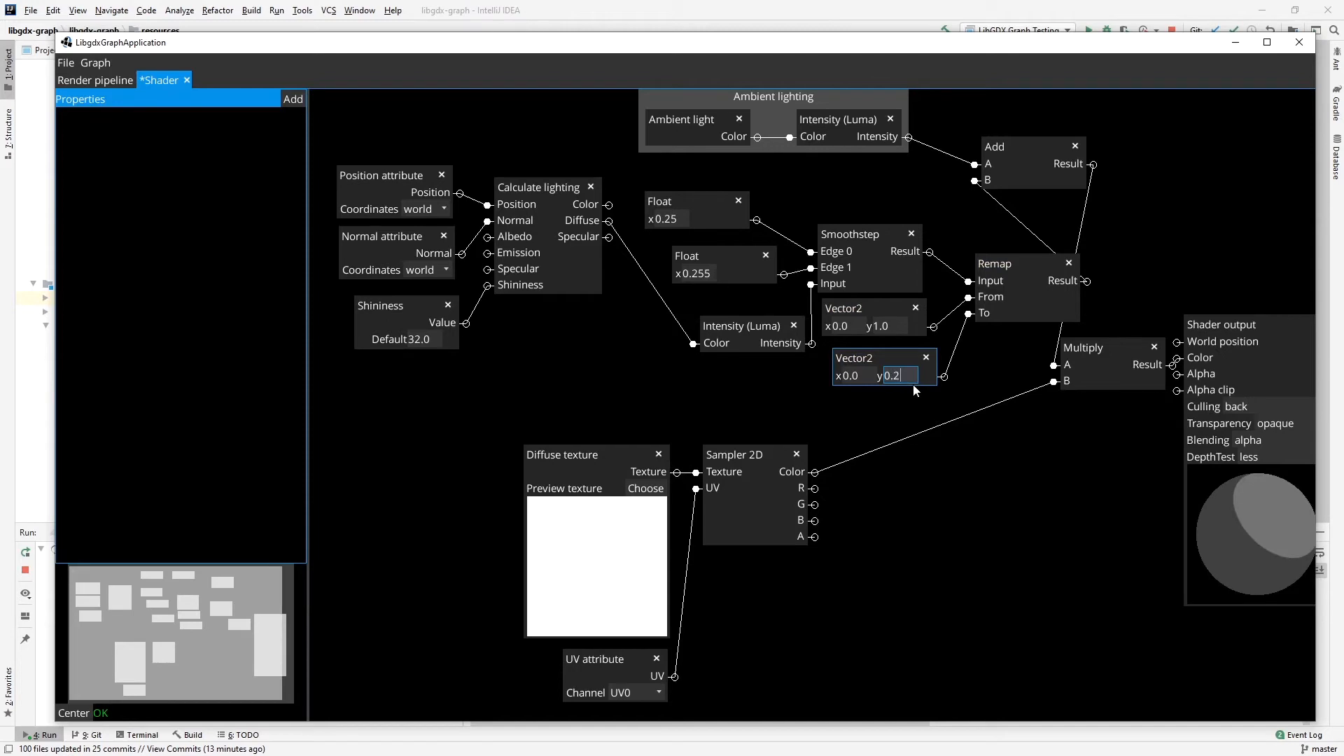
key("BackSpace")
type("6")
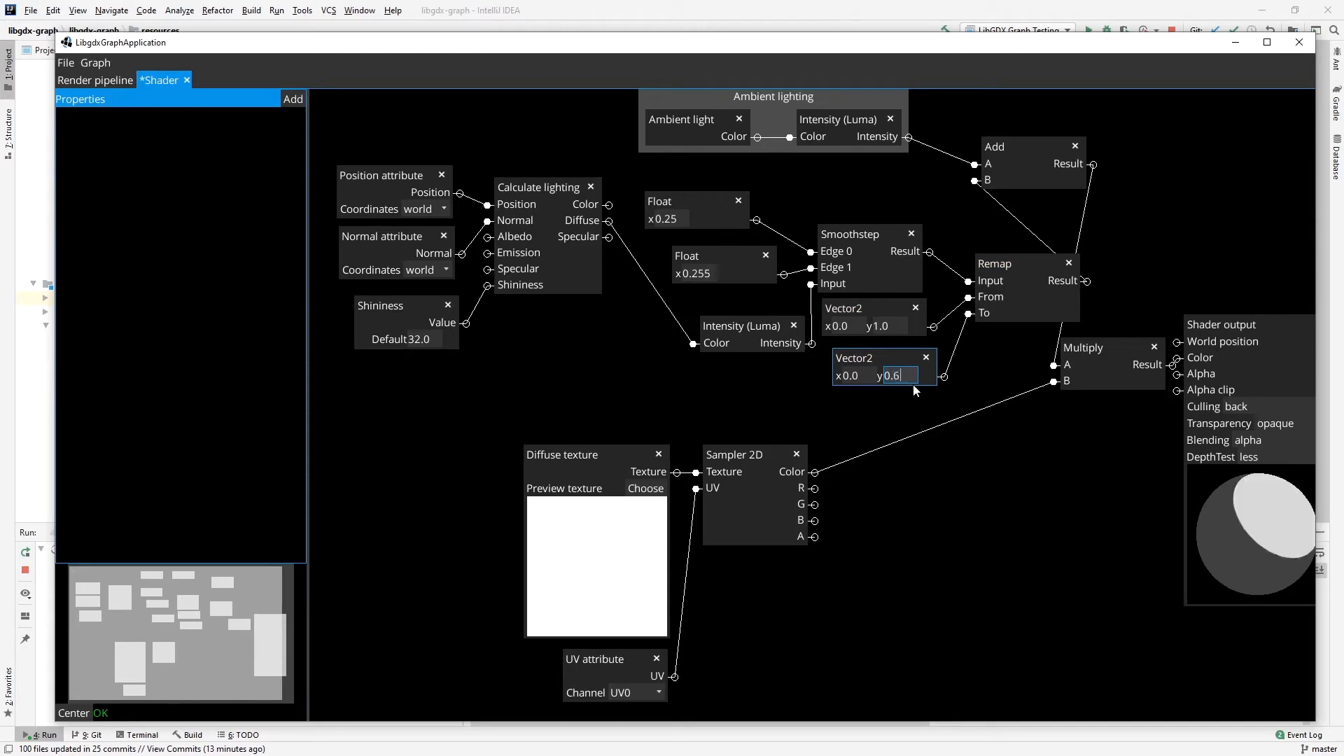
Group the two Floats, Intensity (Luma), Smoothstep, both Vector2 nodes and Remap under the name "Diffuse lighting".
left_click_drag(866, 362, 848, 371)
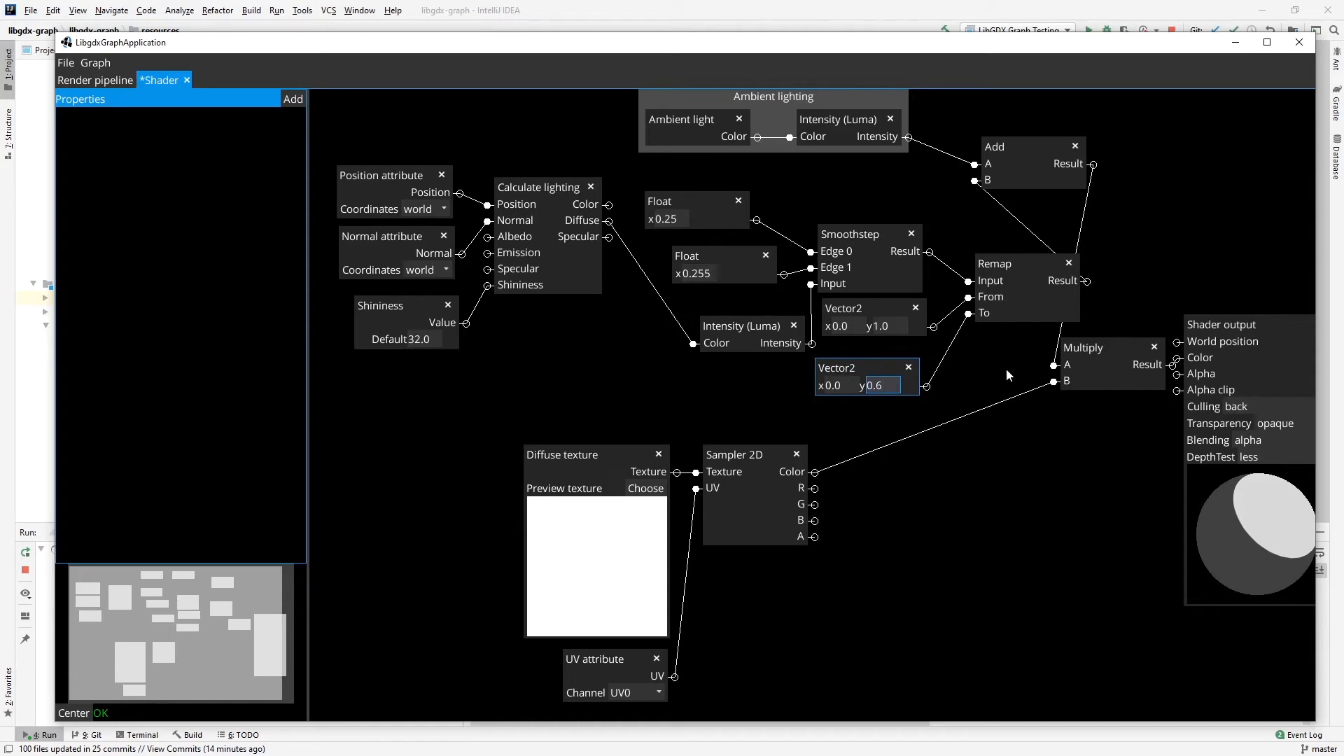
left_click(692, 203)
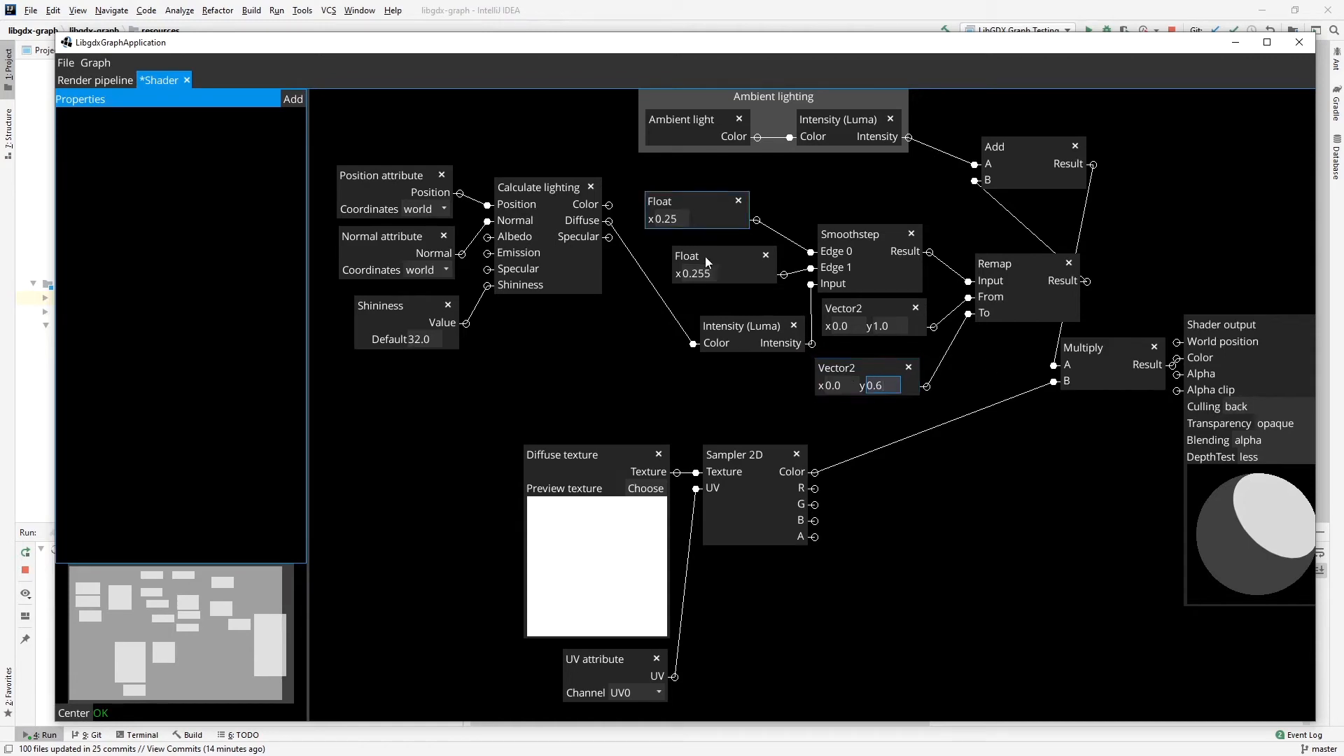
left_click(704, 256, "ctrl")
left_click(736, 325, "ctrl")
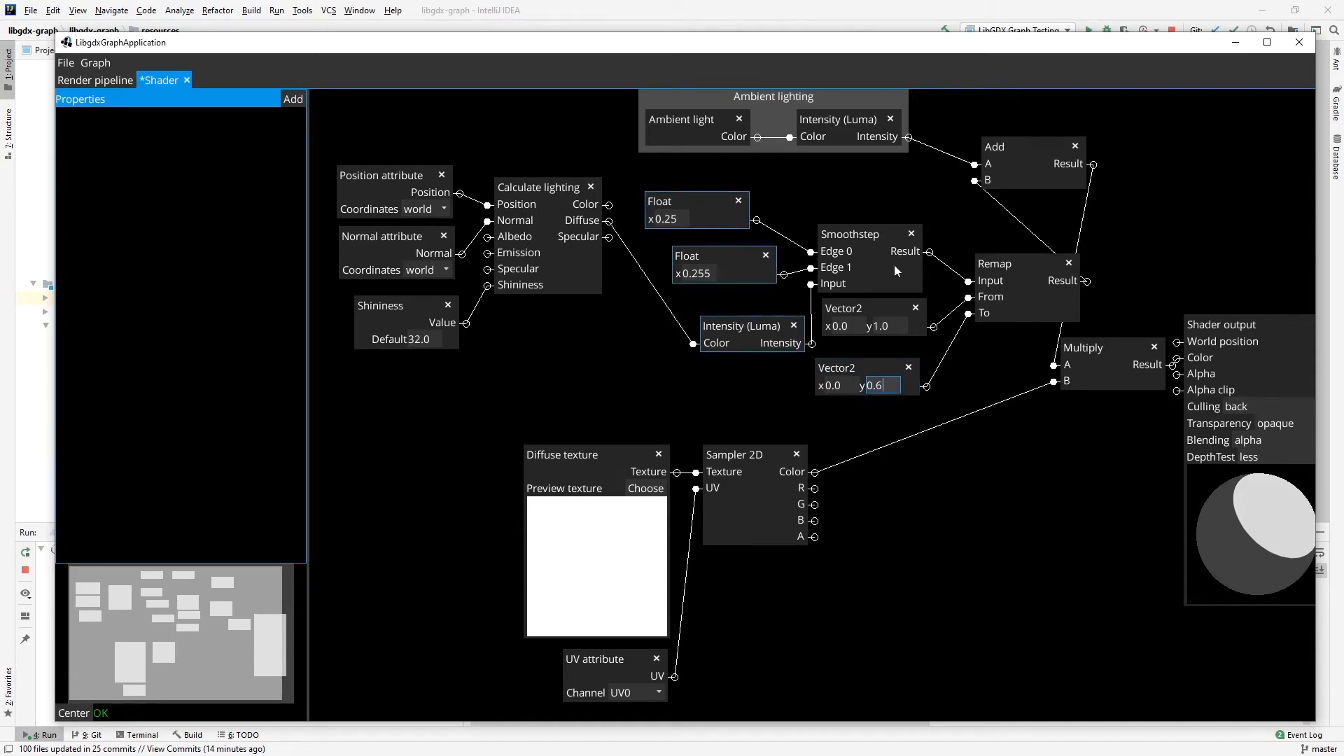
left_click(868, 230, "ctrl")
left_click(859, 325, "ctrl")
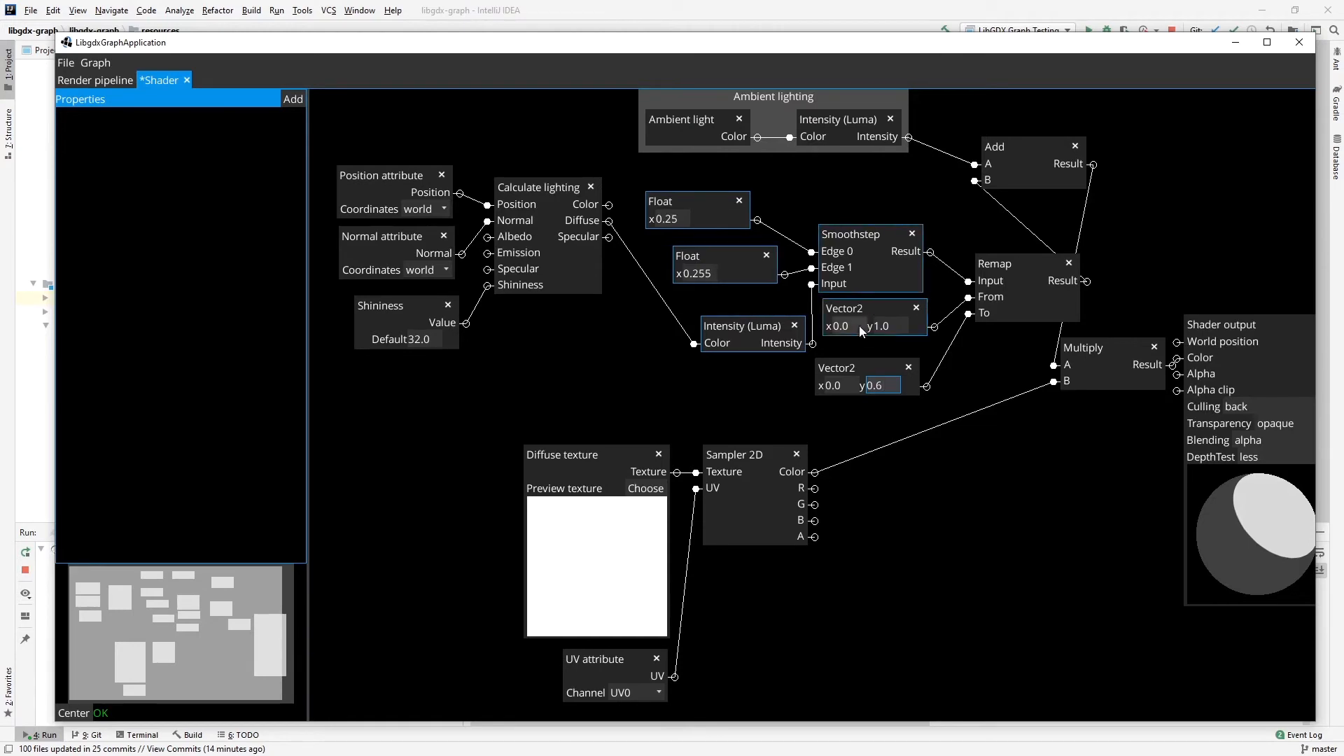
left_click(852, 369, "ctrl")
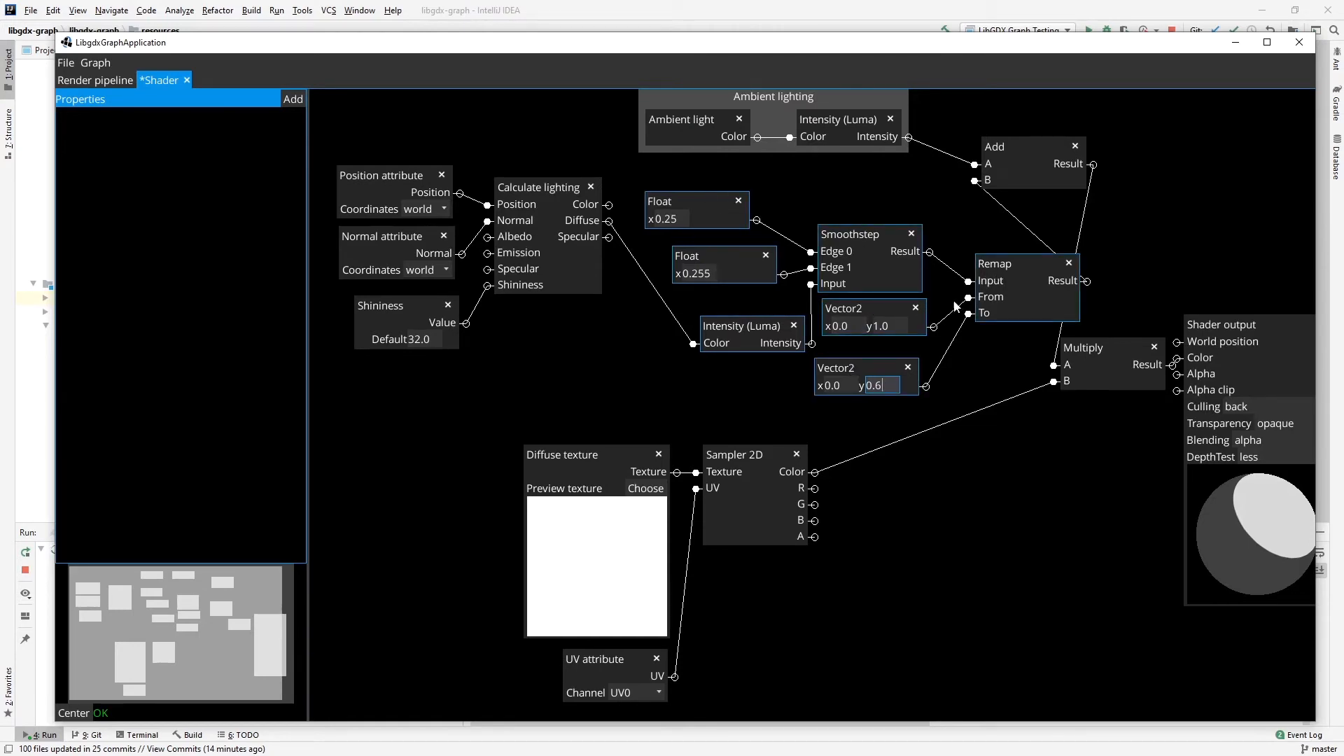
key("ctrl+g")
type("D")
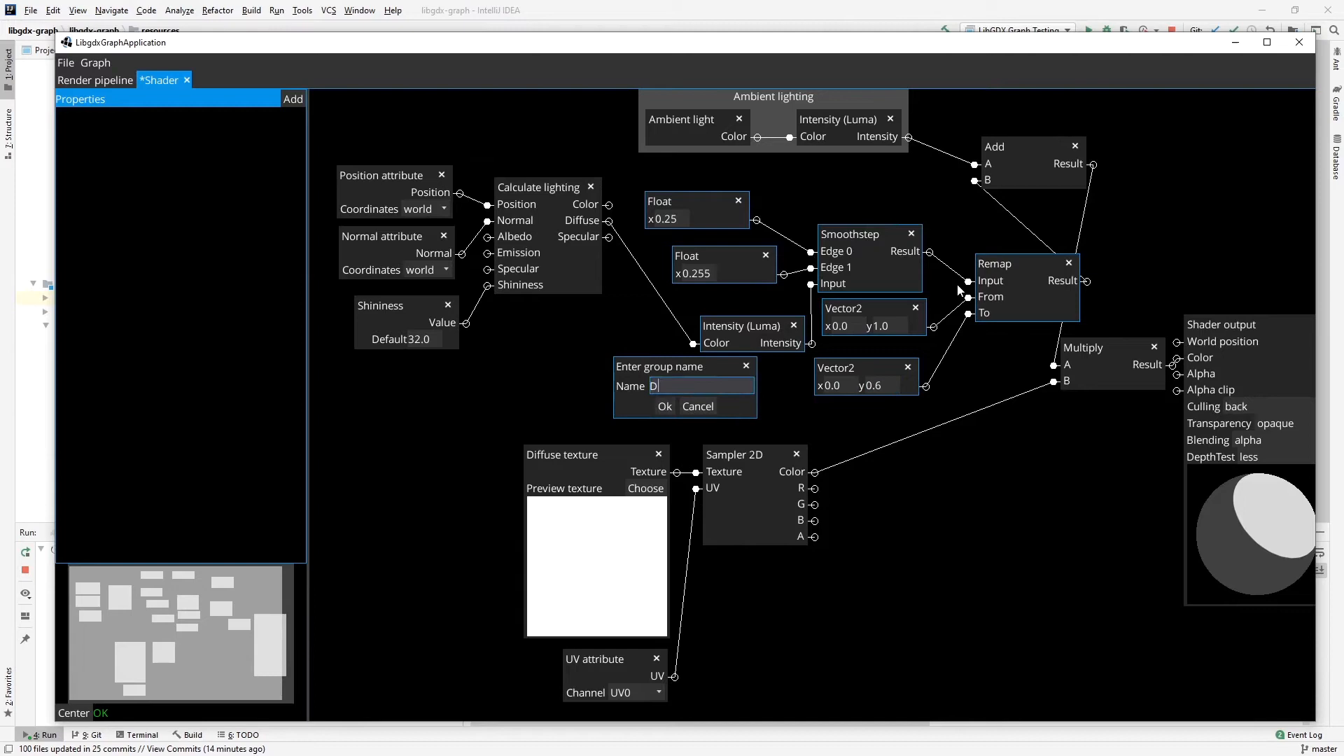
type("iffuse lighting")
key("Return")
Spread out the lighting layout by shifting the attribute nodes, Shininess, Calculate lighting and Diffuse lighting group left, and Add and Ambient lighting right.
left_click_drag(449, 182, 313, 167)
left_click_drag(374, 237, 273, 219)
left_click_drag(387, 303, 283, 277)
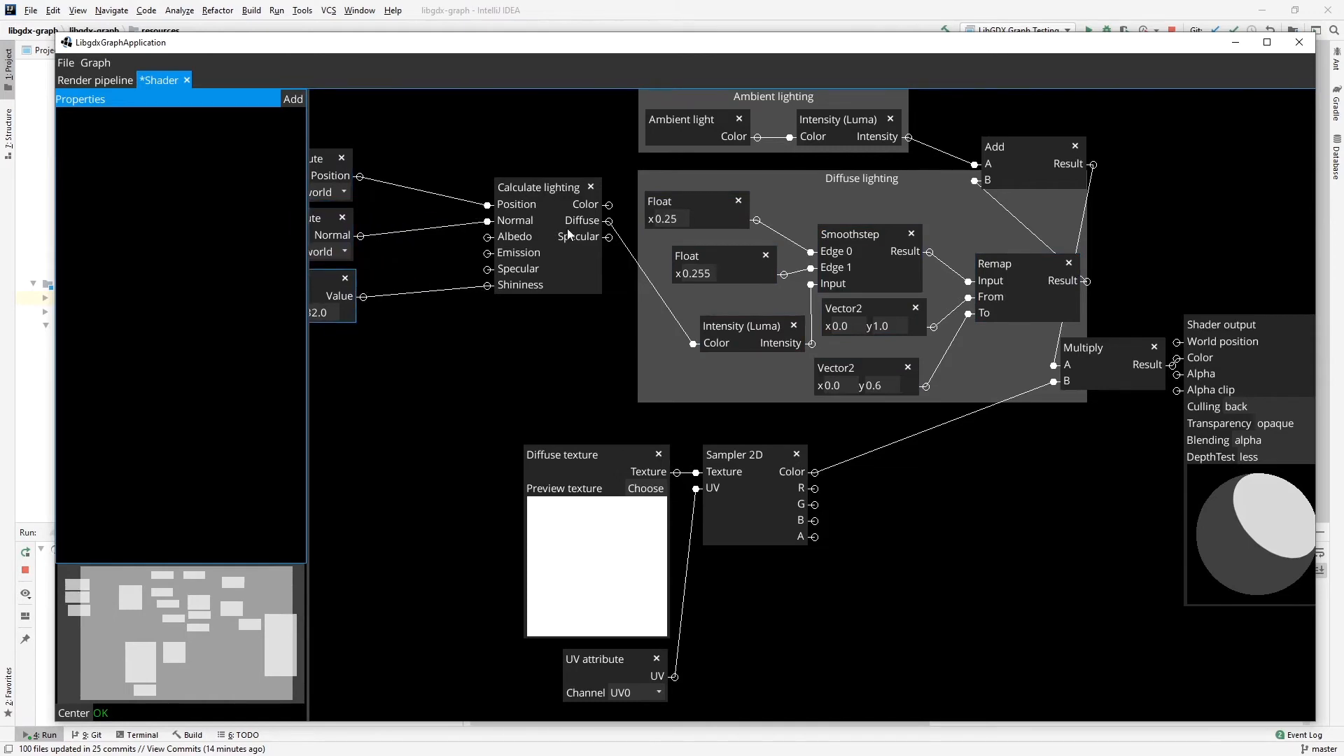
left_click_drag(548, 188, 442, 167)
left_click_drag(849, 179, 725, 172)
left_click_drag(1020, 147, 1050, 151)
left_click_drag(812, 98, 867, 105)
Move the Sampler 2D, Diffuse texture and UV attribute nodes to the area below Multiply.
left_click_drag(765, 461, 1101, 533)
left_click_drag(547, 474, 926, 526)
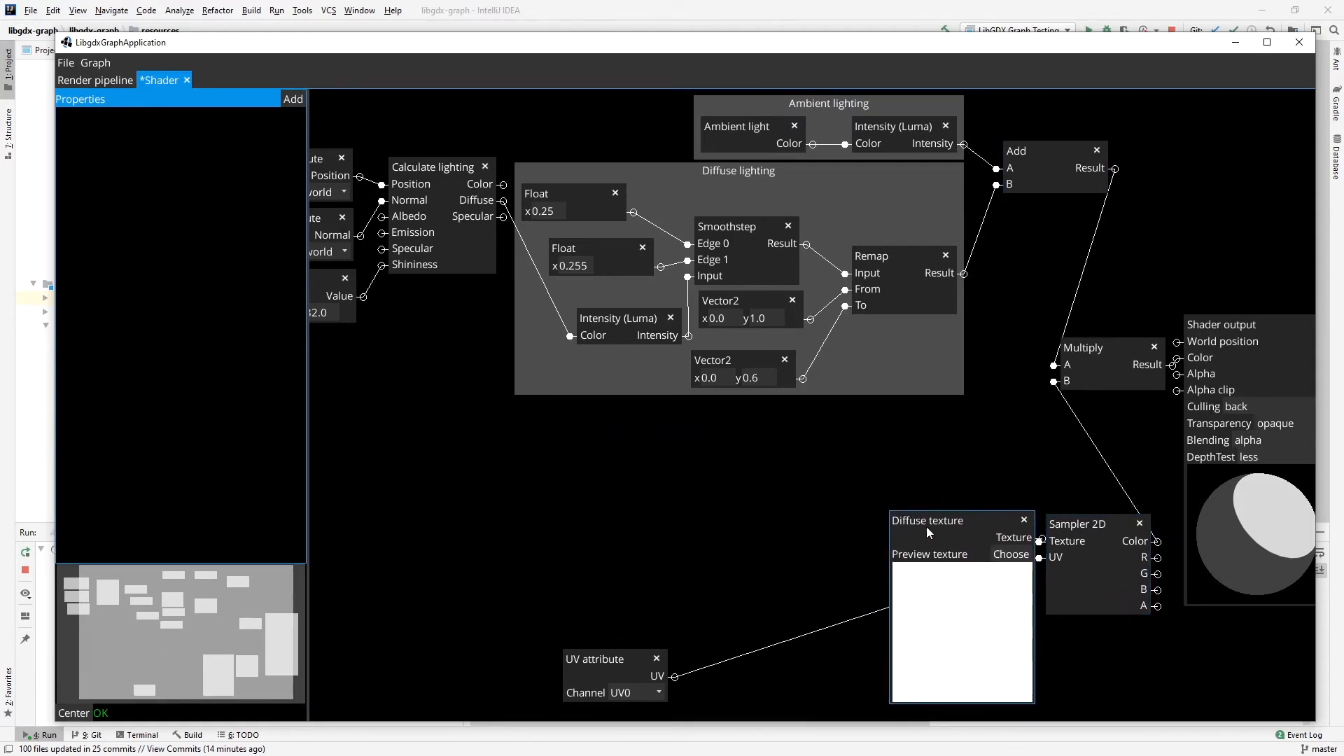
left_click_drag(579, 664, 1073, 673)
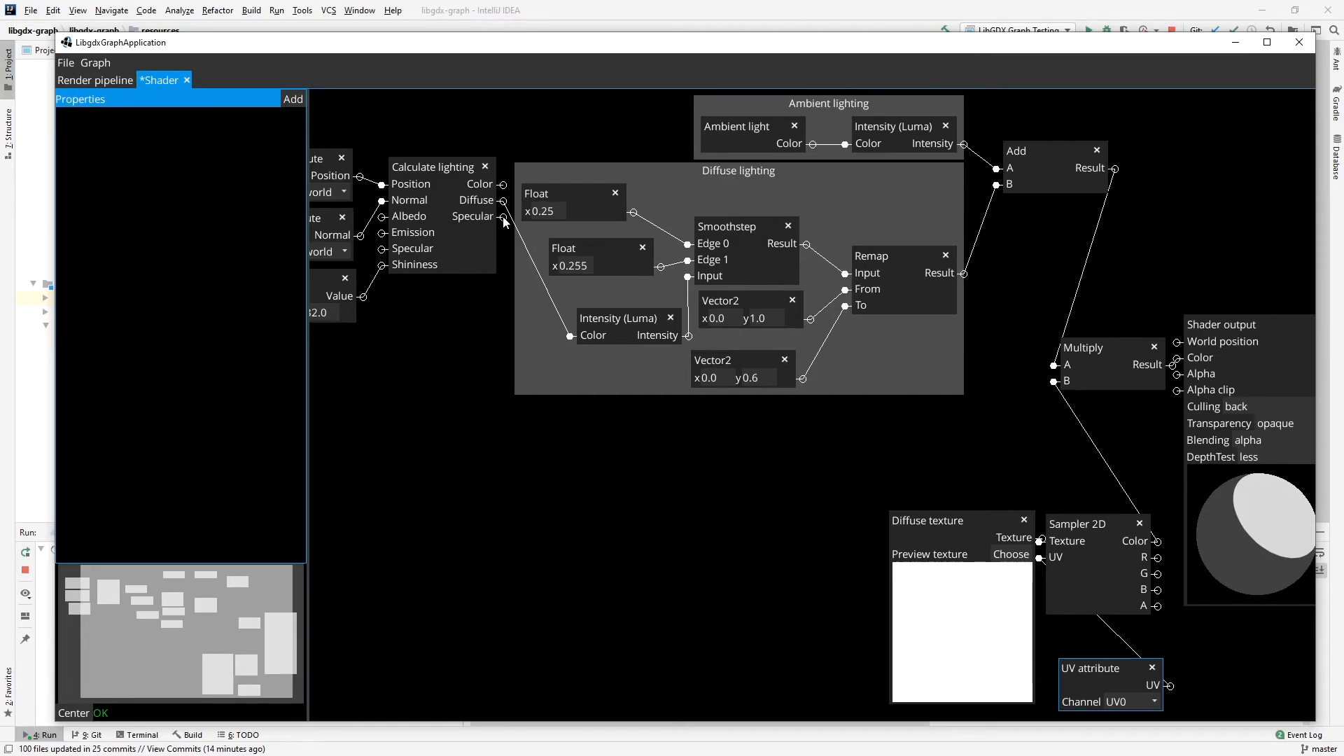
Add an Intensity (Luma) node below the Diffuse lighting group and connect Calculate lighting's Specular output to its Color.
right_click(544, 439)
mouse_move(588, 533)
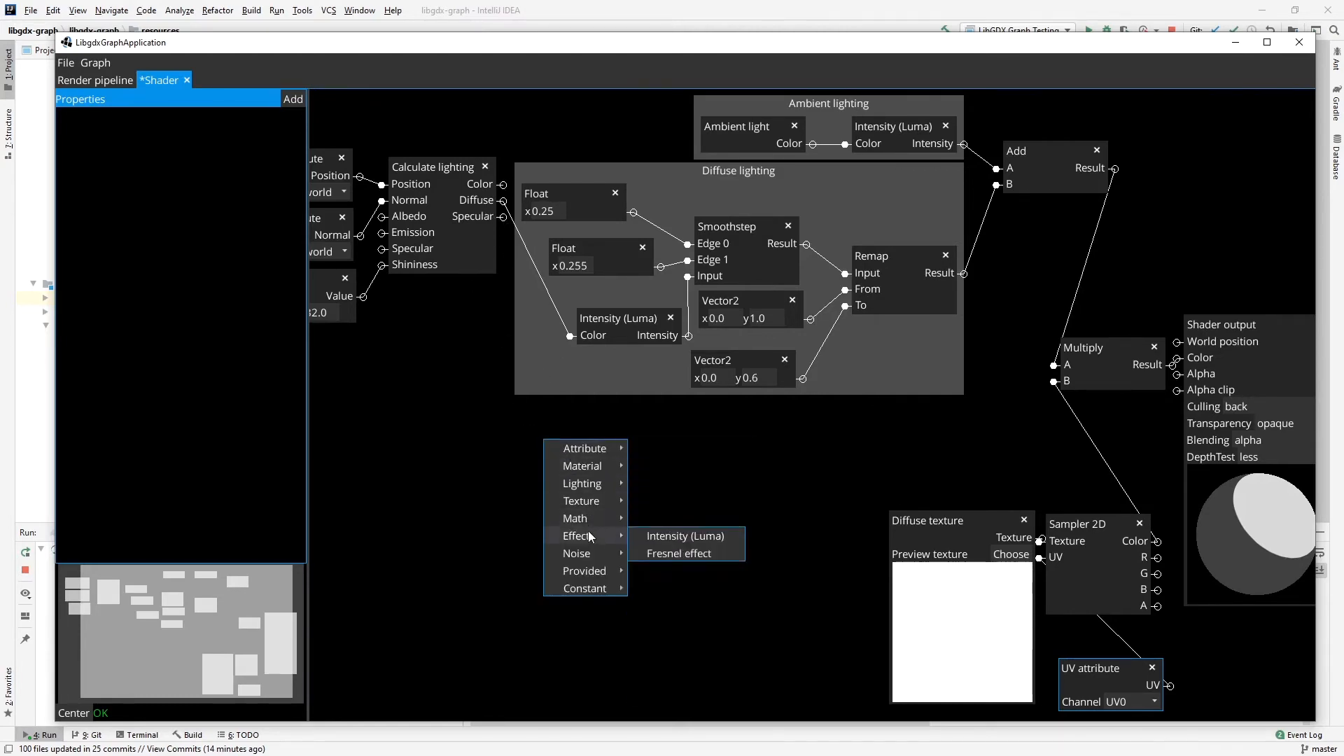
left_click(668, 536)
left_click_drag(503, 216, 560, 456)
Arrange the nodes inside the Diffuse lighting group into compact, aligned columns.
left_click_drag(589, 196, 618, 203)
left_click_drag(715, 230, 718, 200)
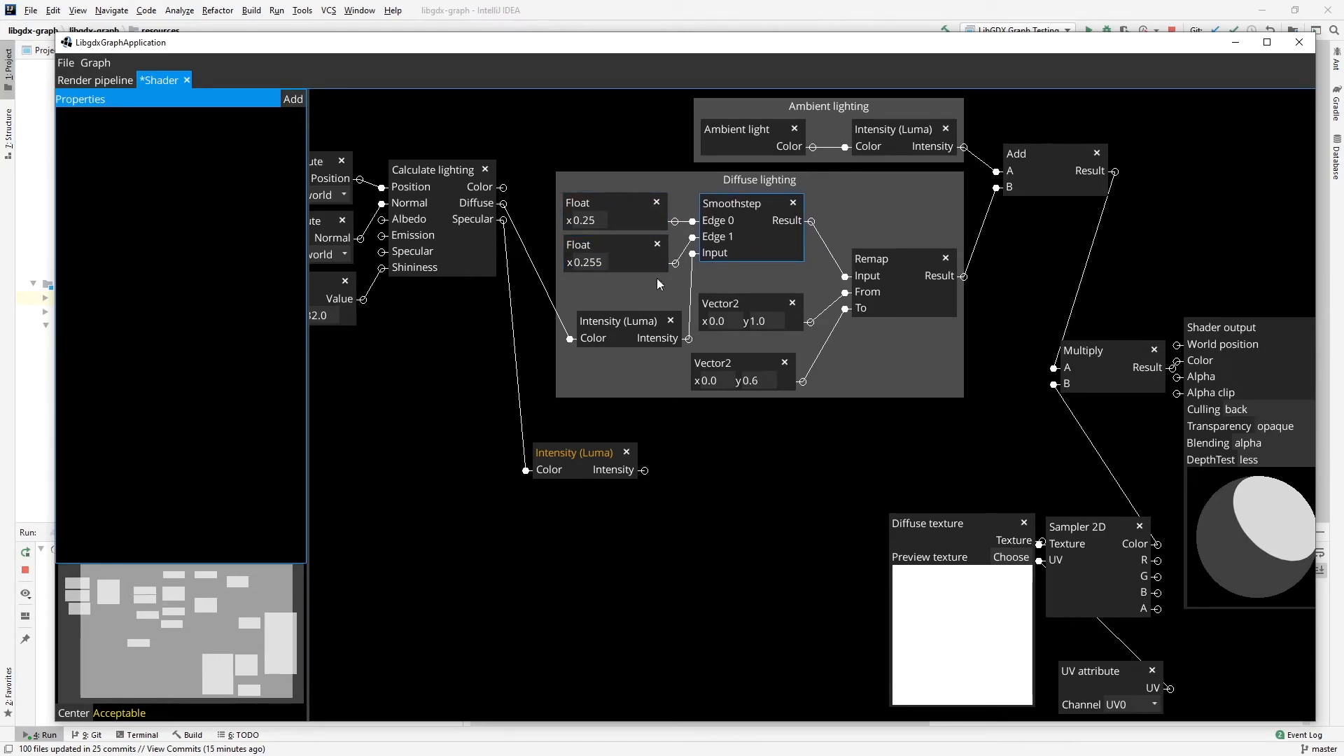
left_click_drag(643, 320, 627, 285)
left_click_drag(716, 303, 723, 278)
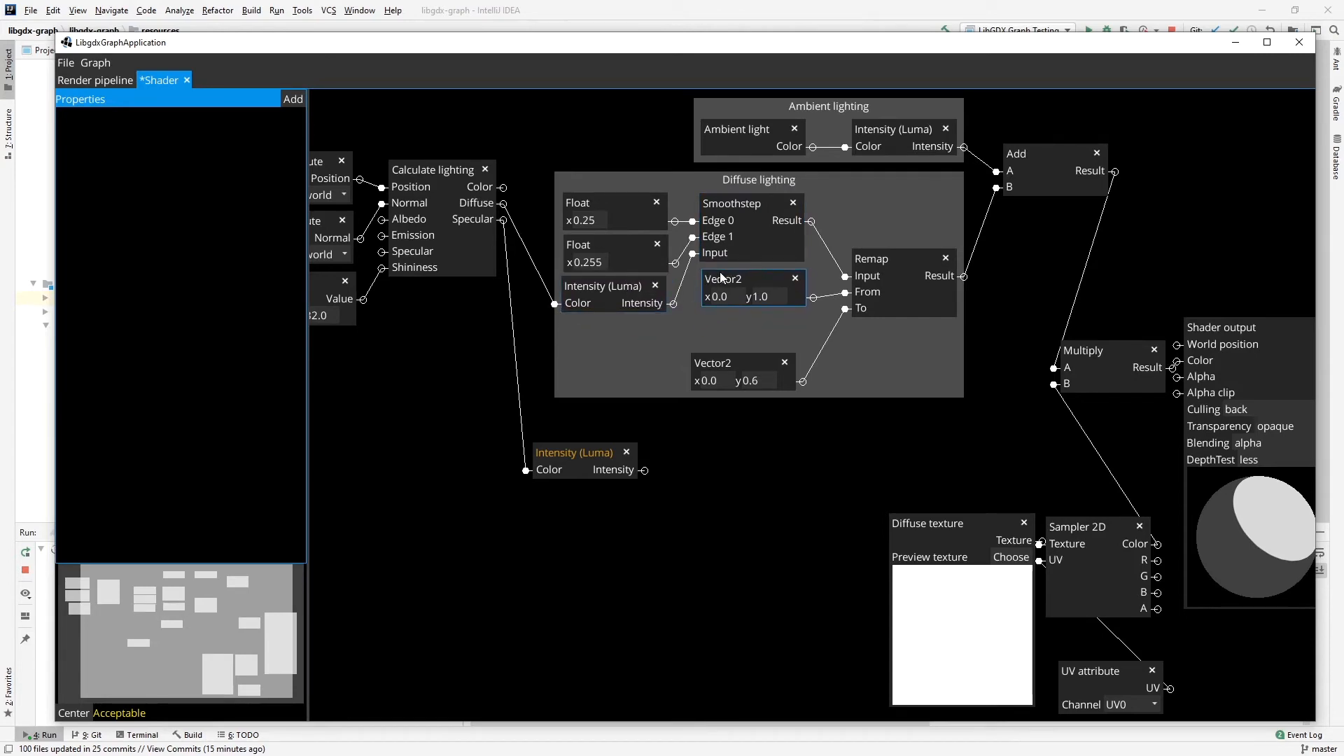
left_click_drag(720, 362, 731, 322)
left_click_drag(875, 261, 862, 203)
Add a Smoothstep node to the right of the specular Intensity (Luma) and connect Intensity to its Input.
mouse_move(591, 442)
left_mouse_down()
mouse_move(632, 419)
mouse_move(606, 435)
mouse_move(613, 459)
left_mouse_up()
right_click(740, 437)
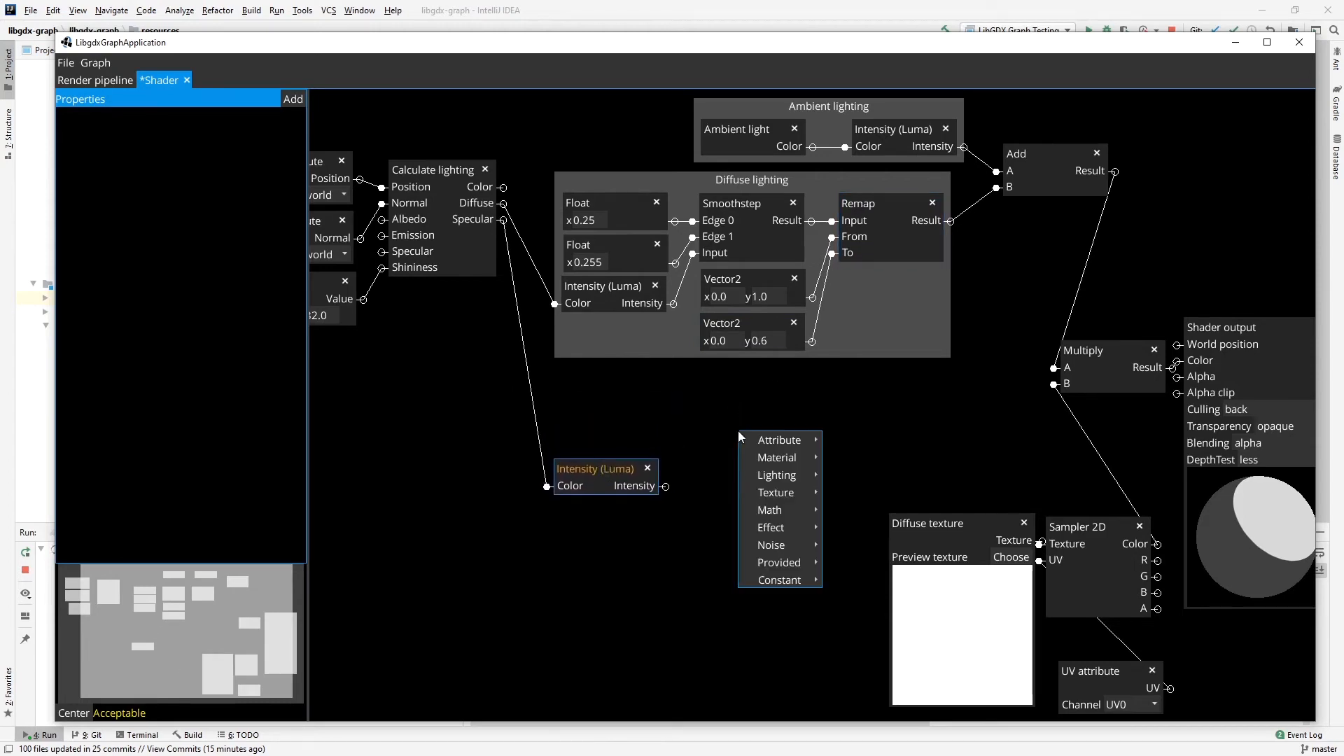
mouse_move(792, 506)
mouse_move(846, 598)
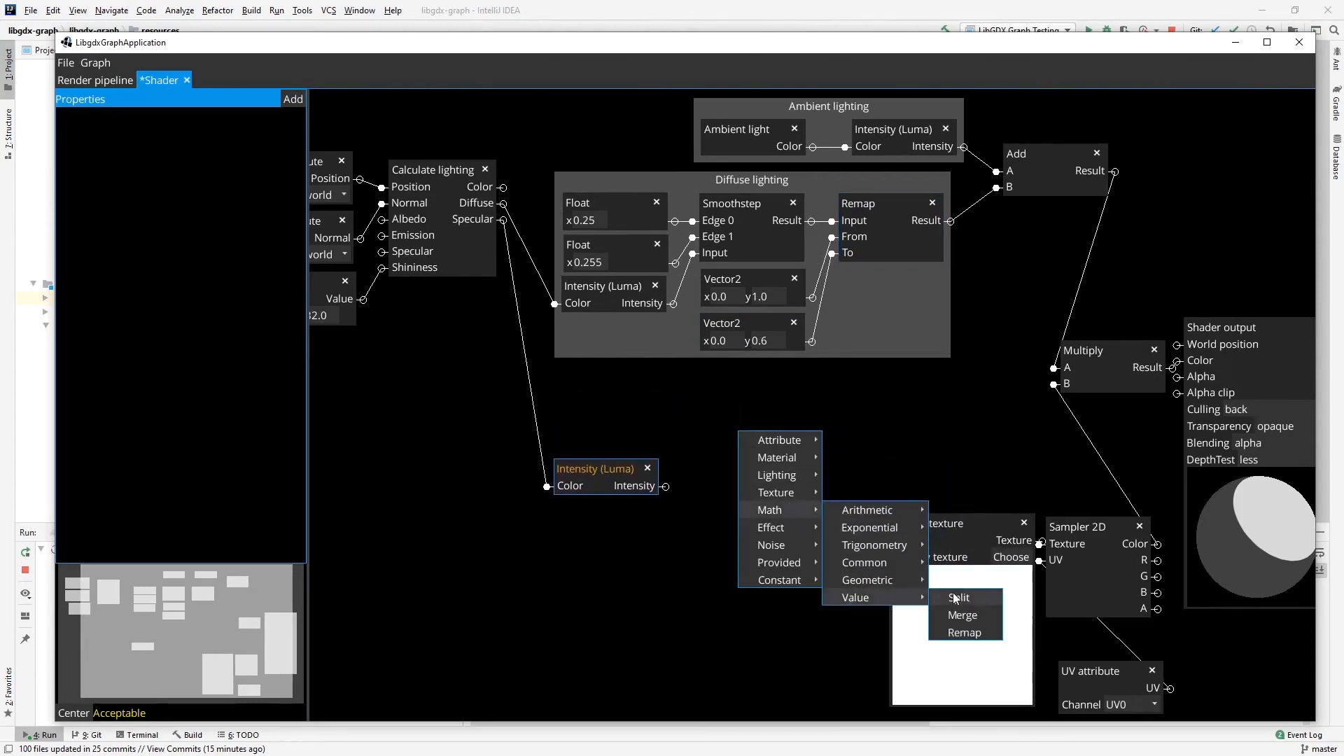
mouse_move(876, 569)
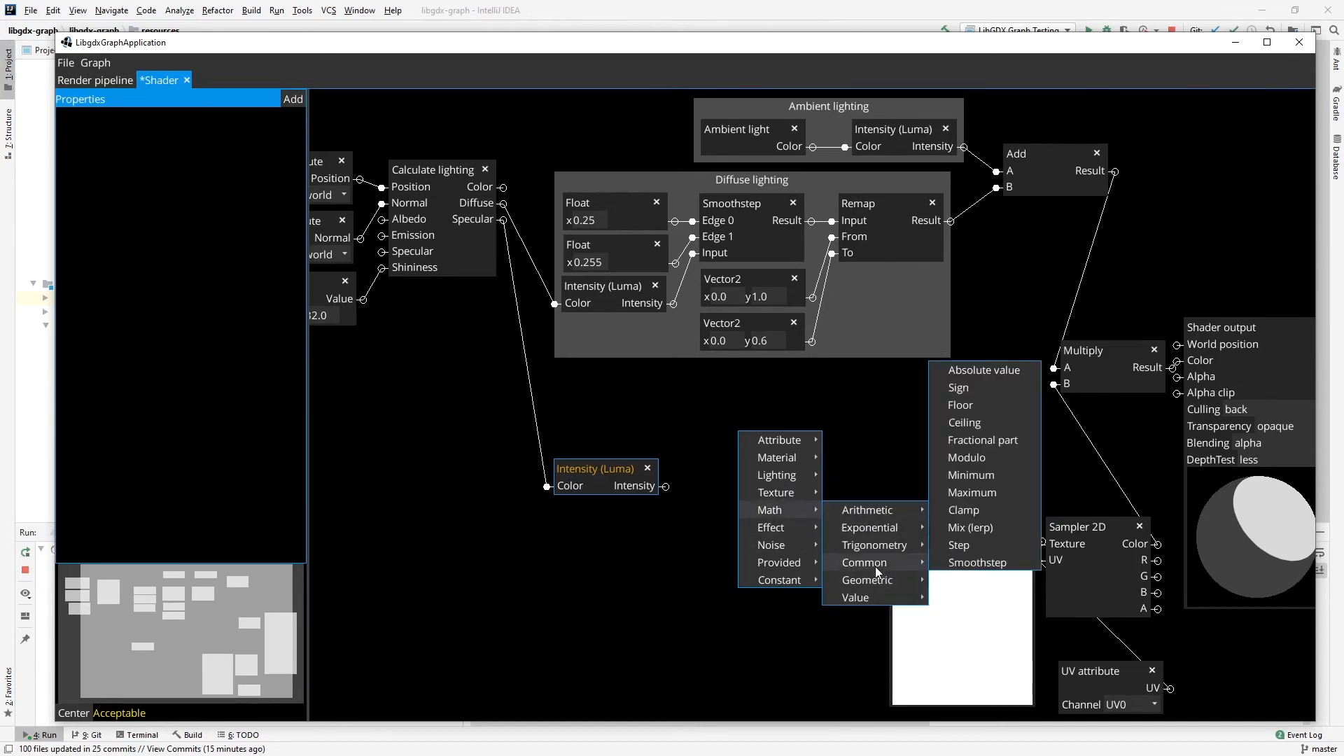
left_click(977, 563)
left_click_drag(782, 378, 767, 407)
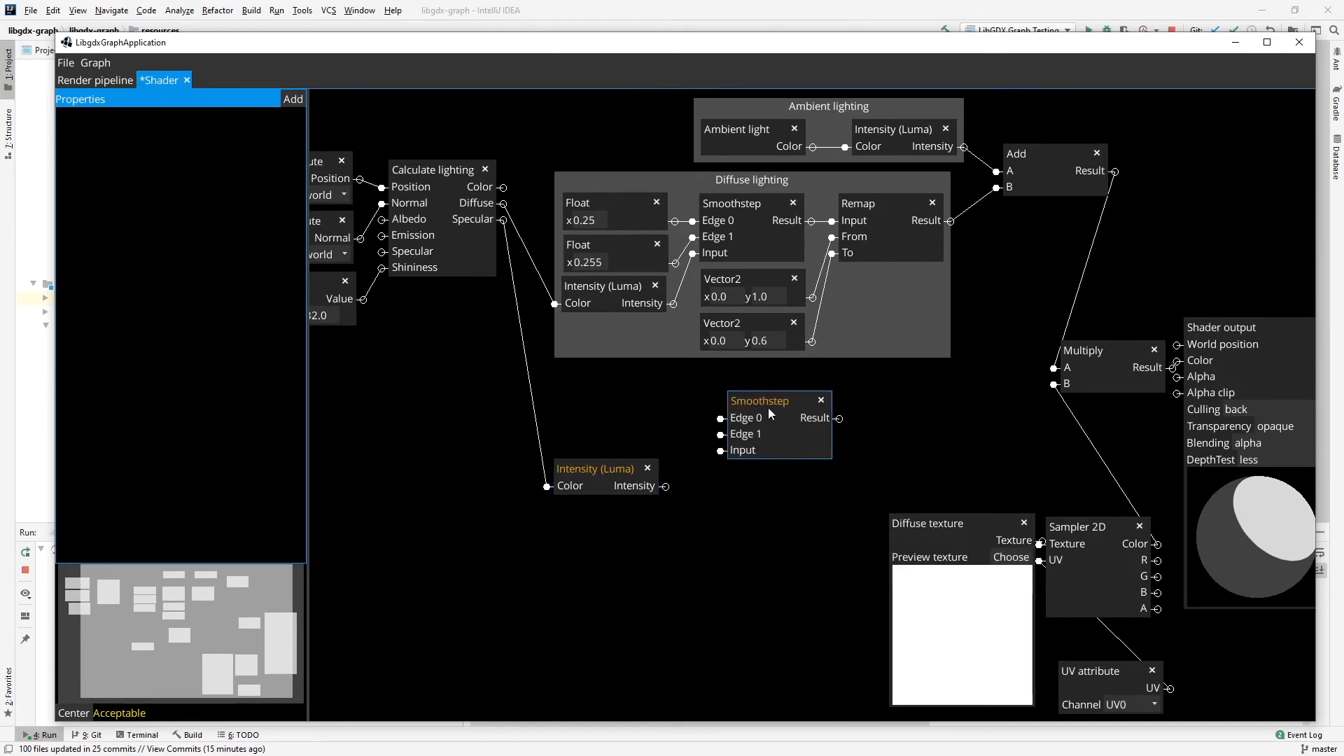
left_click_drag(666, 486, 721, 451)
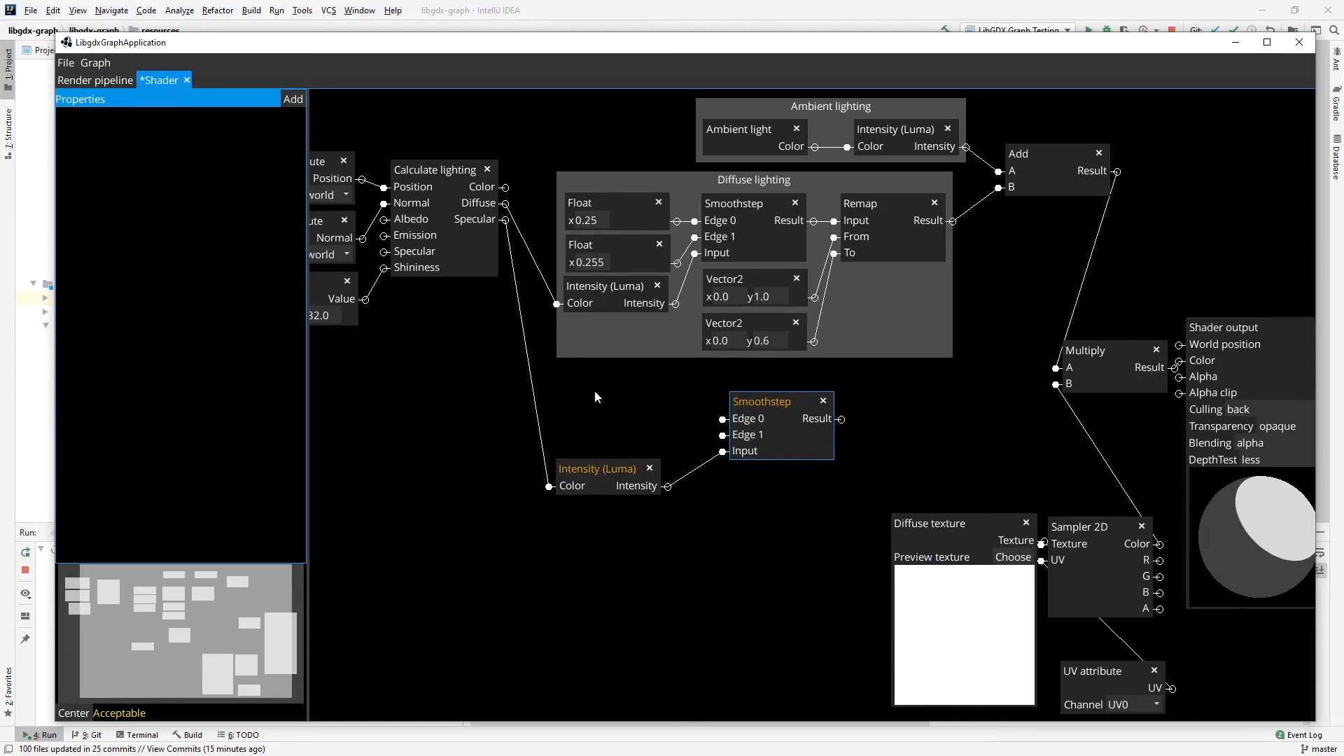
Add two Float constants and stack them above the specular Intensity (Luma) node.
right_click(592, 394)
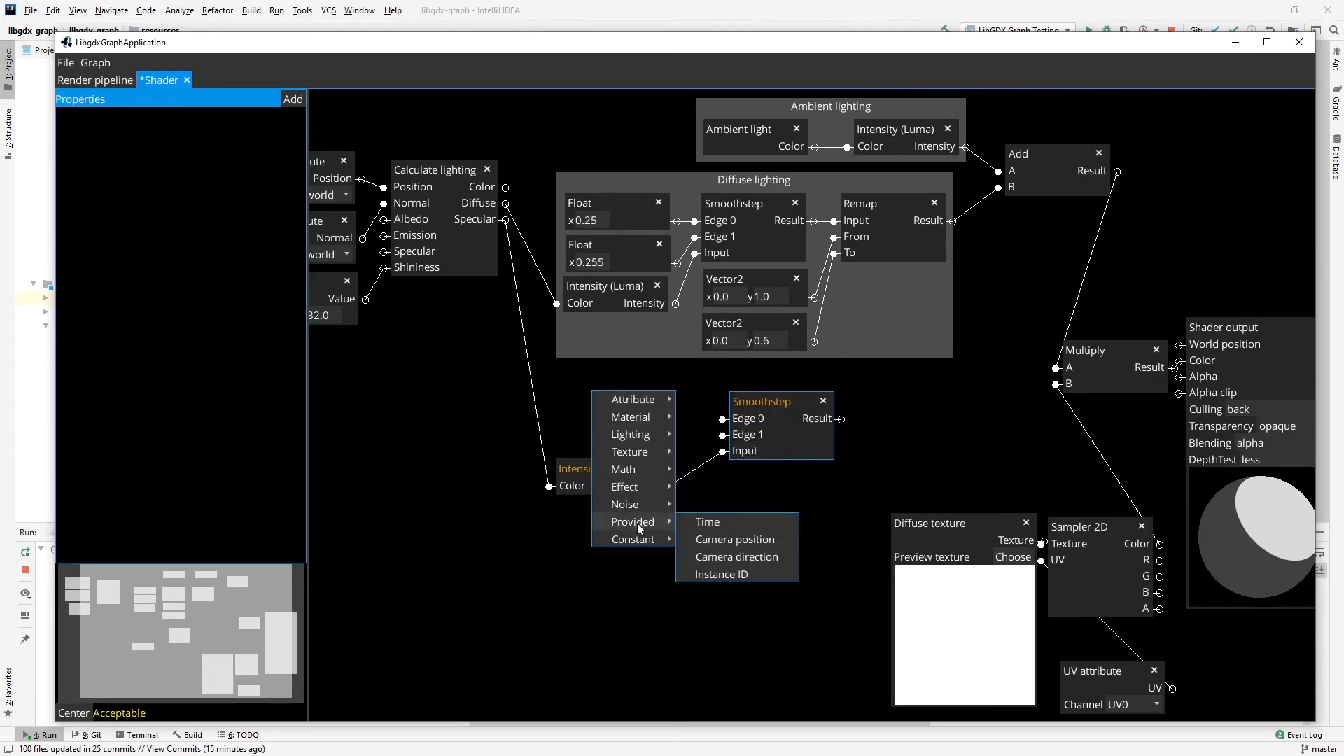
mouse_move(634, 539)
left_click(697, 556)
right_click(623, 406)
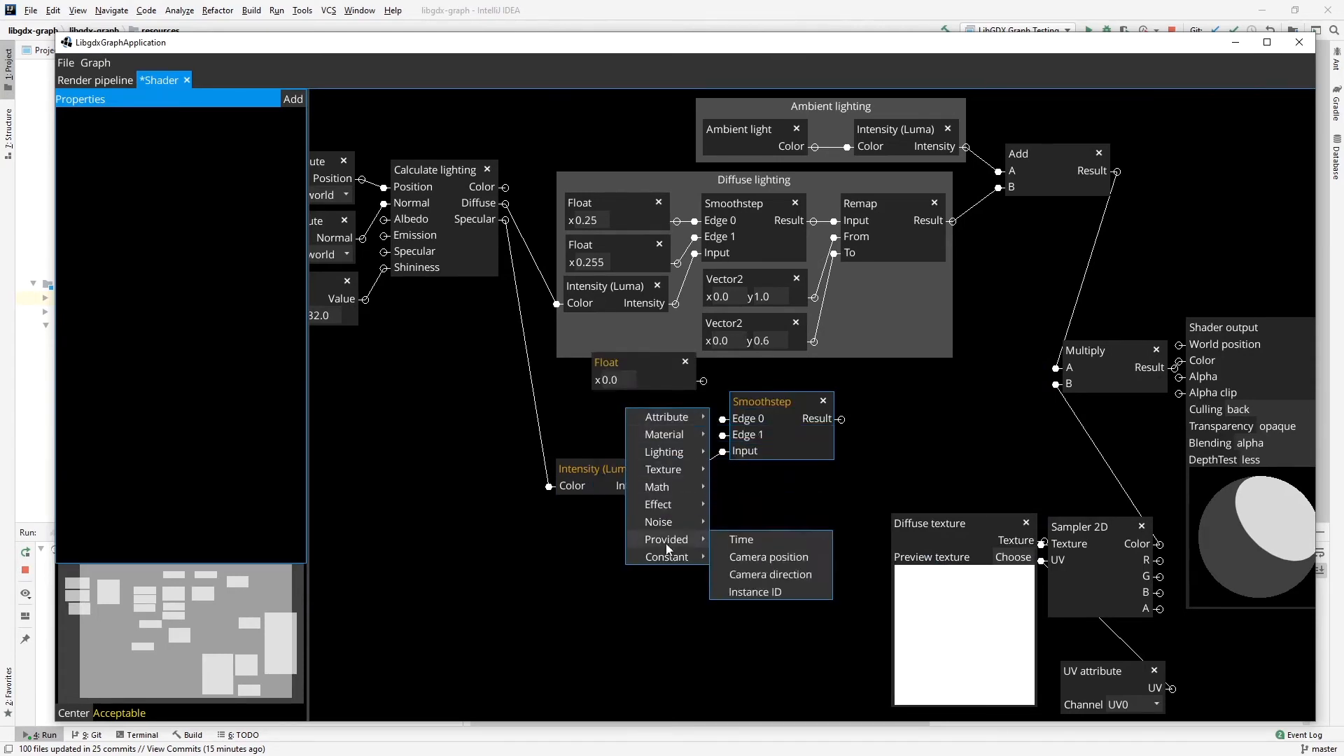
left_click(735, 569)
left_click_drag(658, 385, 611, 418)
left_click_drag(636, 371, 622, 386)
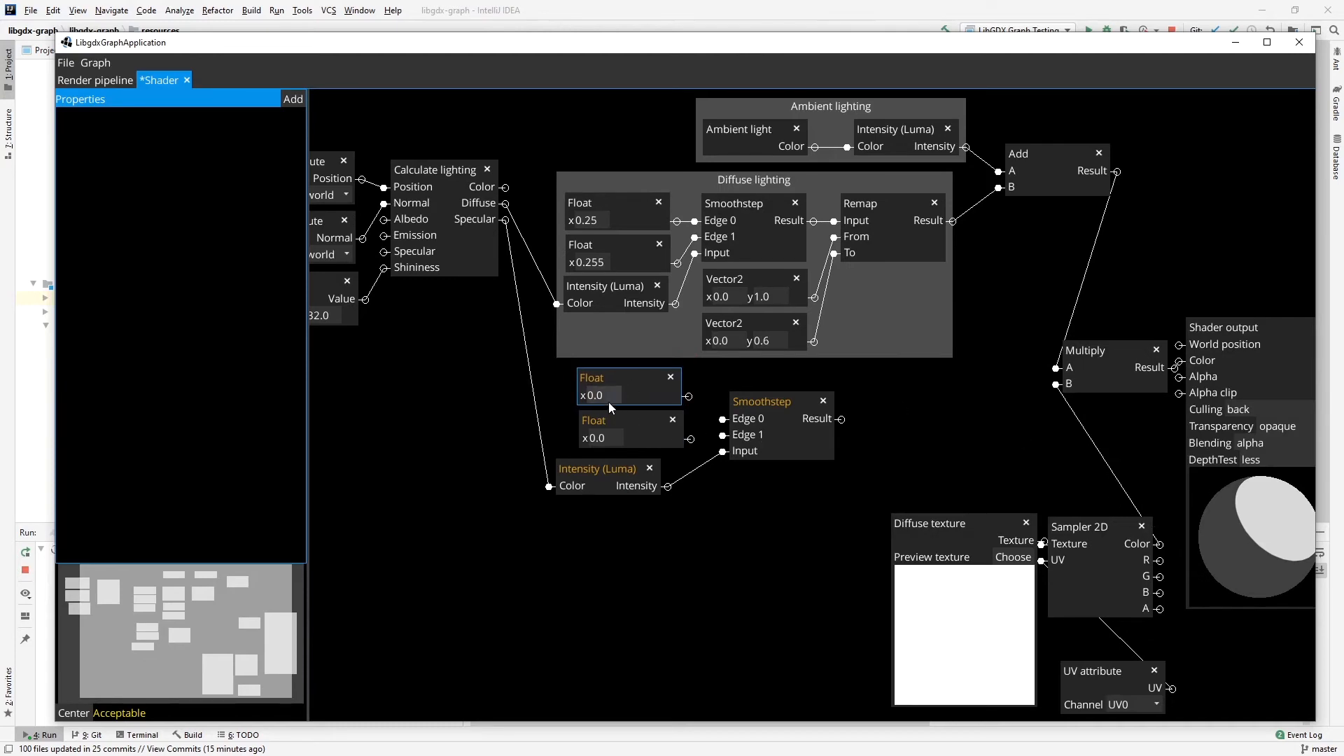
Set the new Floats to 0.015 and 0.2 and connect them to the specular Smoothstep's Edge 0 and Edge 1.
type("0.015")
double_click(611, 436)
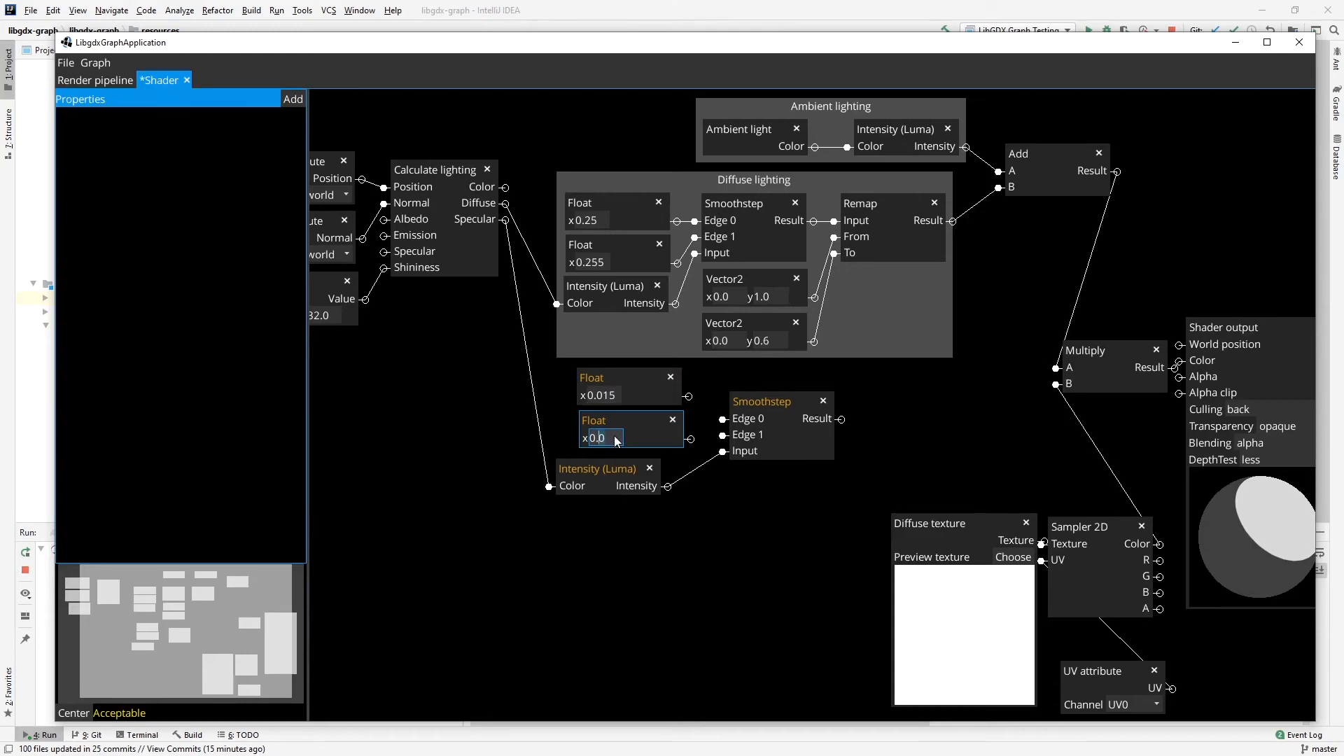
key("BackSpace")
type("2")
left_click_drag(689, 396, 723, 419)
left_click(721, 417)
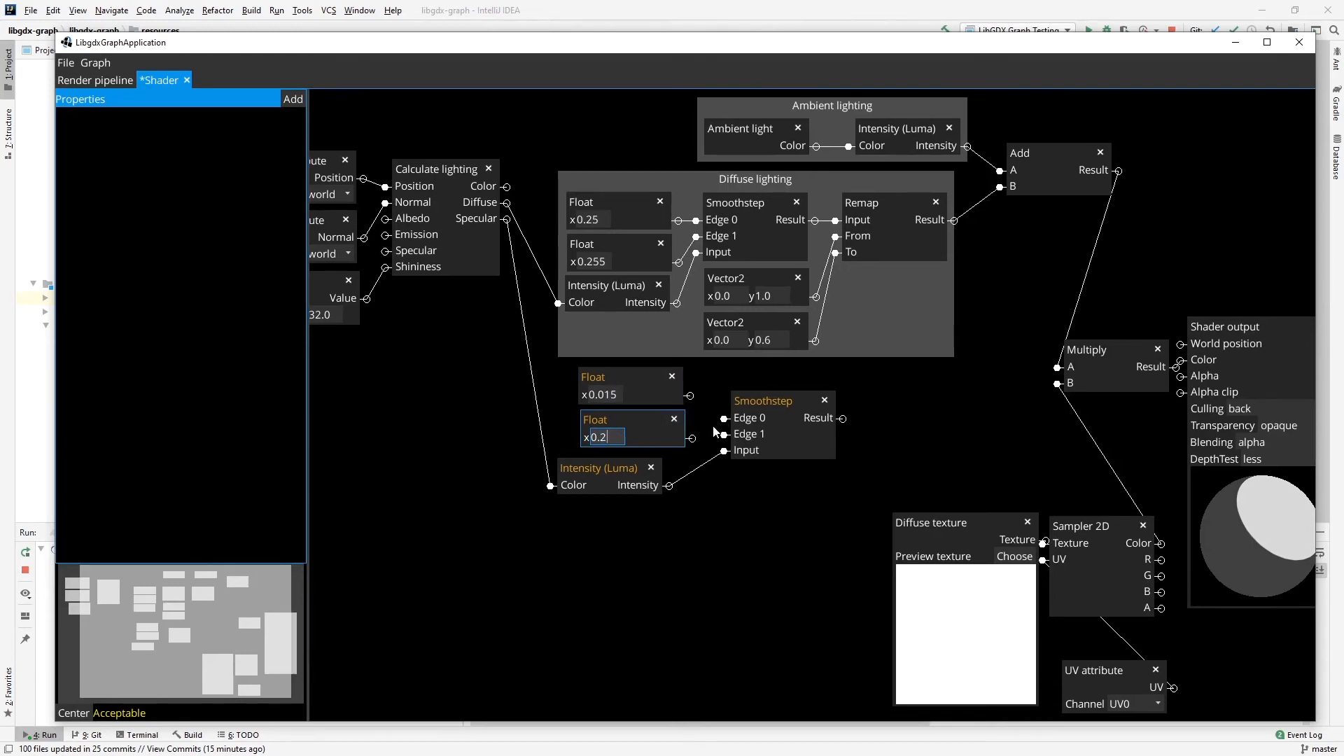
left_click(689, 397)
left_click_drag(692, 438, 729, 434)
Align the specular Floats and Intensity (Luma) in one column with Smoothstep directly beside them.
left_click_drag(774, 527, 737, 530)
left_click_drag(586, 473, 607, 472)
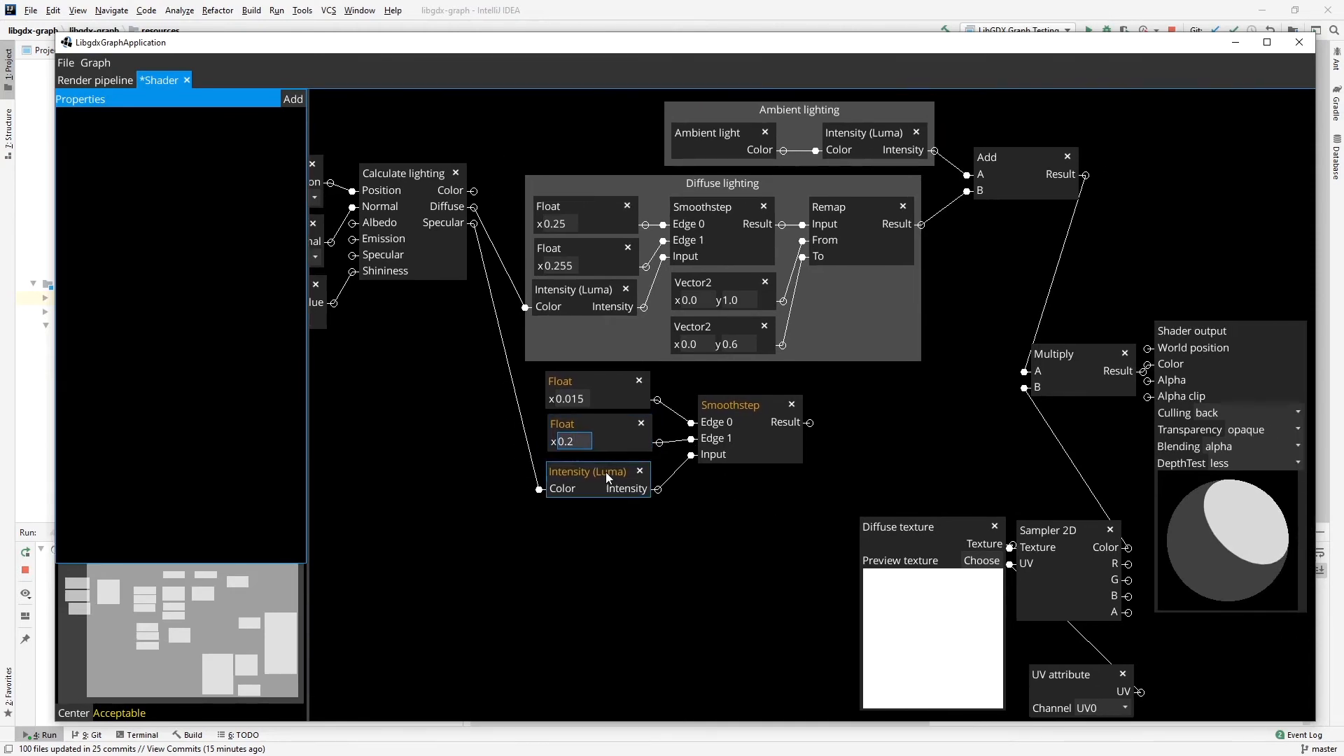
left_click_drag(590, 421, 589, 421)
left_click_drag(616, 472, 615, 468)
left_click(616, 422)
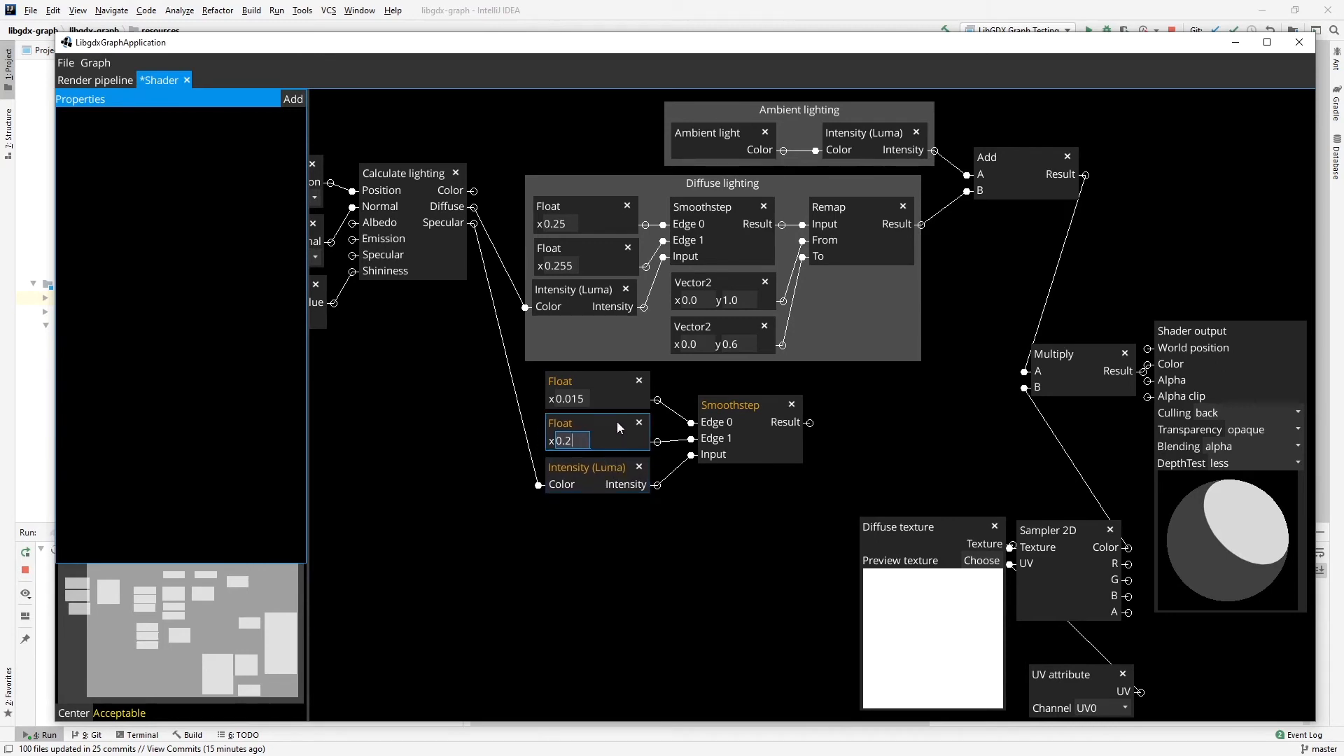
left_click_drag(758, 407, 739, 389)
left_click_drag(730, 378, 729, 379)
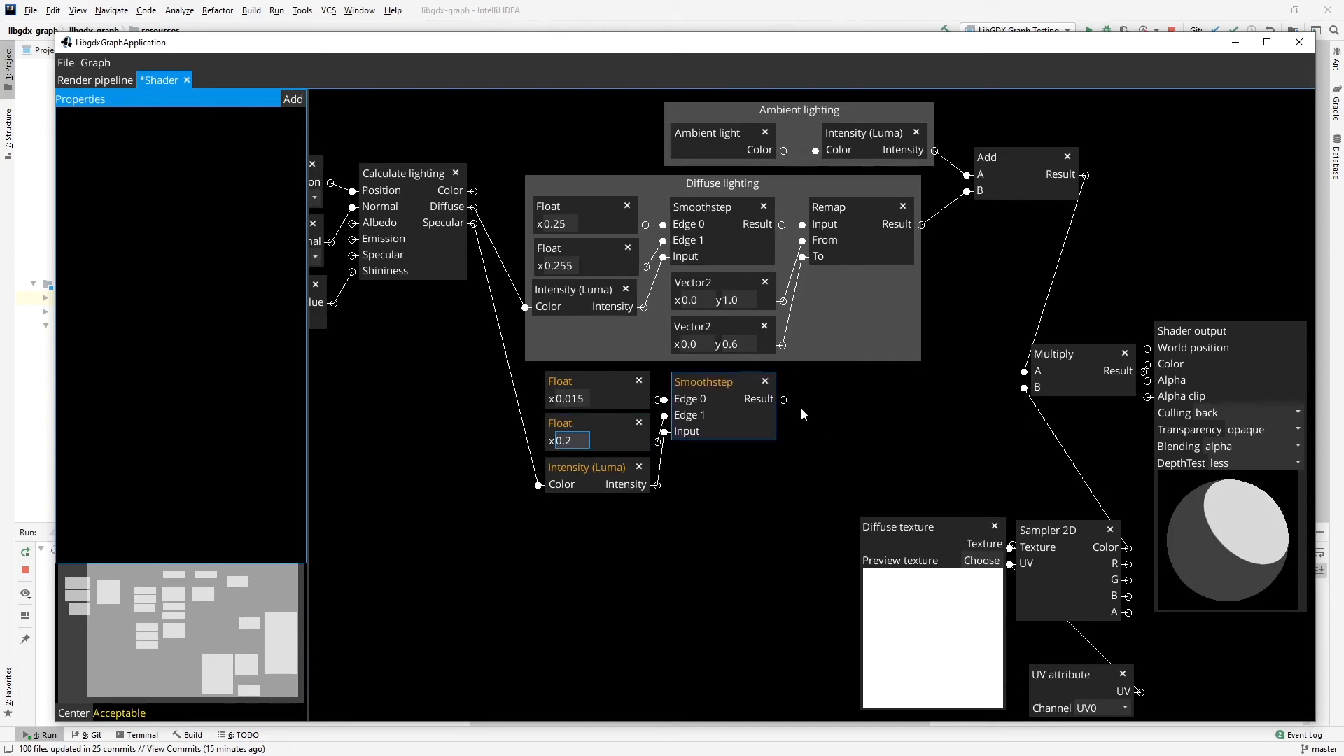
Shift Shader output and Multiply right, and insert an Add node before them with the specular Smoothstep's Result connected to B.
left_click_drag(1183, 330, 1259, 331)
left_click_drag(1059, 355, 1139, 355)
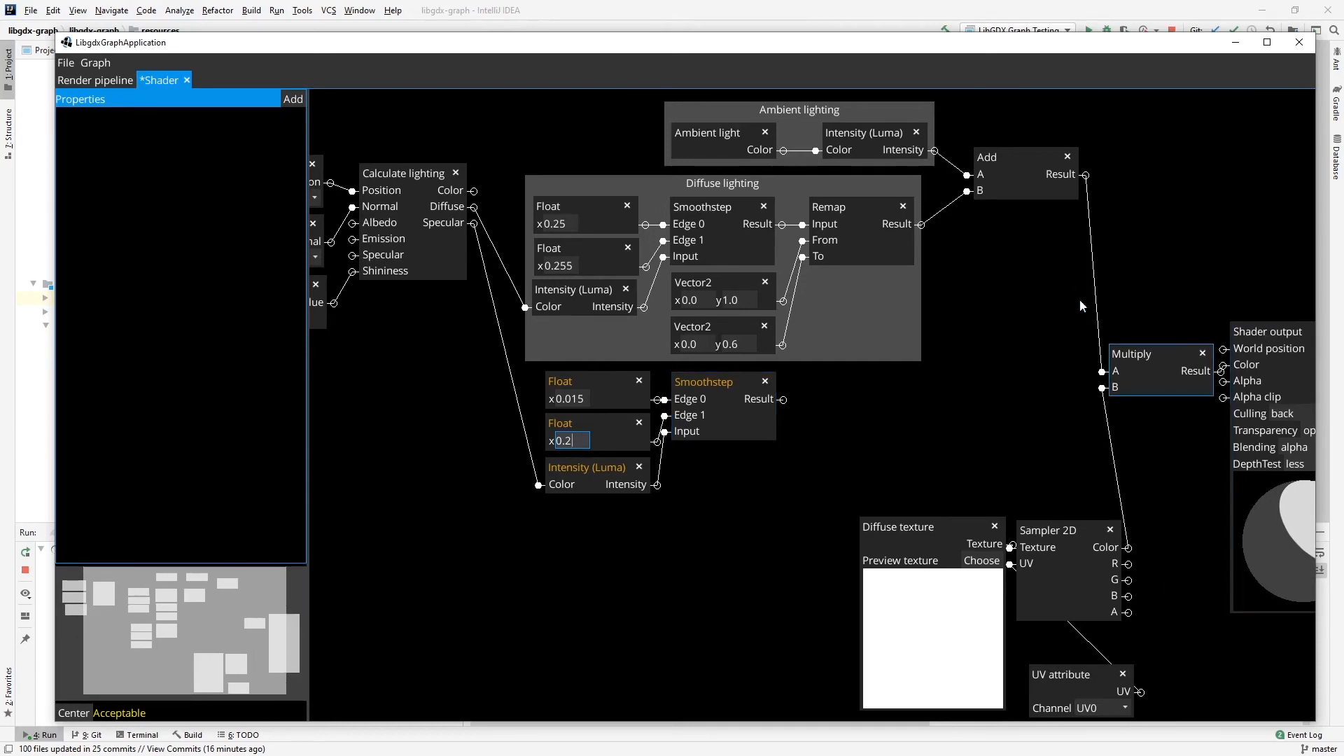
right_click(959, 364)
mouse_move(994, 430)
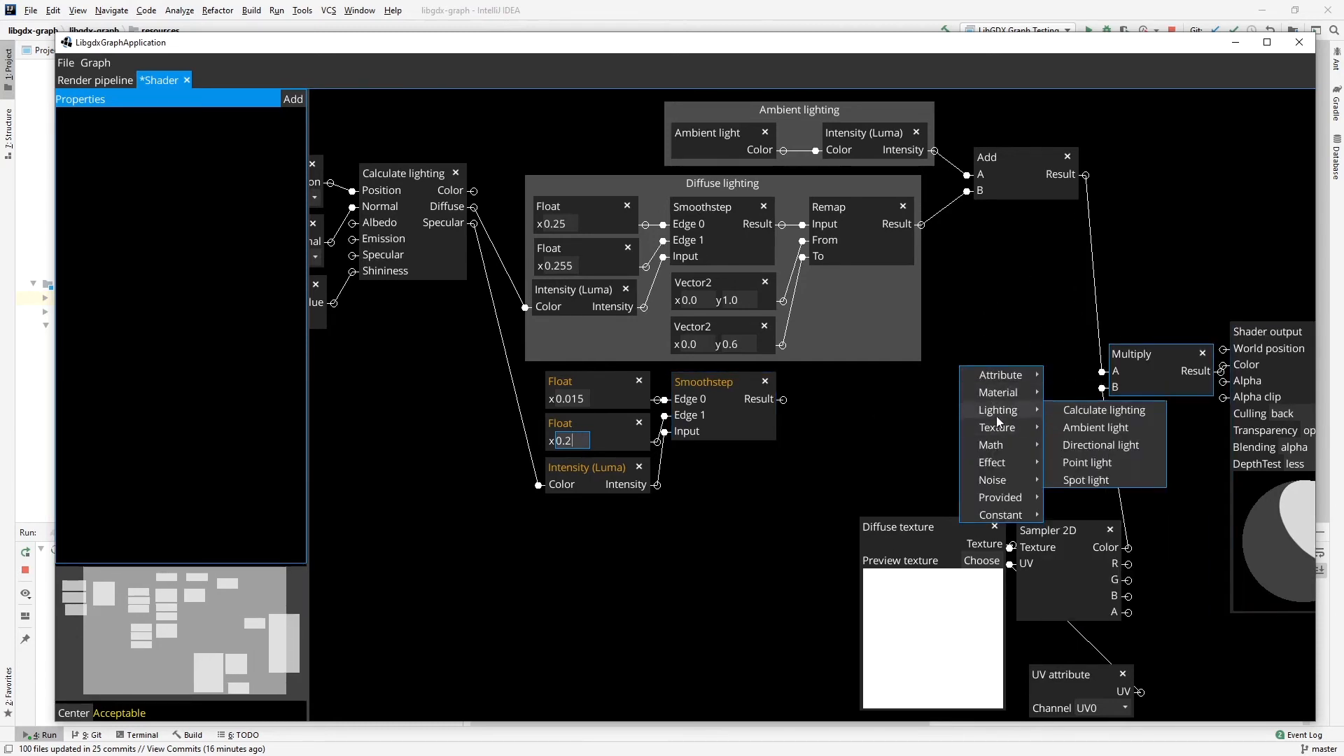
mouse_move(1099, 450)
left_click(1190, 446)
left_click_drag(1012, 330, 1013, 364)
left_click_drag(785, 400, 958, 401)
Connect the ambient-diffuse Add's Result to the new Add's A, and the new Add's Result to Multiply's A.
left_click_drag(843, 112, 830, 112)
left_click_drag(996, 157, 962, 146)
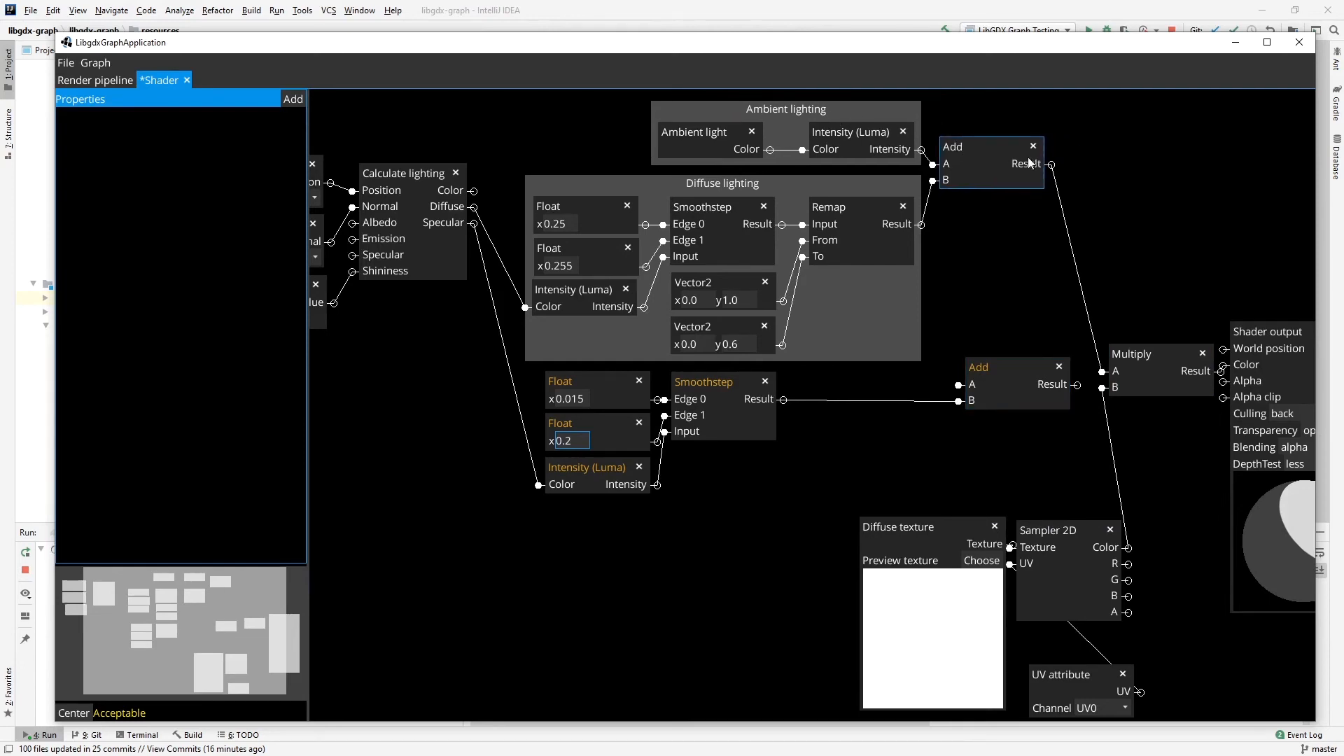
left_click_drag(1051, 165, 958, 385)
left_click_drag(1077, 384, 1102, 371)
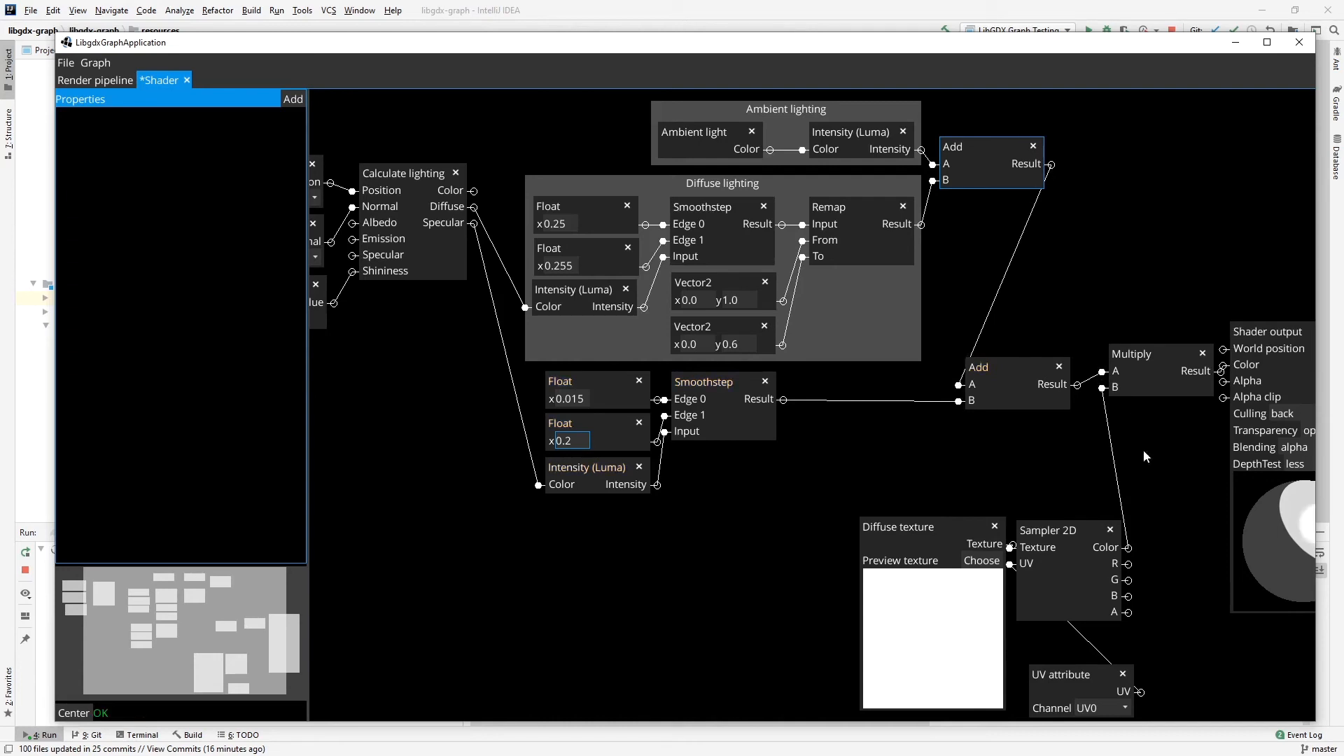
Tidy the layout by moving the second Add up, Shader output and Multiply up and to the right, and nudging Calculate lighting.
left_click_drag(1192, 492, 1051, 464)
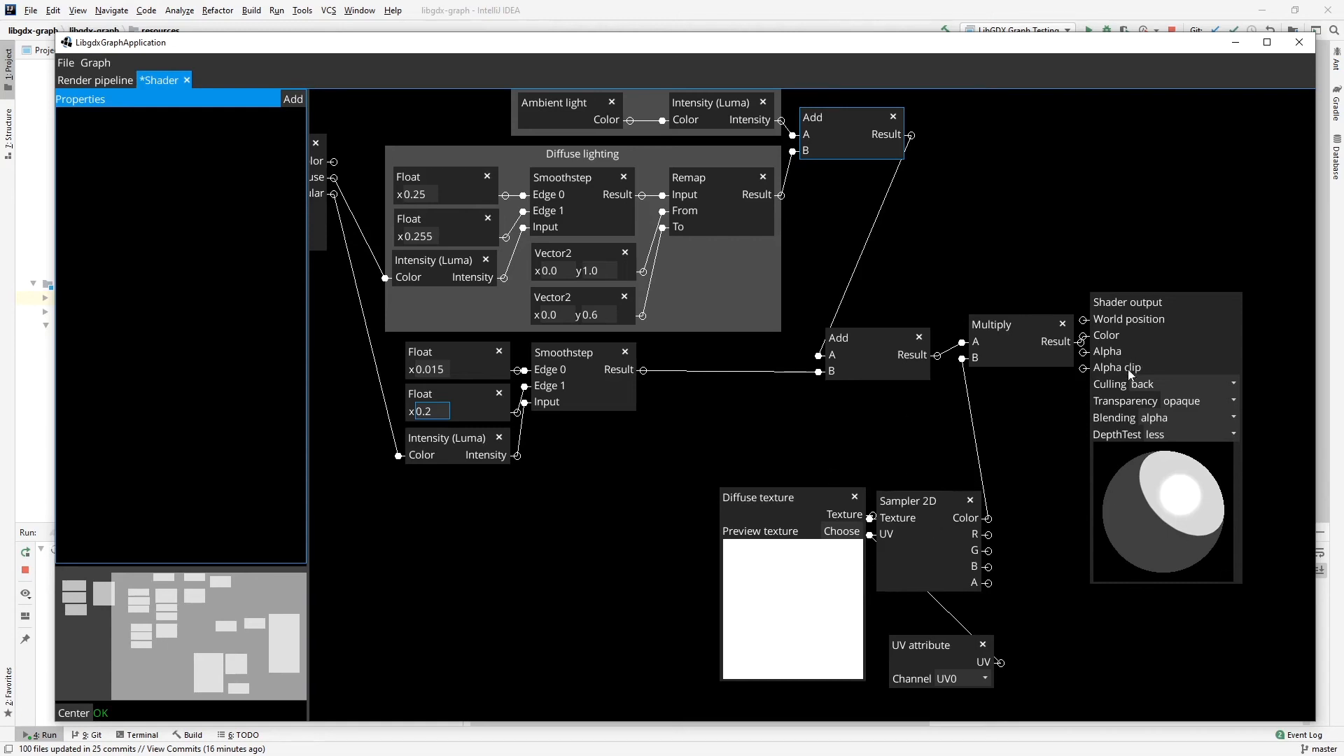
scroll(1036, 267, "up", 2)
left_click_drag(871, 400, 976, 297)
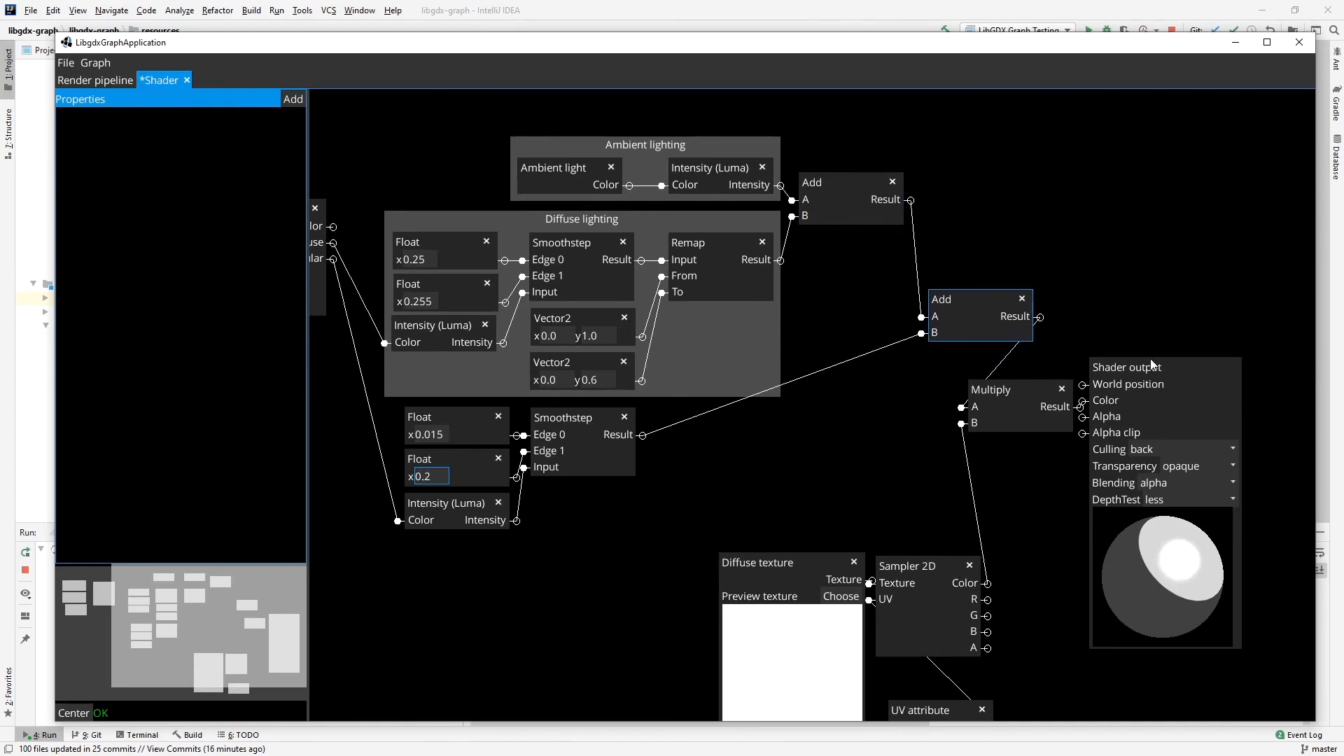
left_click_drag(1152, 364, 1227, 336)
left_click_drag(1021, 392, 1087, 352)
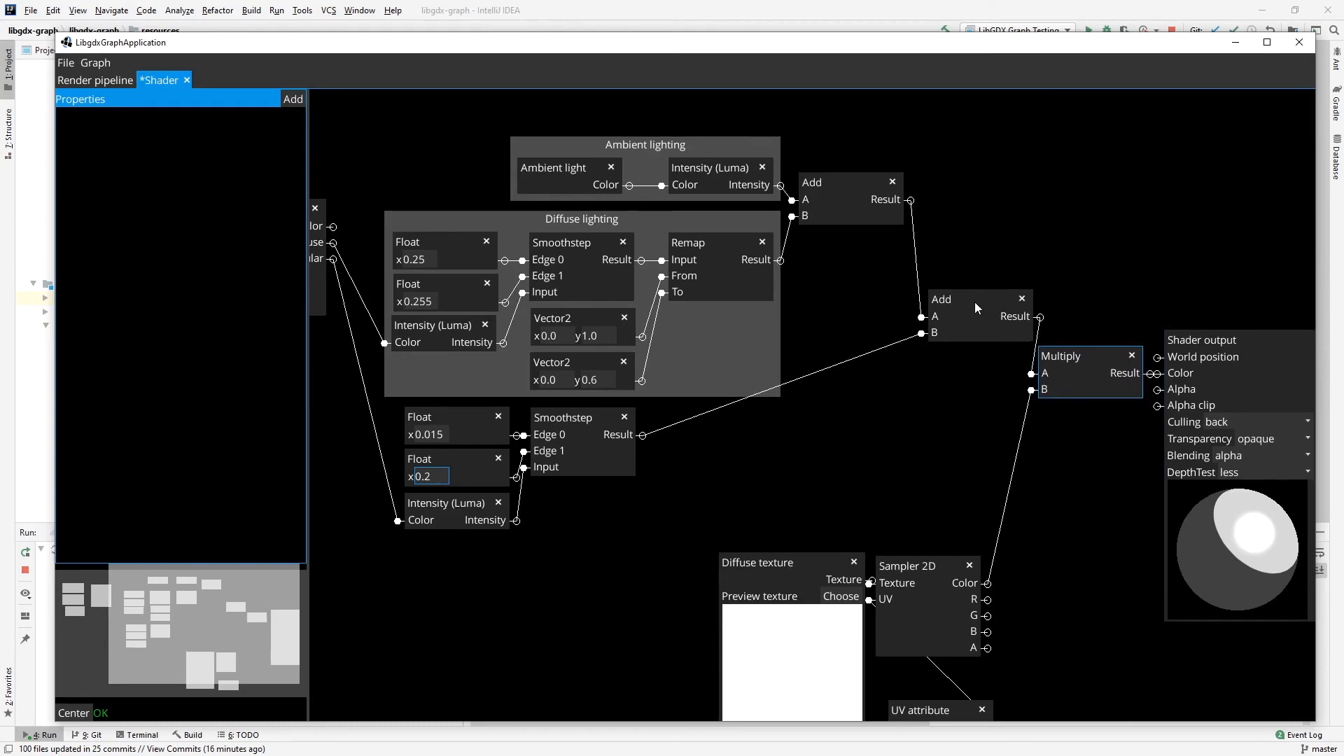
left_click_drag(975, 304, 968, 302)
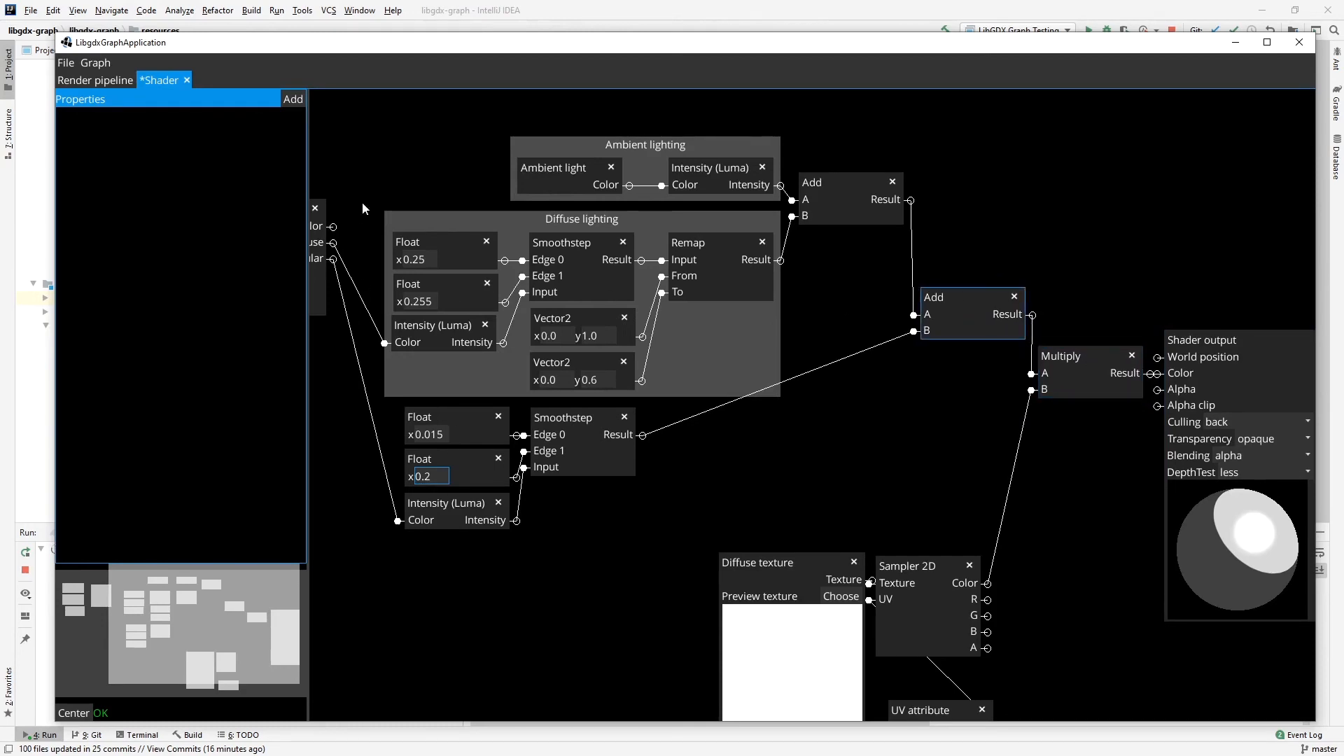
left_click_drag(359, 208, 480, 222)
left_click_drag(390, 370, 447, 378)
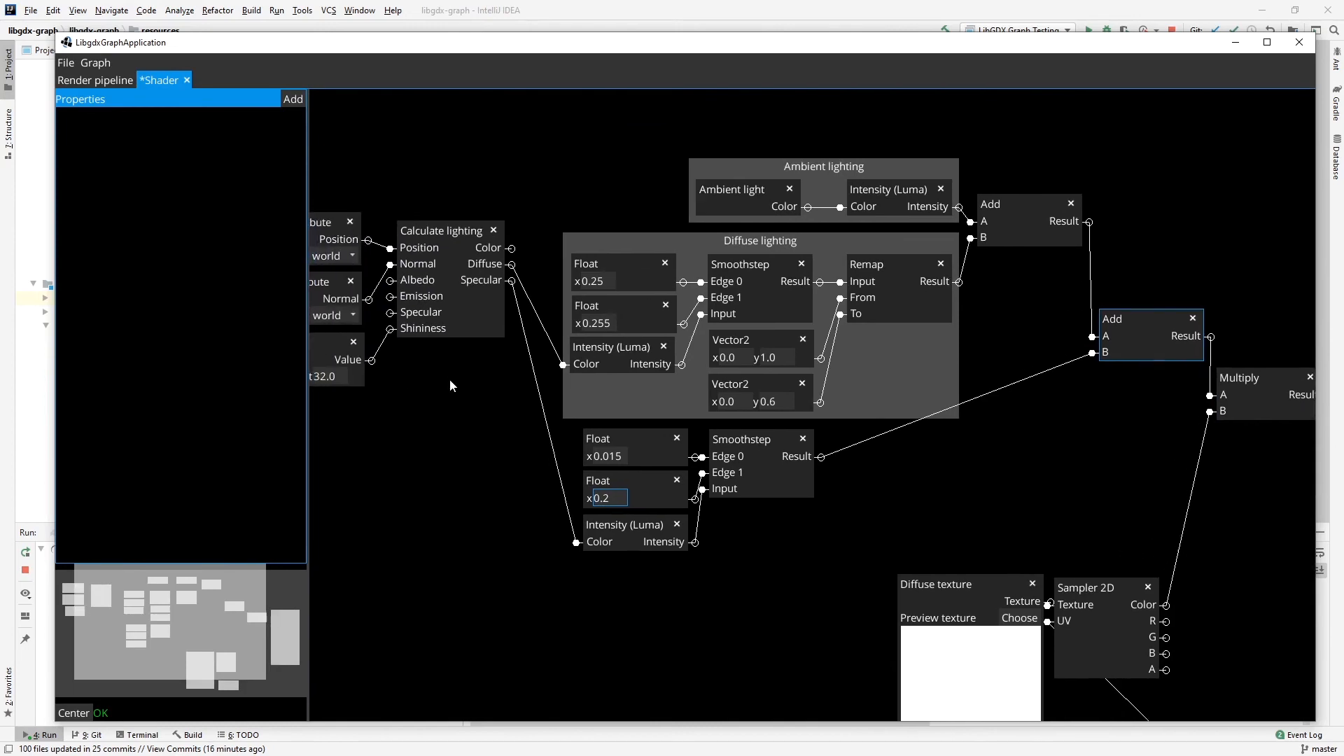
left_click_drag(442, 229, 436, 224)
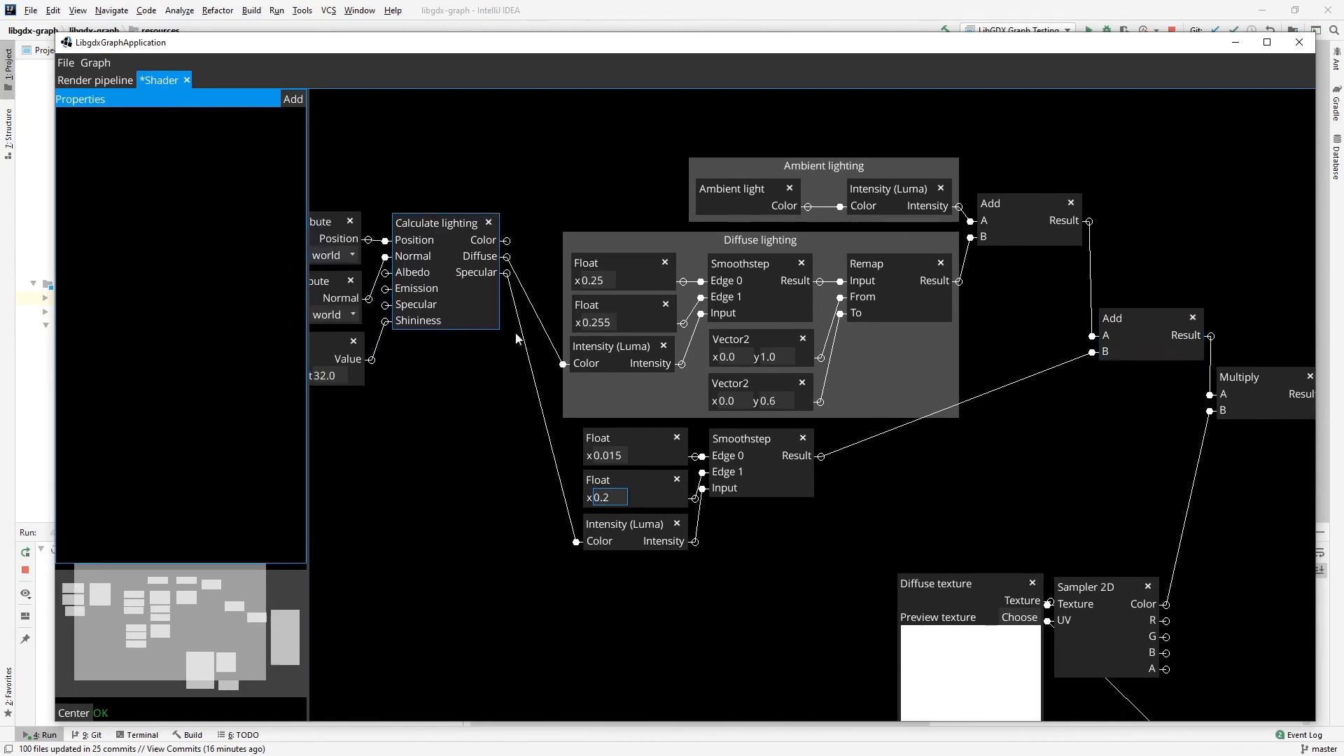
Group the two specular Floats, Intensity (Luma) and Smoothstep as "Specular lighting", and place the group just below the Diffuse lighting group.
left_click(637, 438)
left_click(630, 478, "ctrl")
left_click(627, 523, "ctrl")
left_click(739, 438, "ctrl")
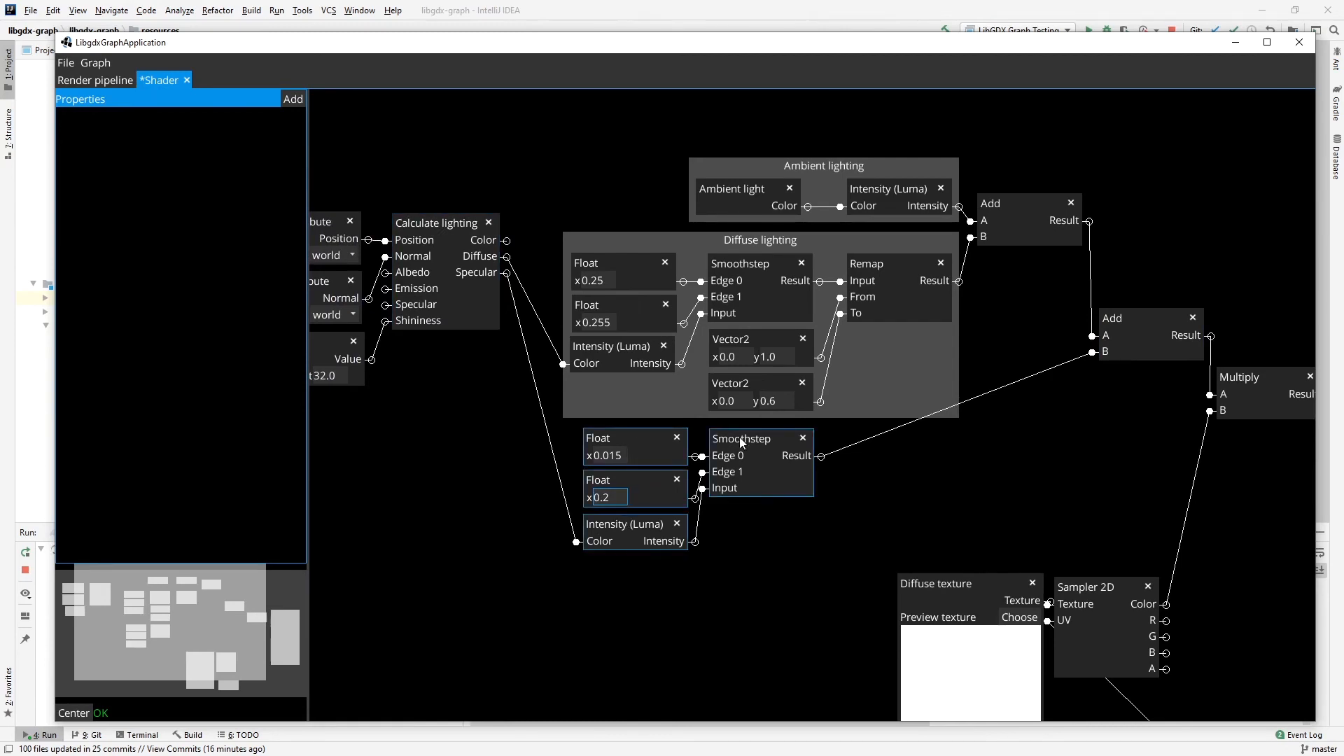
key("ctrl+g")
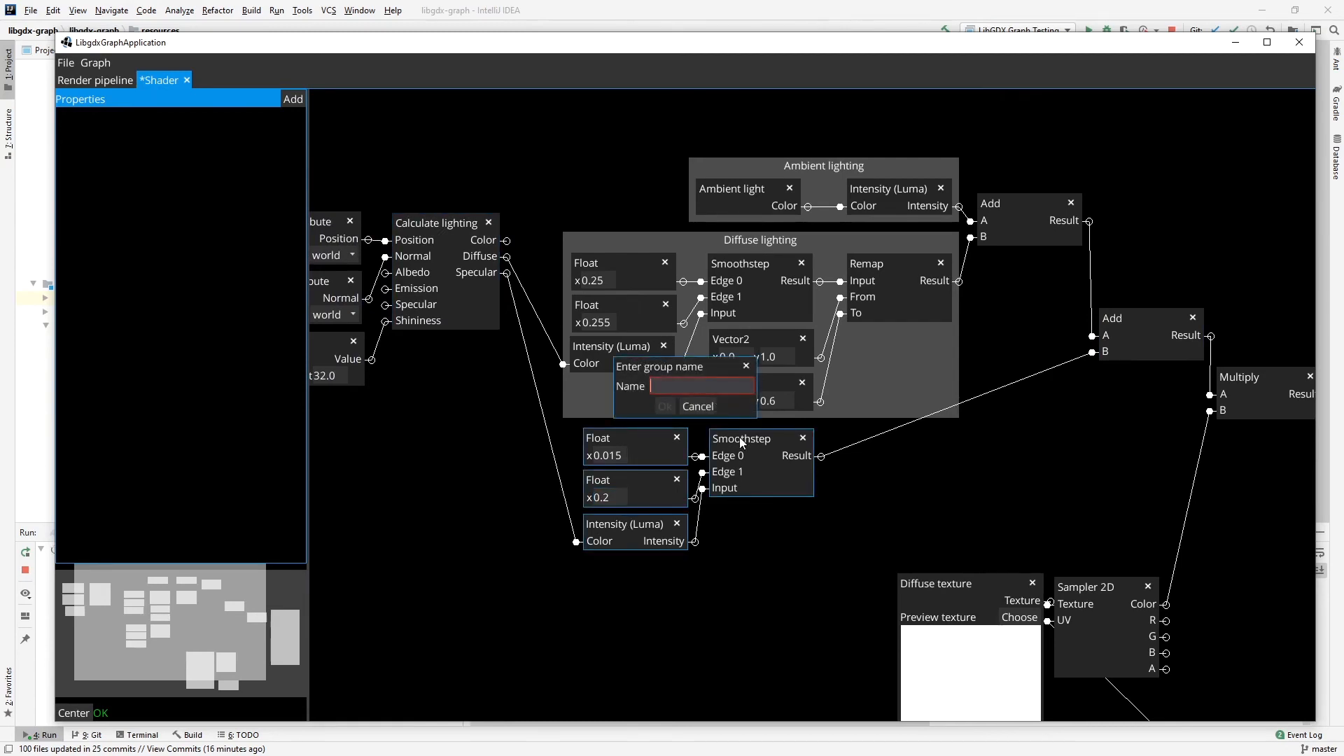
type("Speci")
key("BackSpace")
type("ular lighting")
key("Return")
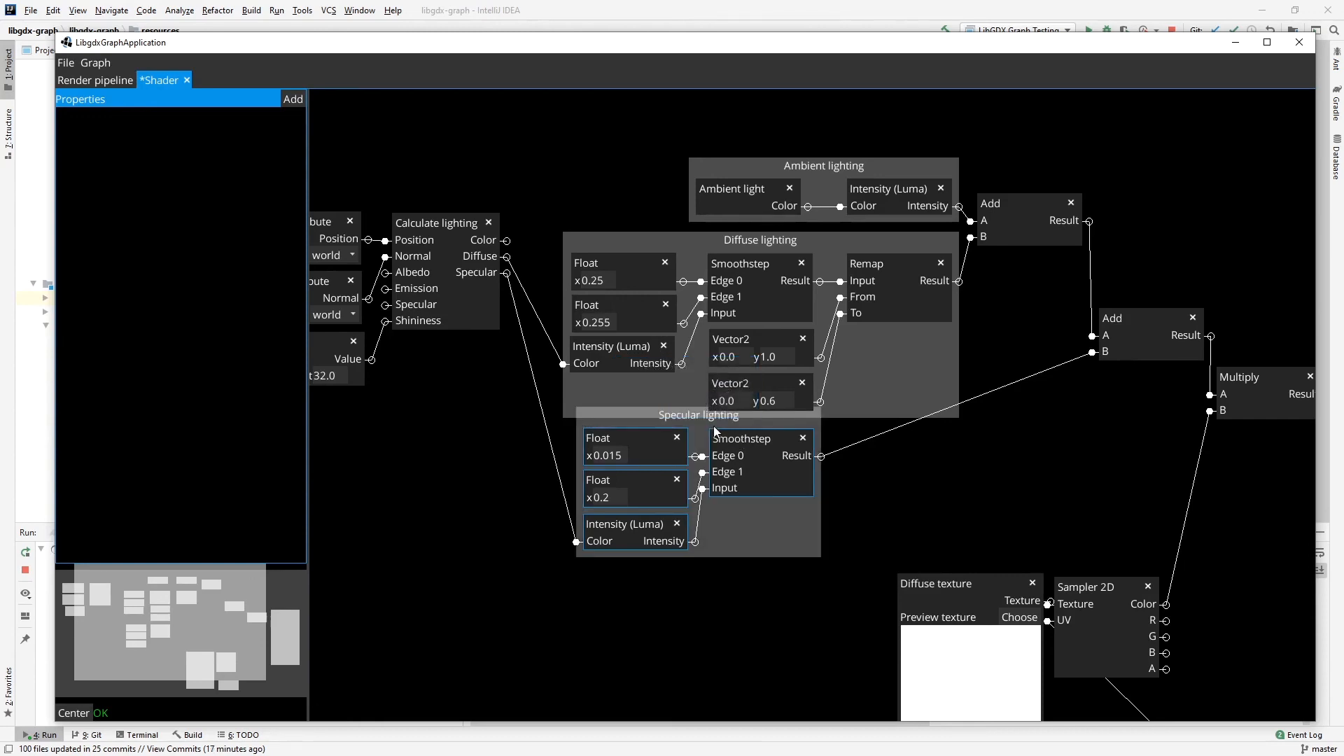
mouse_move(696, 418)
left_mouse_down()
mouse_move(682, 444)
mouse_move(833, 429)
mouse_move(705, 426)
mouse_move(684, 439)
left_mouse_up()
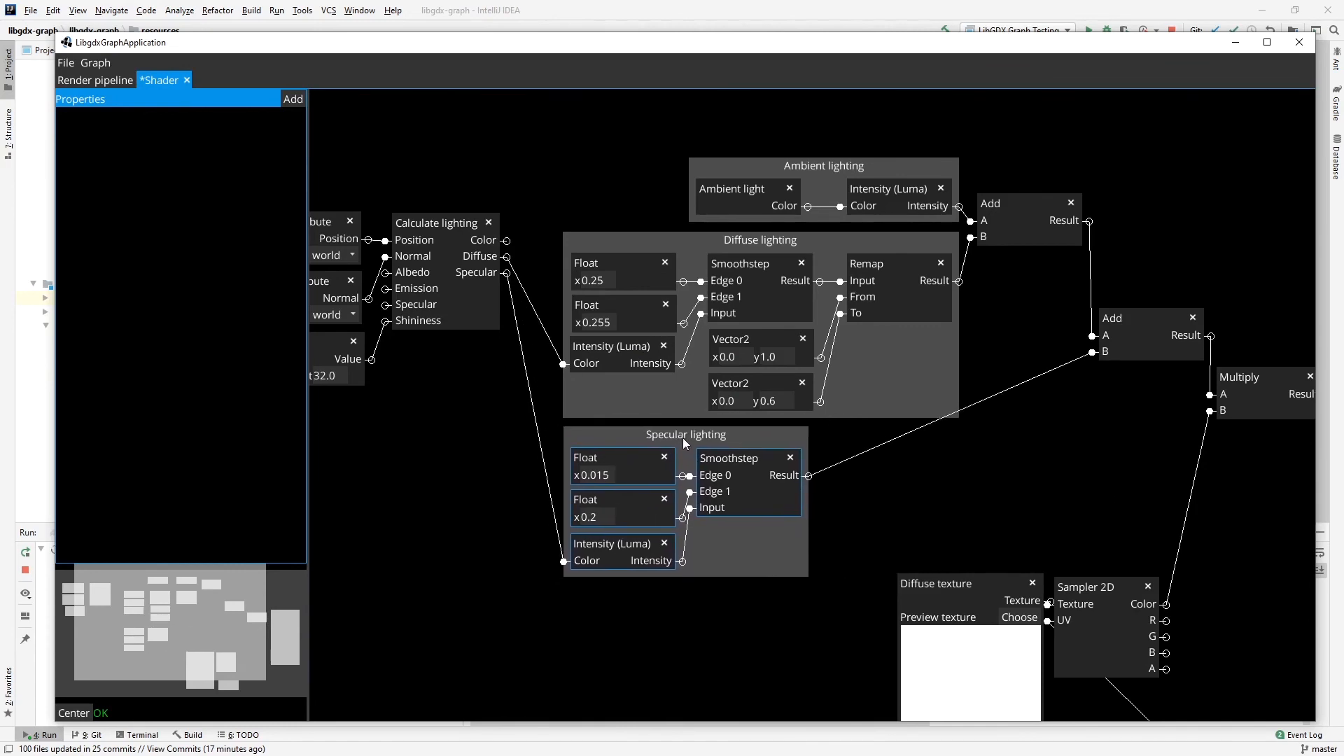
Move the Diffuse texture node left of Sampler 2D and place UV attribute directly beneath it.
left_click_drag(1046, 600, 928, 430)
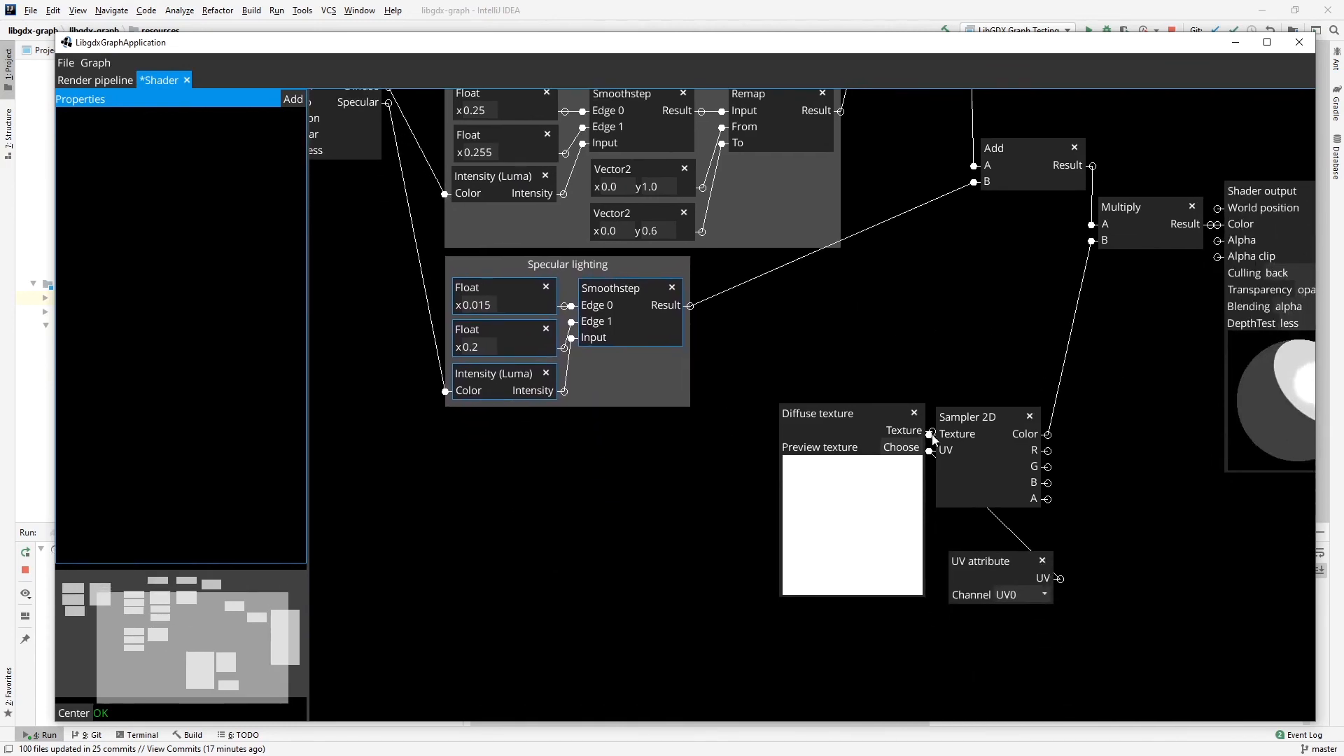
left_click_drag(988, 561, 857, 615)
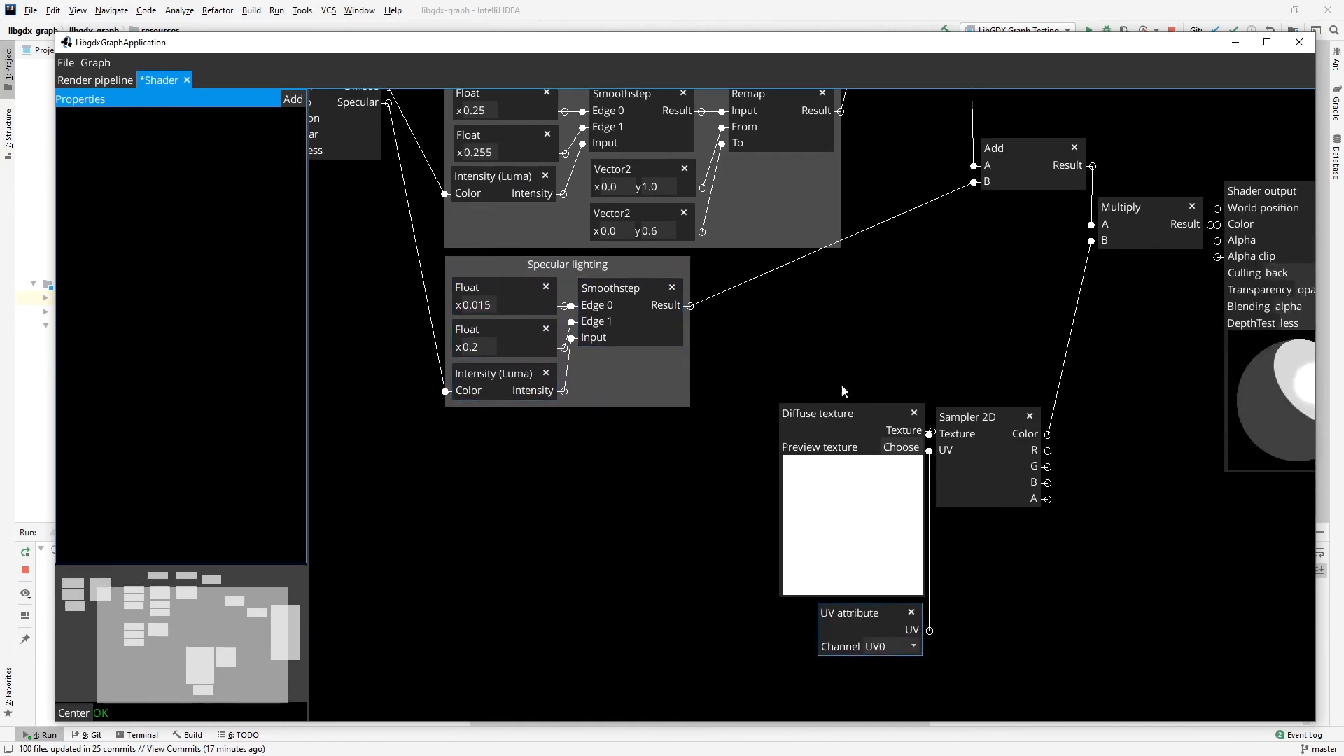
left_click_drag(827, 410, 803, 423)
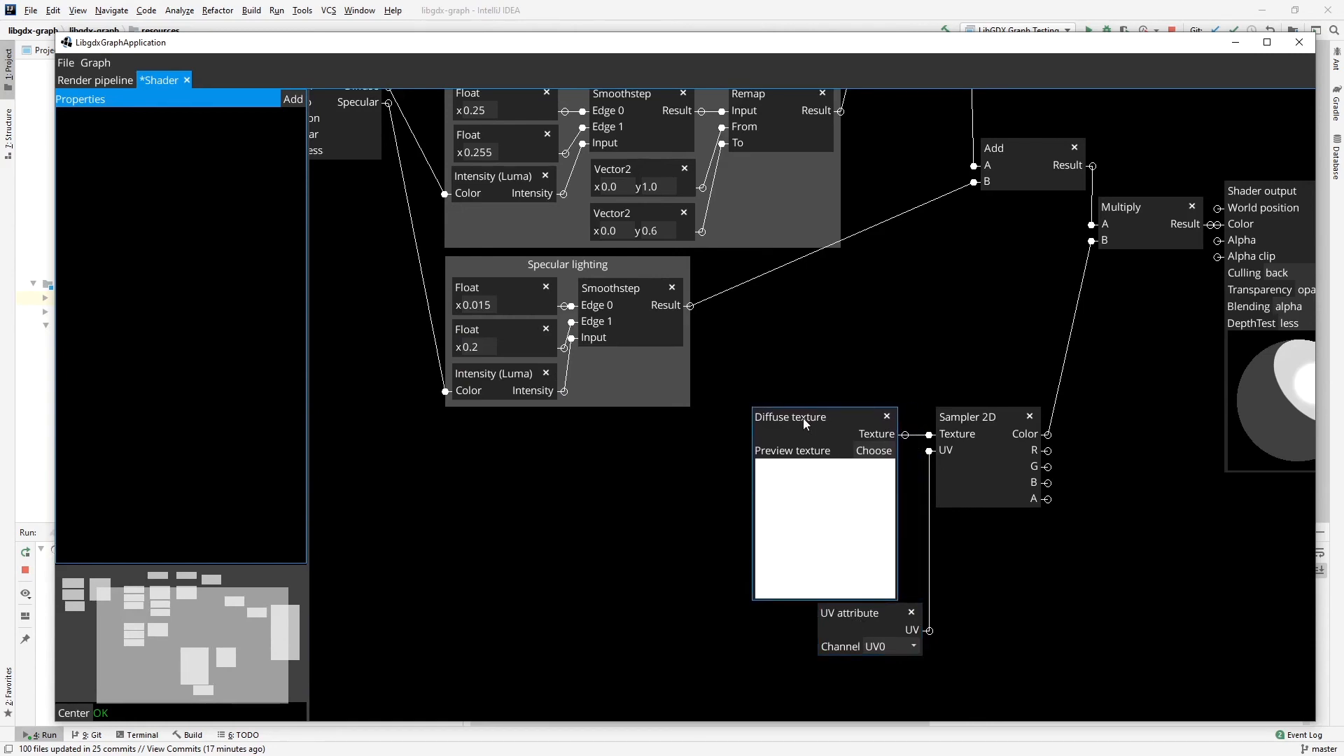
left_click_drag(865, 612, 838, 616)
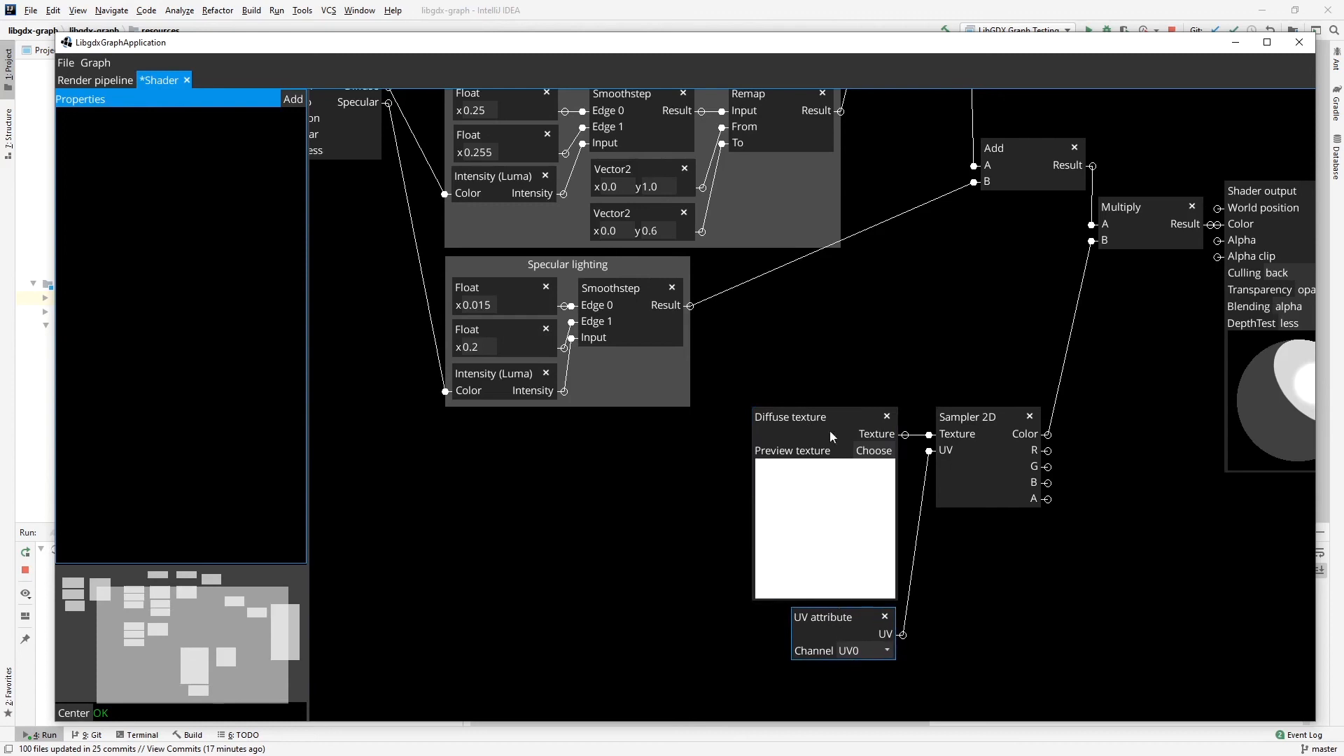
Group the UV attribute, Diffuse texture and Sampler 2D nodes as "Base color".
left_click(817, 413, "ctrl")
left_click(973, 414, "ctrl")
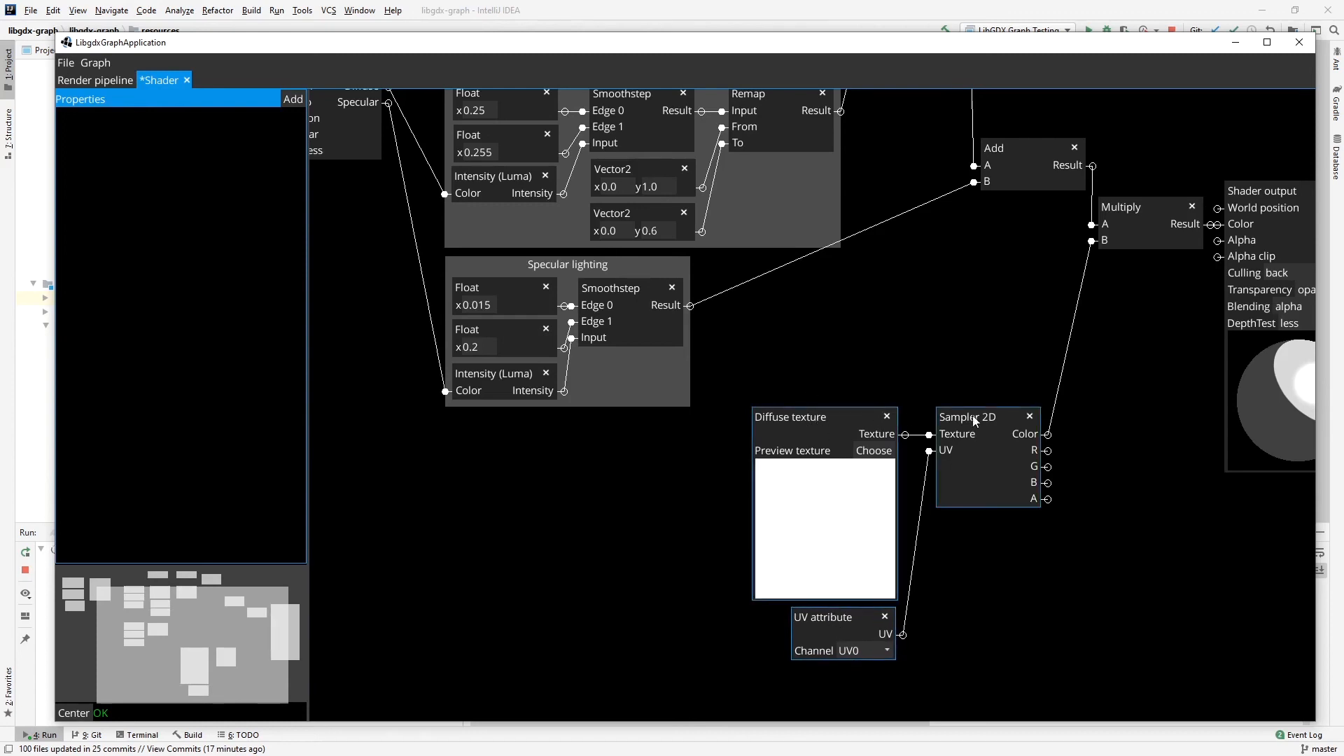
key("ctrl+g")
type("Base color")
key("Return")
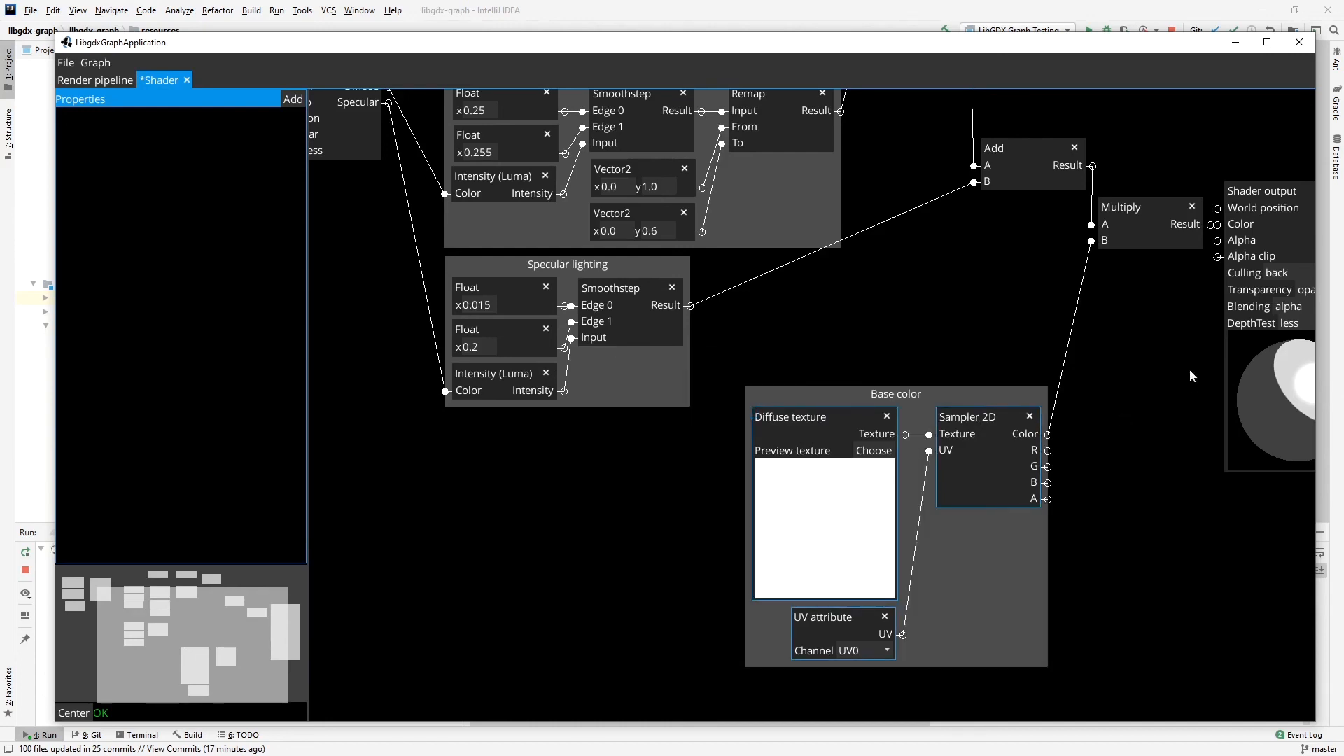
Move the Base color group left beneath Specular lighting and slightly adjust the positions of the two Add nodes.
left_click_drag(936, 394, 712, 426)
left_click_drag(1106, 391, 1097, 444)
left_click_drag(1020, 201, 1015, 199)
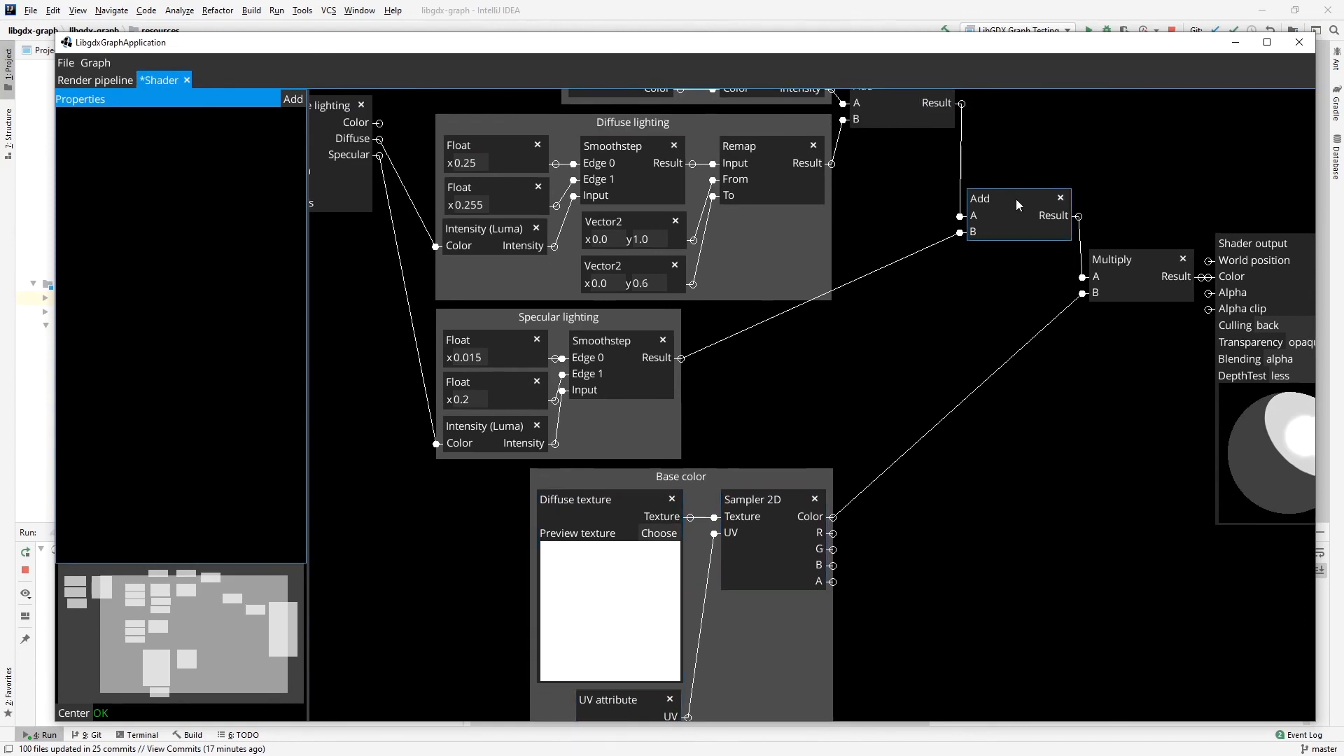
left_click_drag(900, 166, 898, 230)
left_click(891, 160)
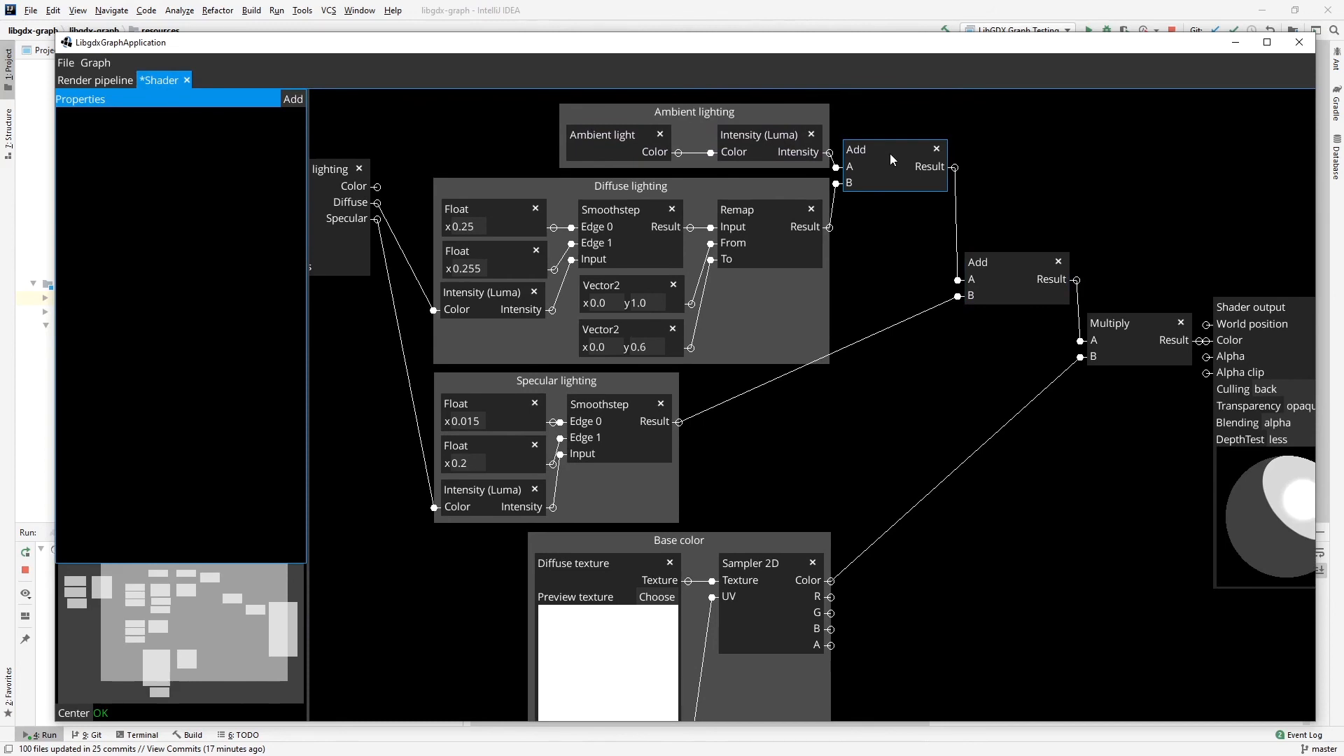
left_click_drag(814, 459, 806, 465)
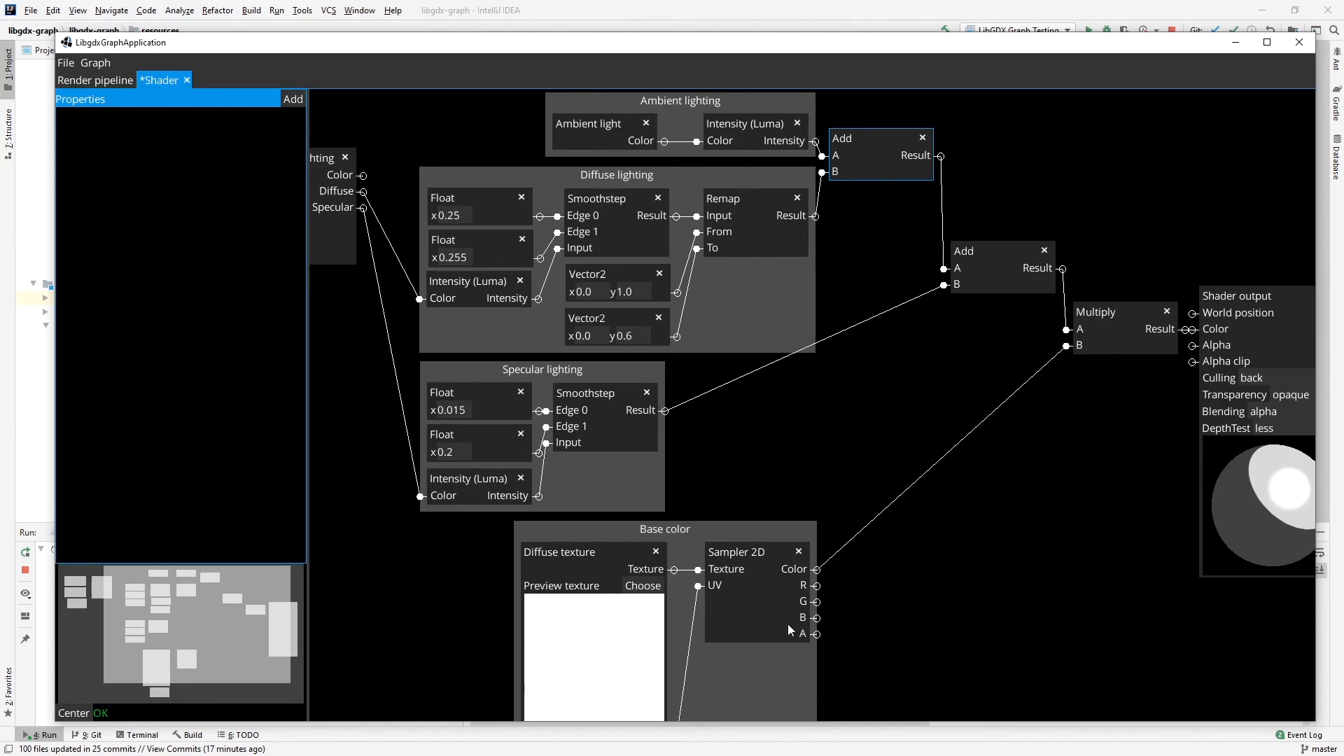
right_click(690, 530)
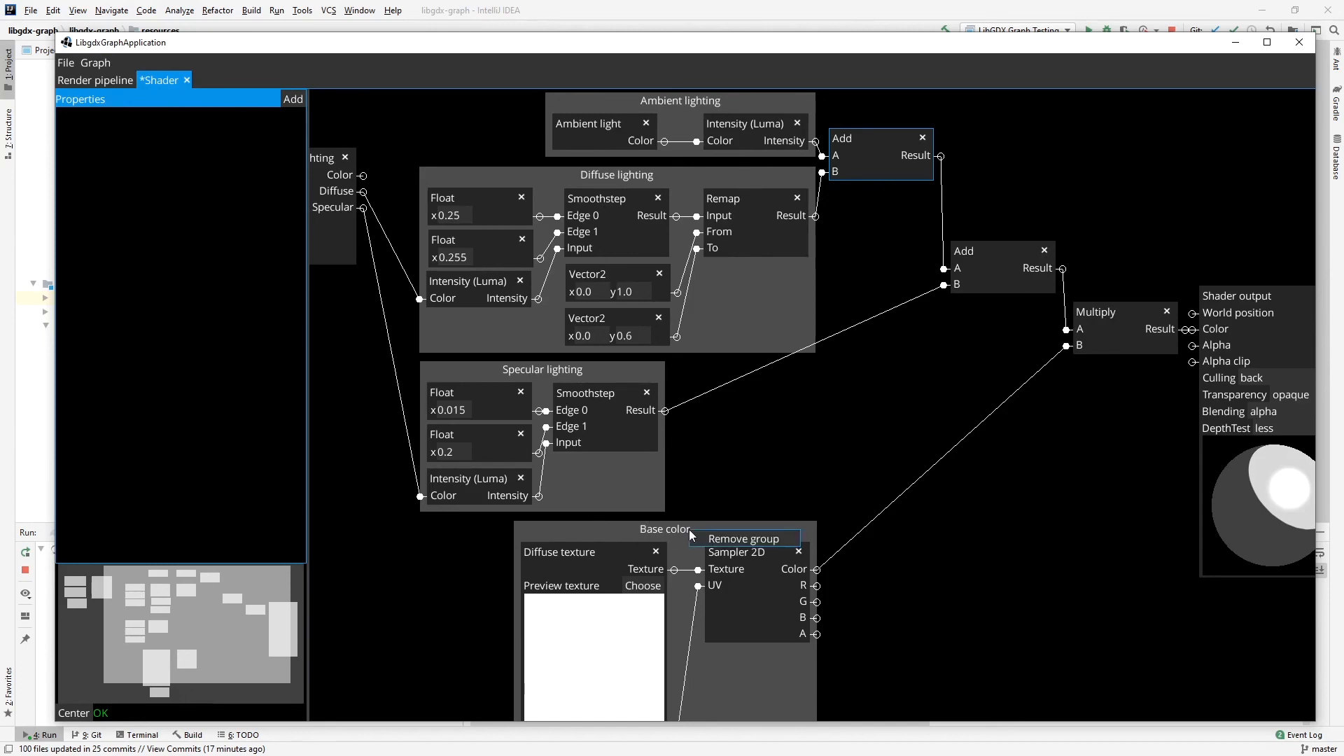
left_click(775, 497)
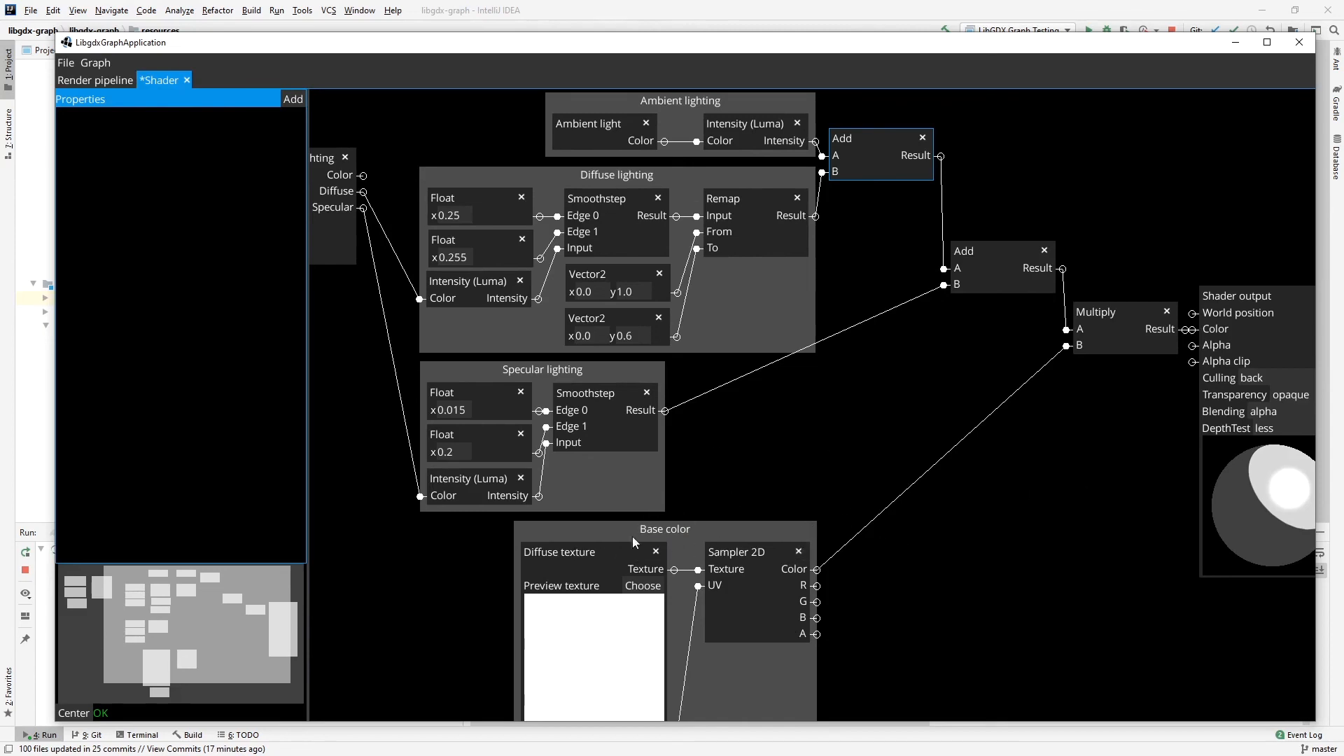
left_click_drag(887, 442, 904, 351)
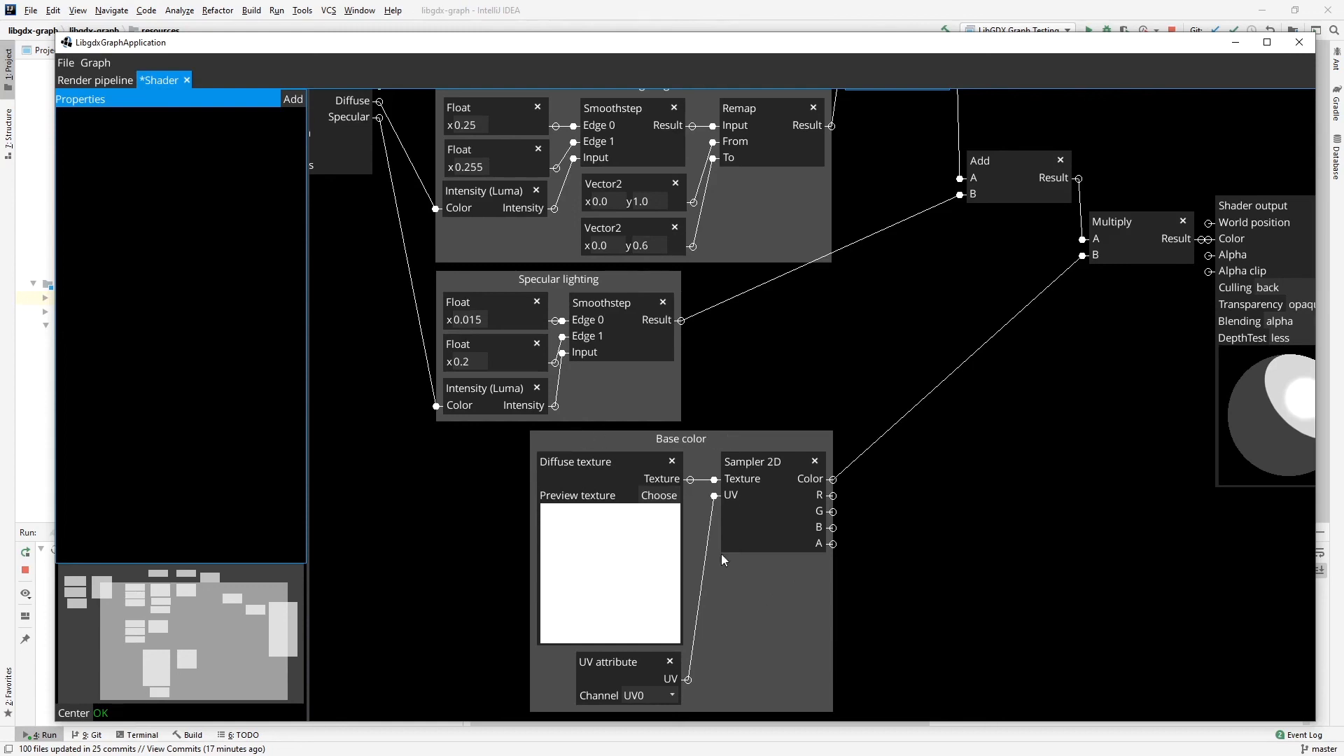
left_click_drag(1007, 442, 952, 460)
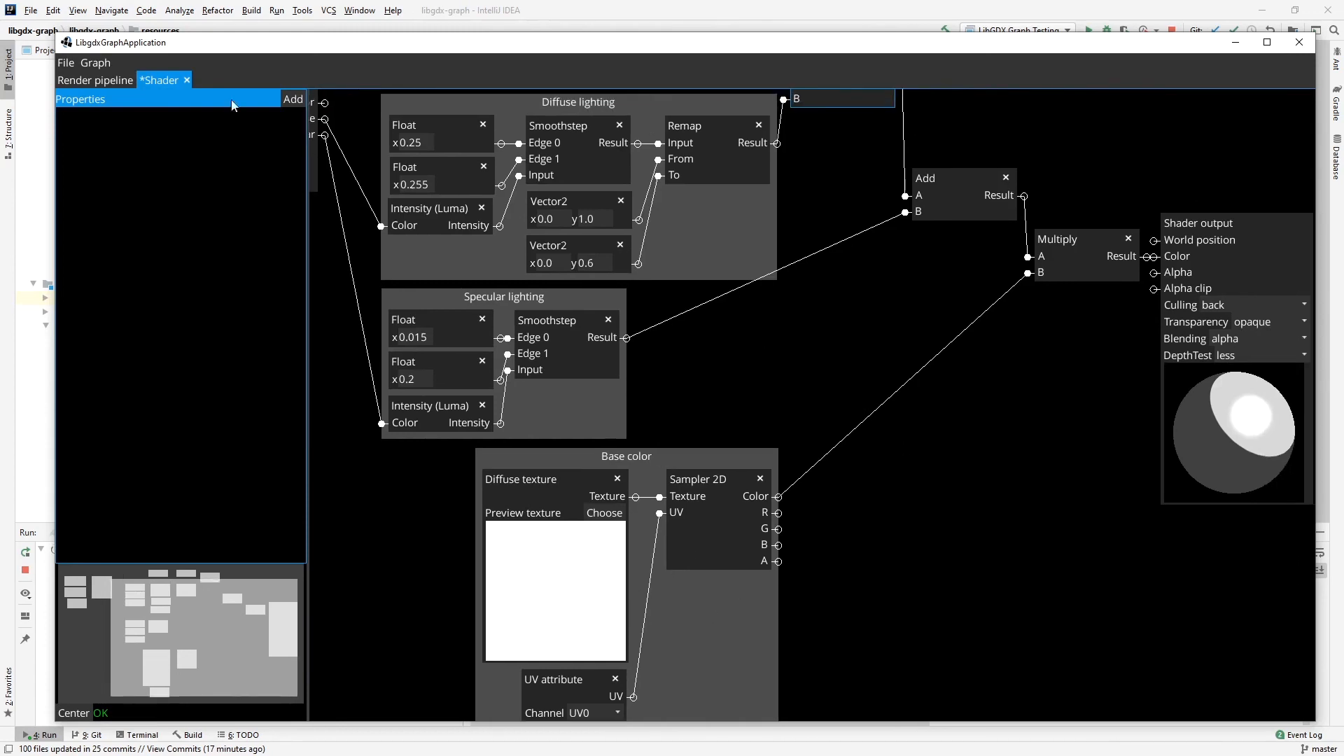
Save the shader graph and switch to the running Episode7LibgdxGraphTestApplication window.
left_click(73, 64)
left_click(87, 120)
key("alt+Tab")
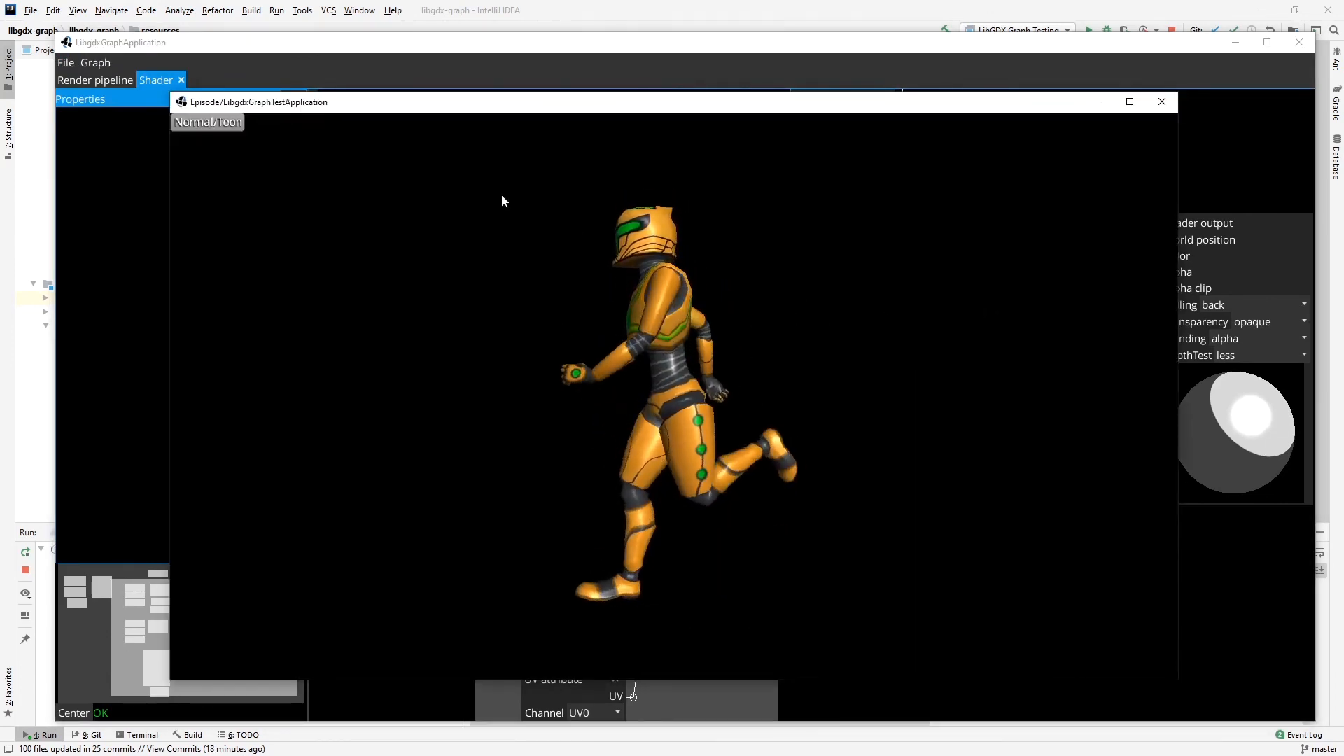
Toggle the running robot model repeatedly between normal and toon rendering to compare the two looks.
left_click(201, 119)
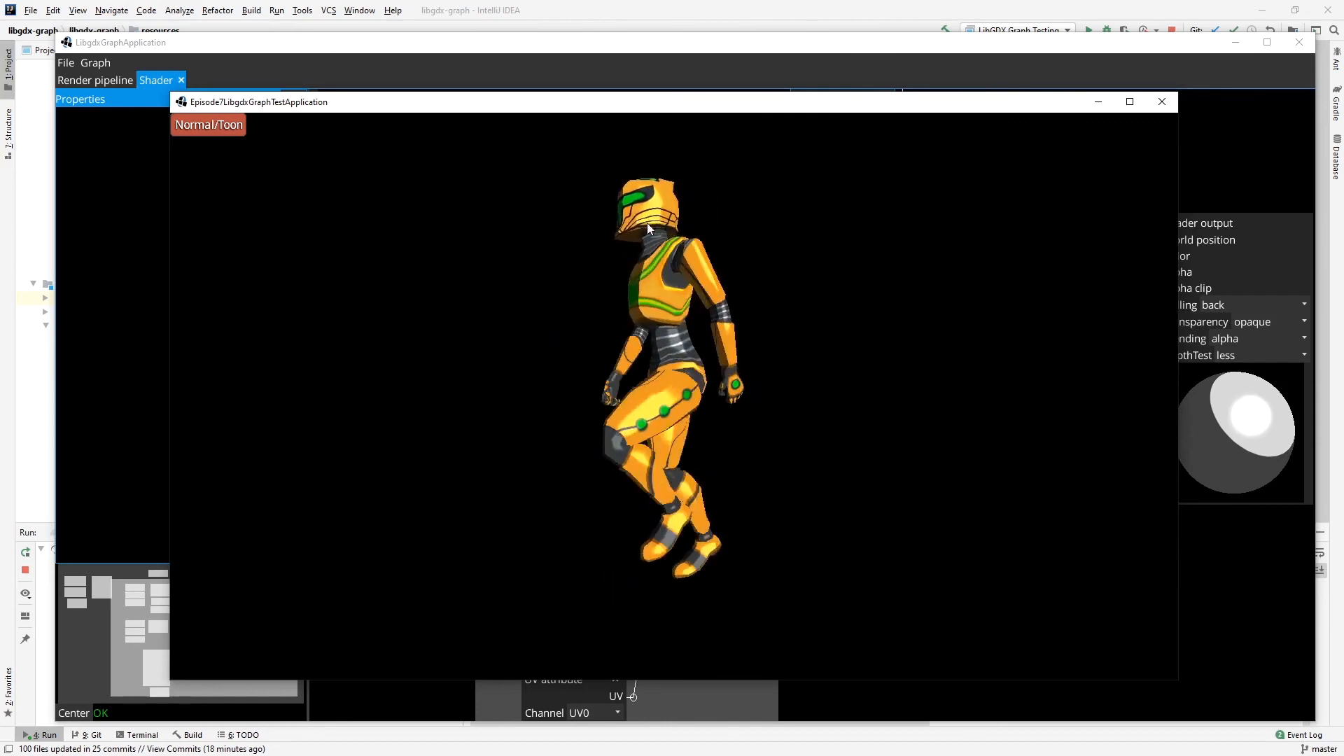
left_click(225, 130)
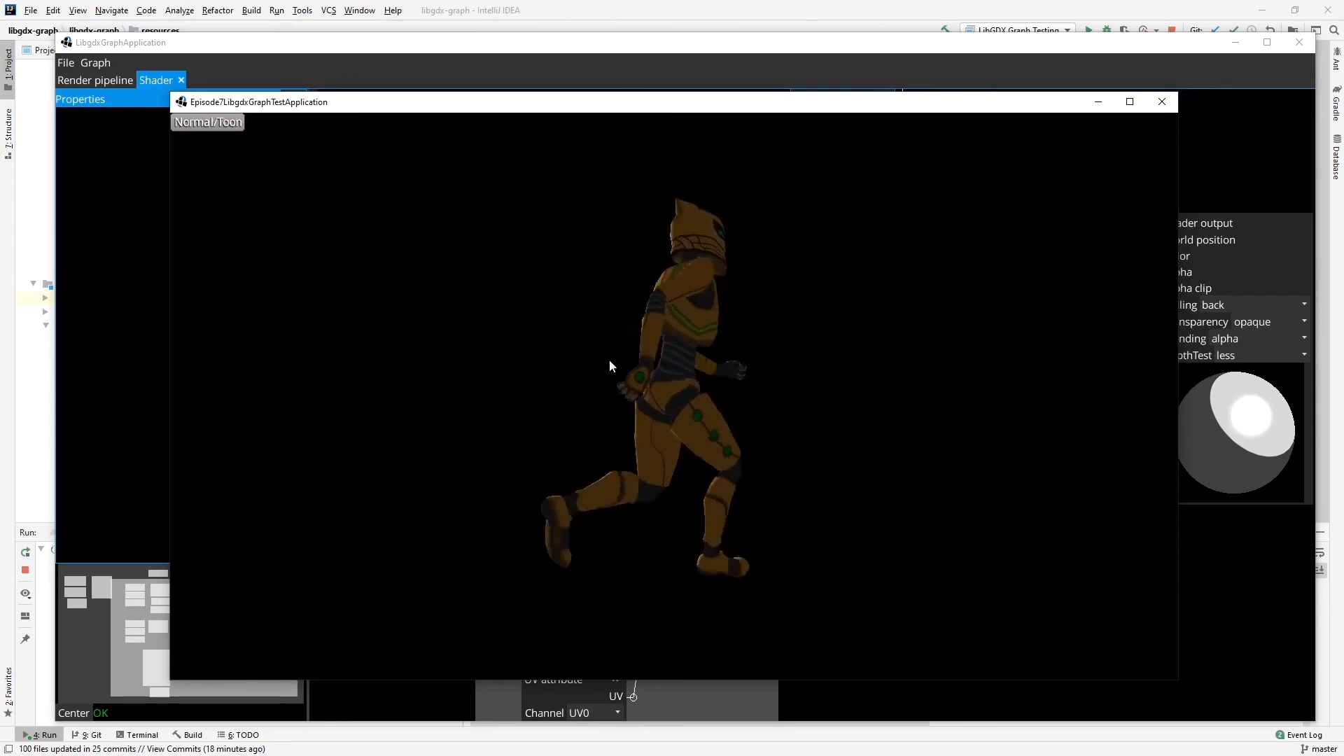
left_click(209, 125)
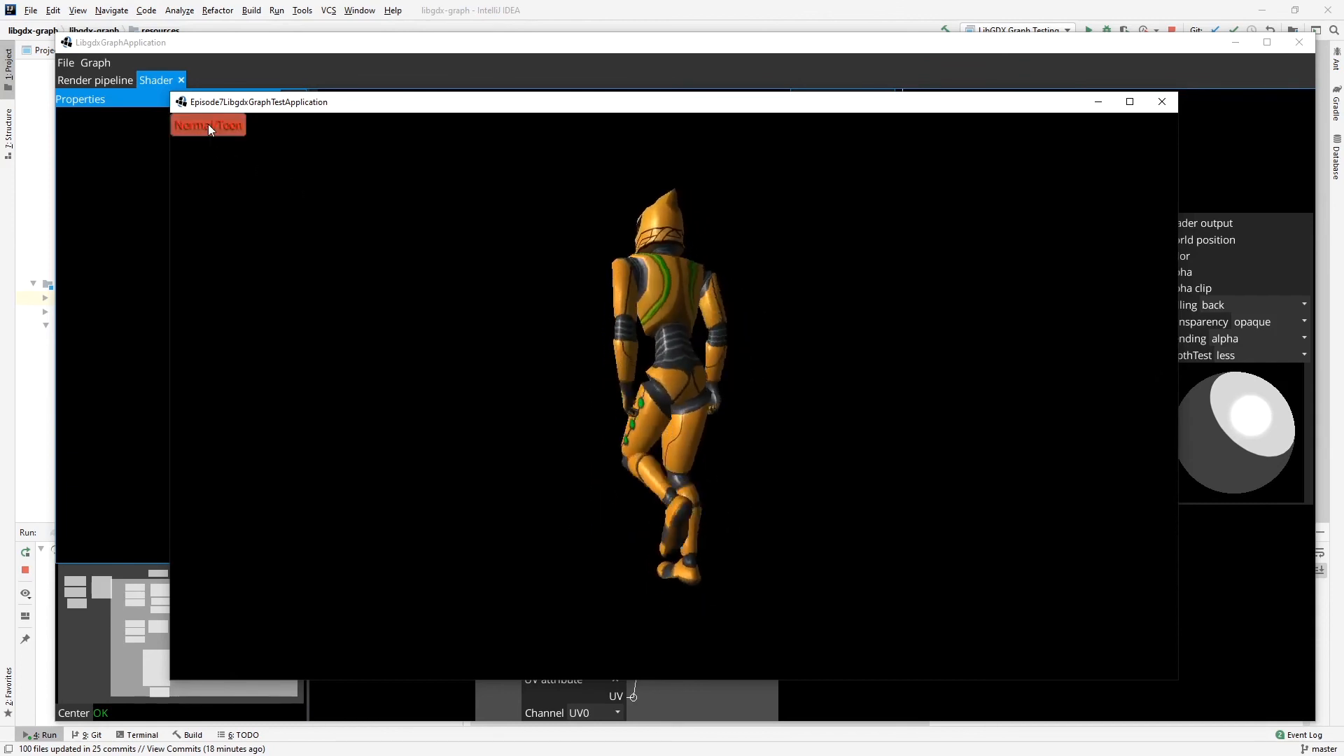
left_click(208, 124)
left_click(209, 124)
left_click(209, 125)
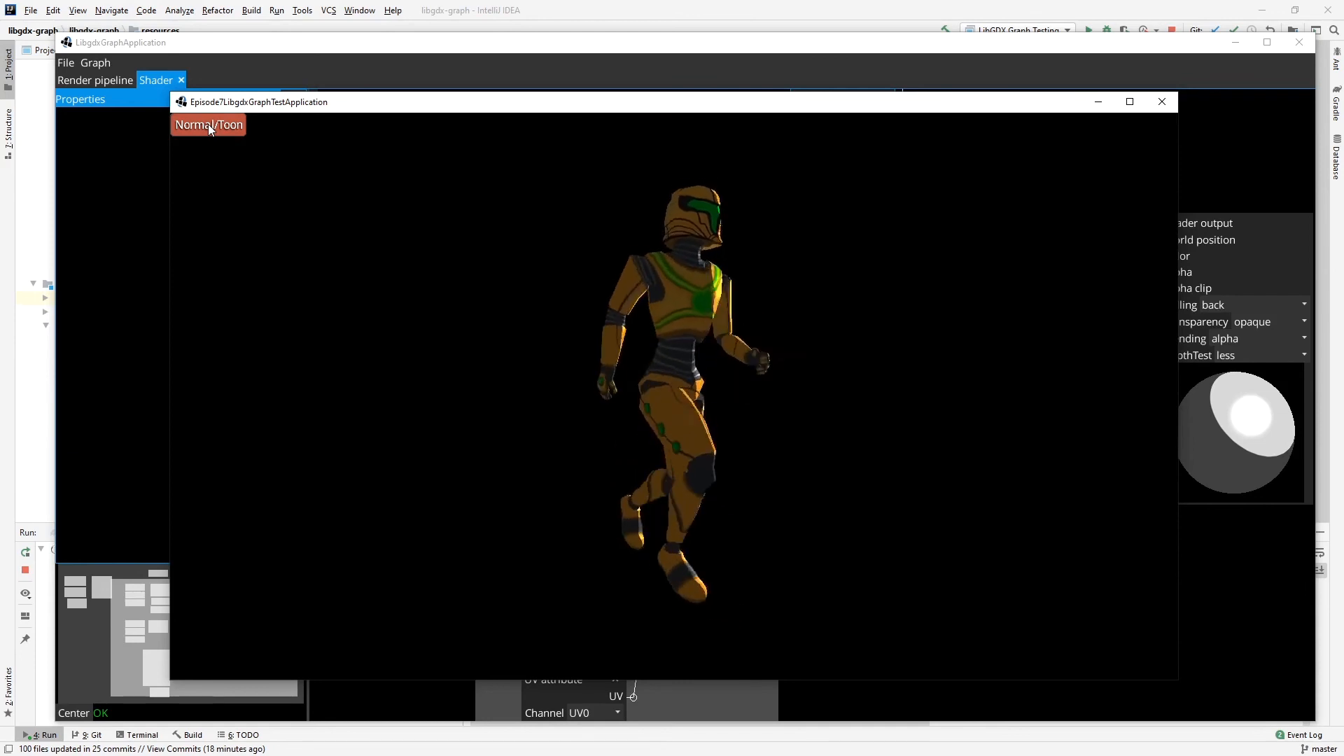